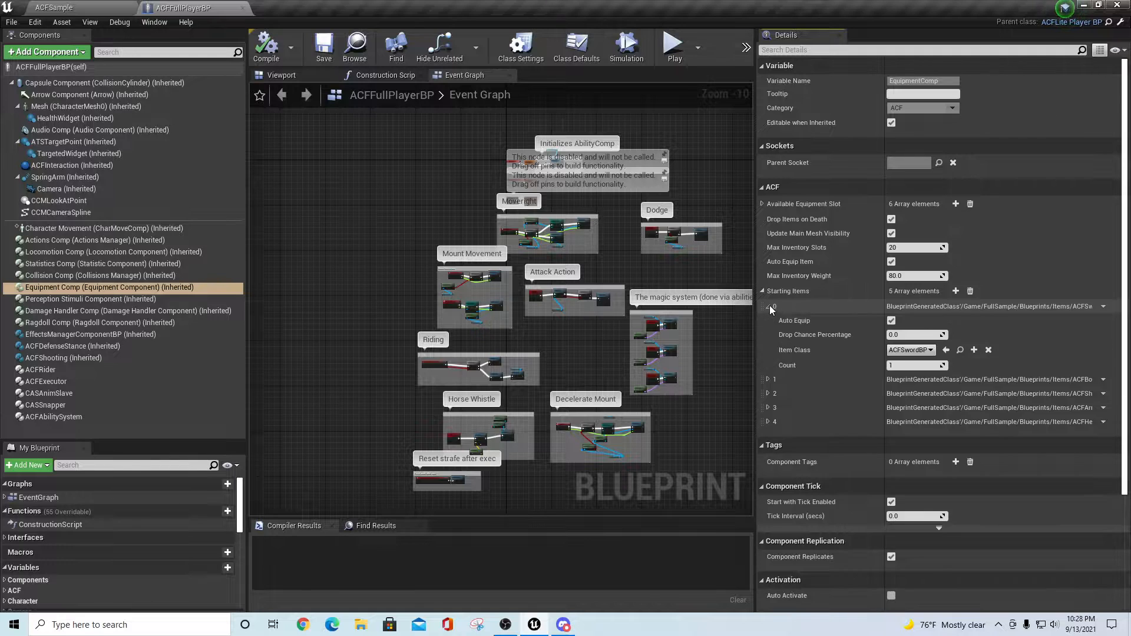
# Review starting items 1 to 4 in the player's equipment component, and collapse the Starting Items list
pyautogui.click(769, 380)
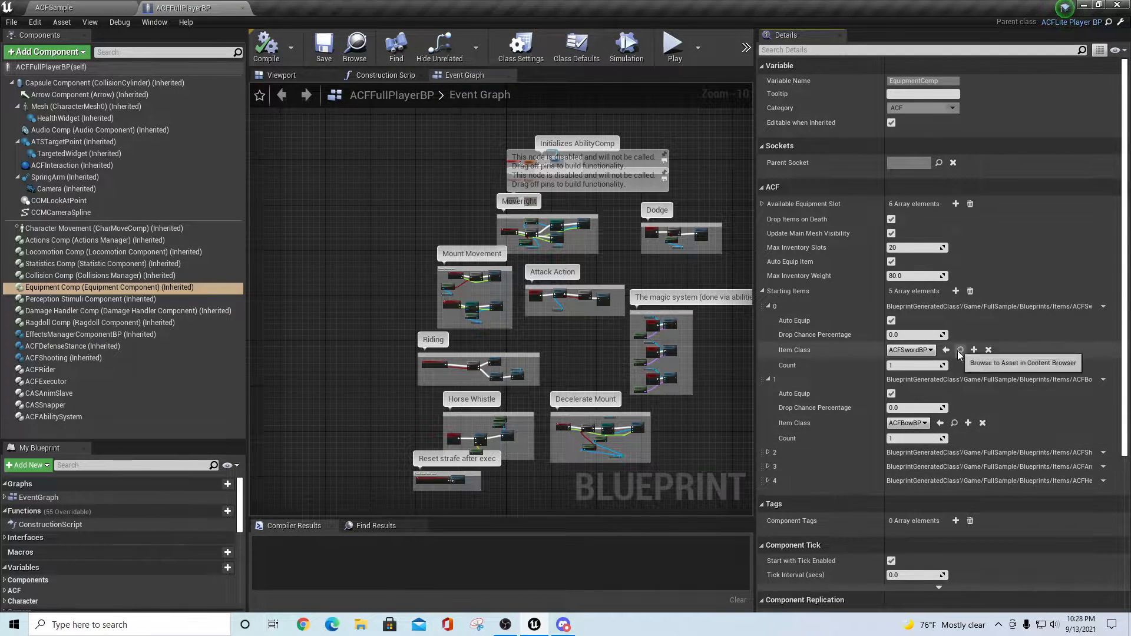
pyautogui.click(768, 452)
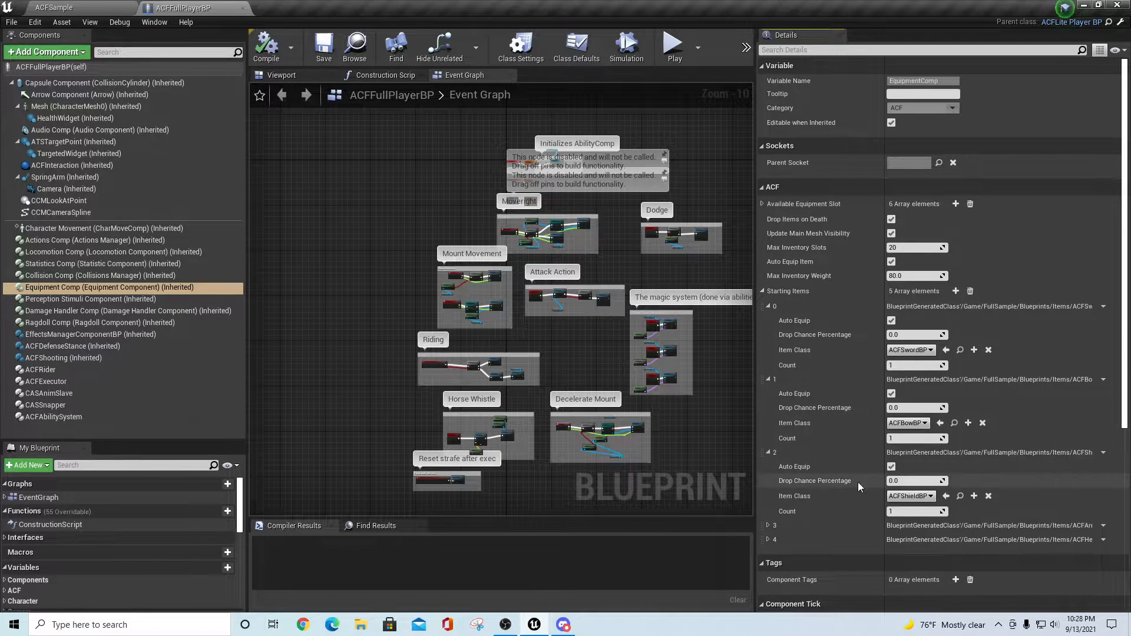
pyautogui.click(769, 526)
pyautogui.scroll(-2, 813, 515)
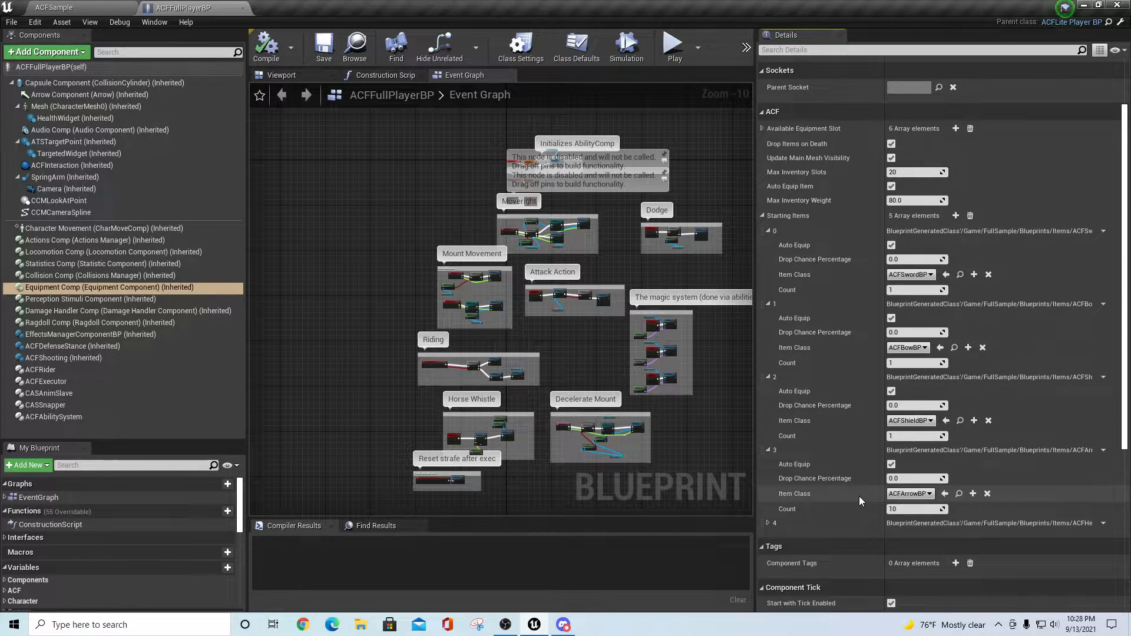
pyautogui.click(770, 523)
pyautogui.scroll(-2, 819, 507)
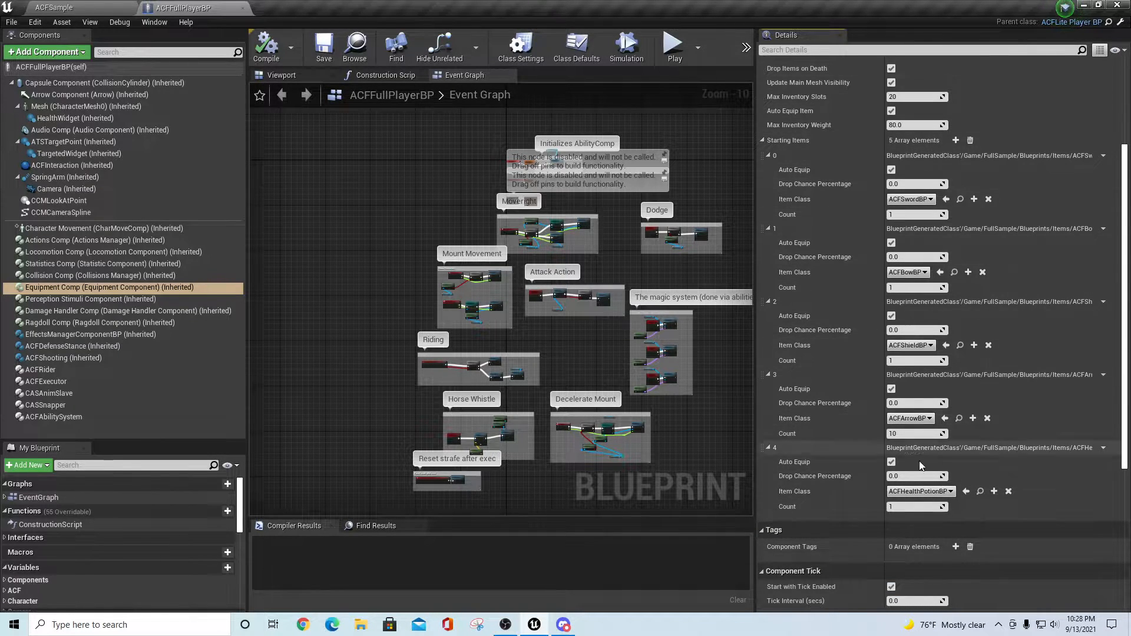
pyautogui.scroll(4, 839, 429)
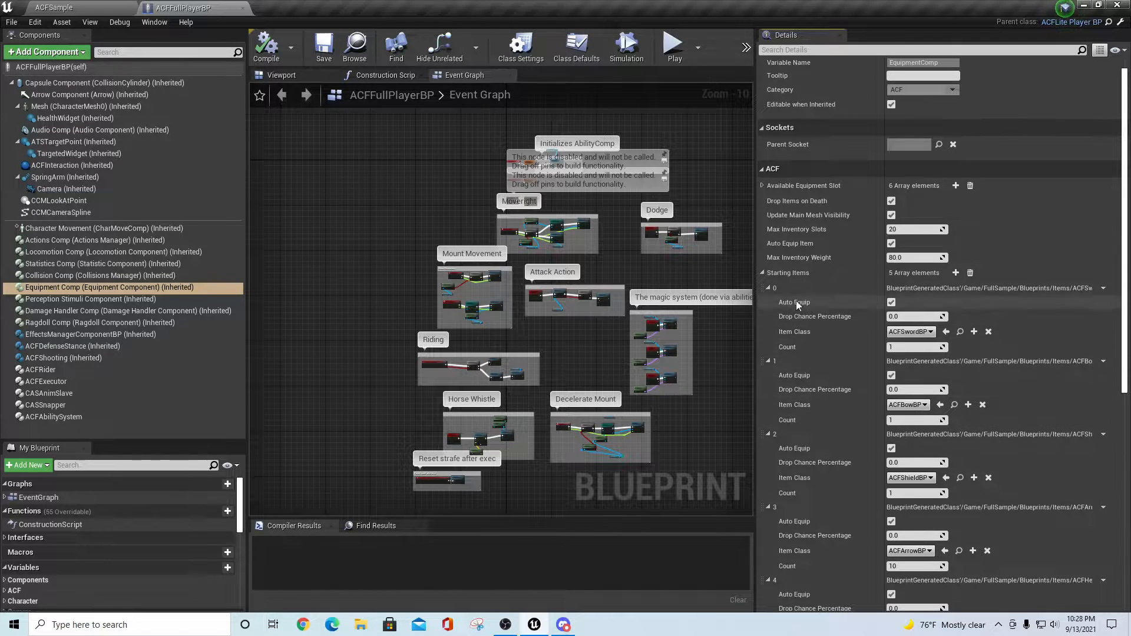
pyautogui.click(762, 273)
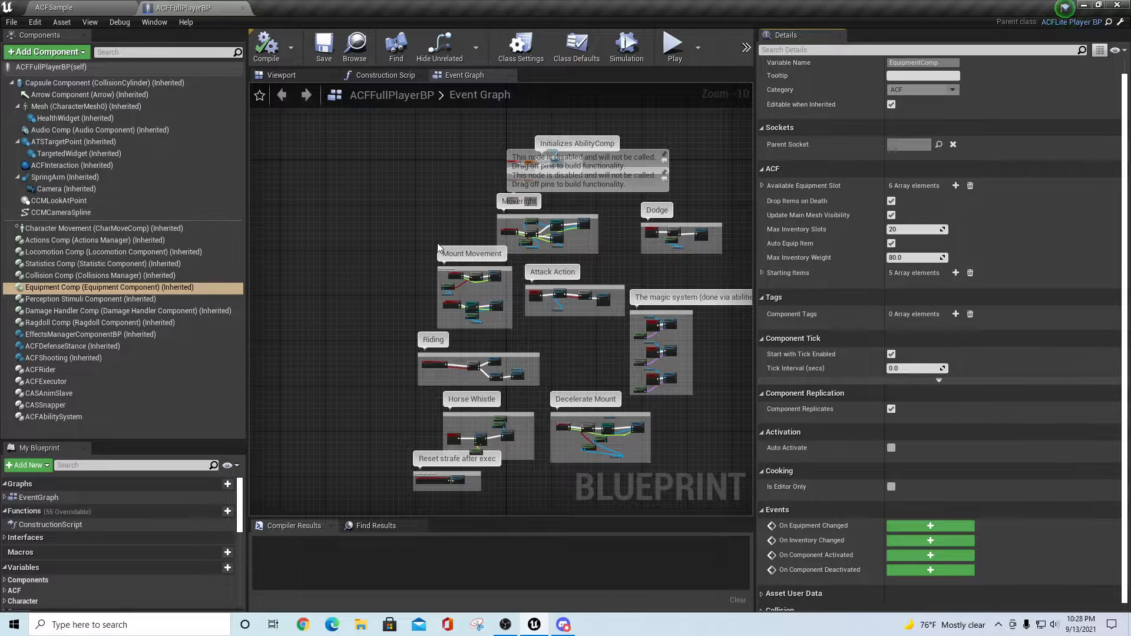
# Open the ACFShieldEnemyBP blueprint from the Characters folder in a maximized editor window
pyautogui.click(78, 7)
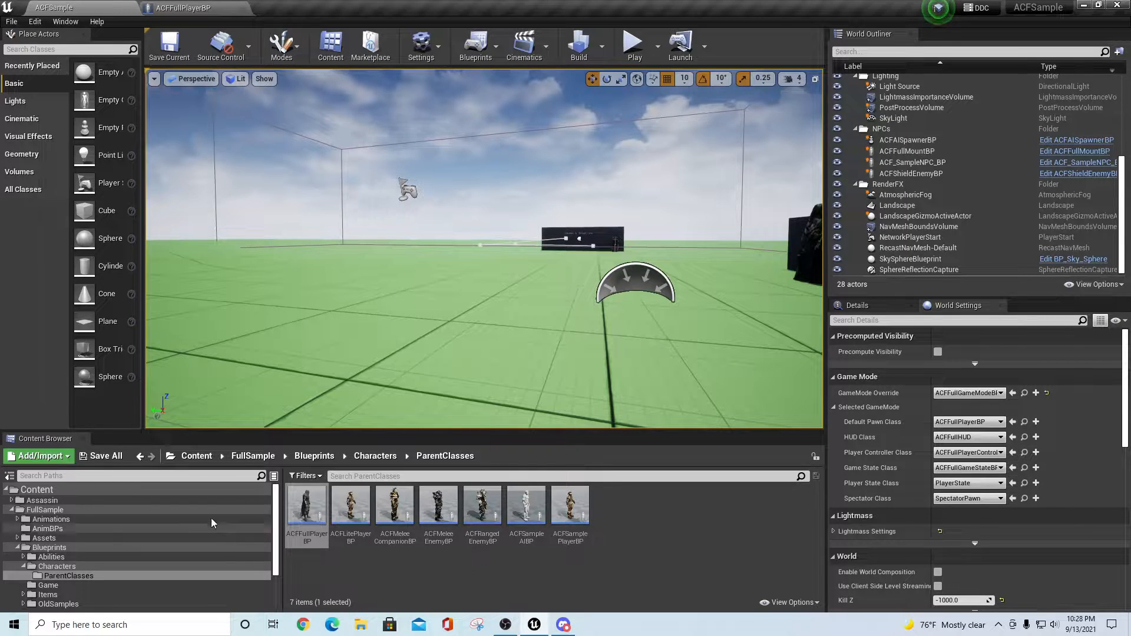
pyautogui.click(62, 567)
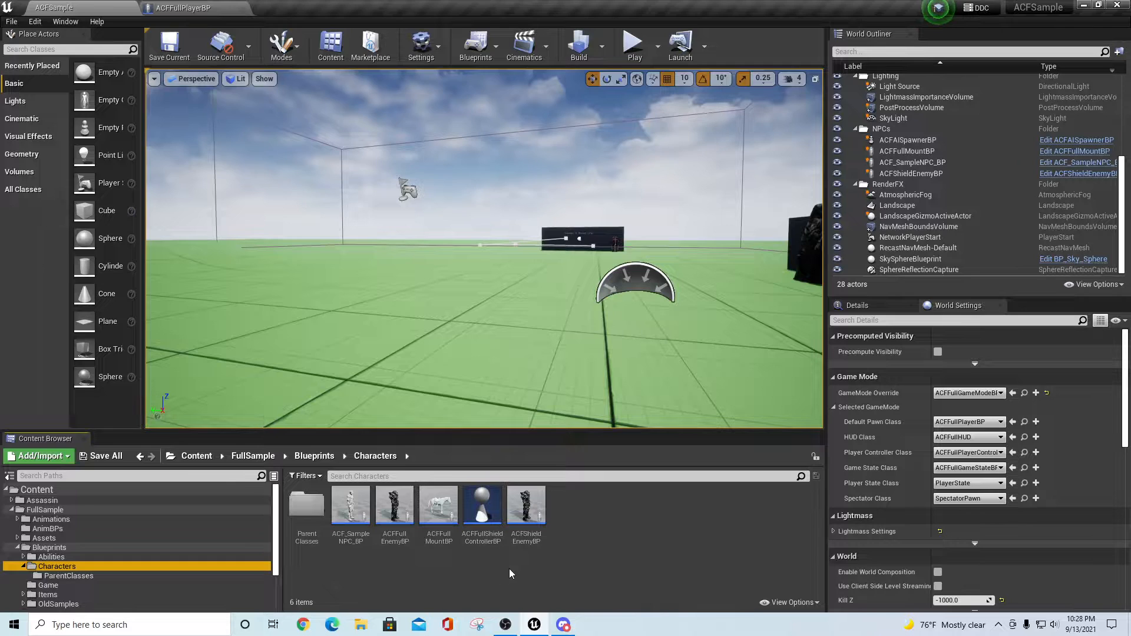
pyautogui.doubleClick(526, 507)
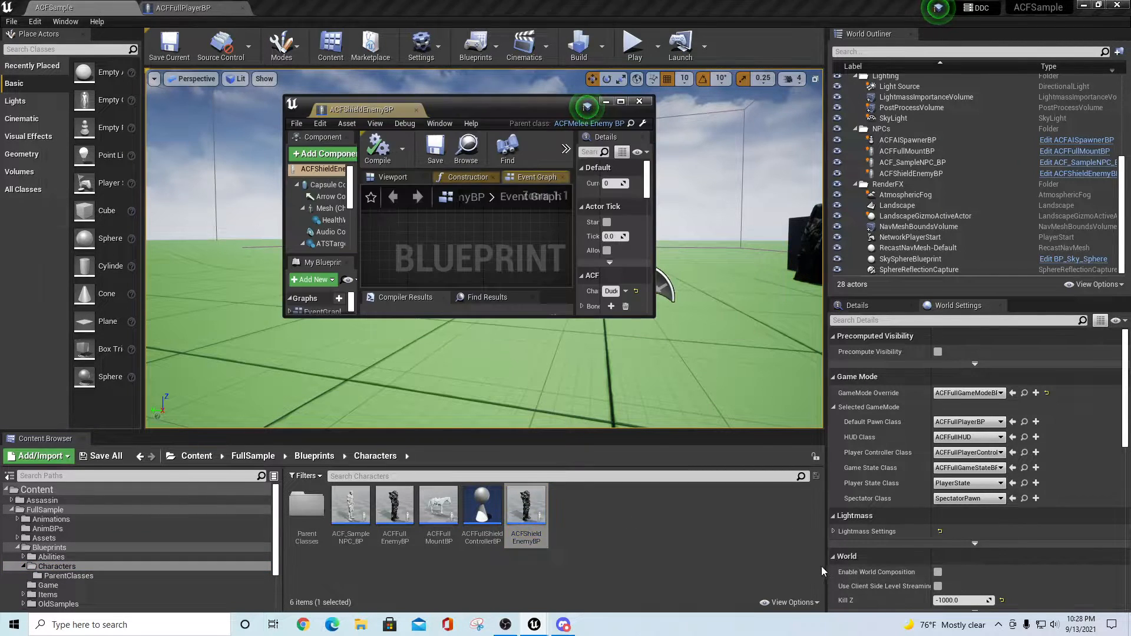
pyautogui.click(621, 101)
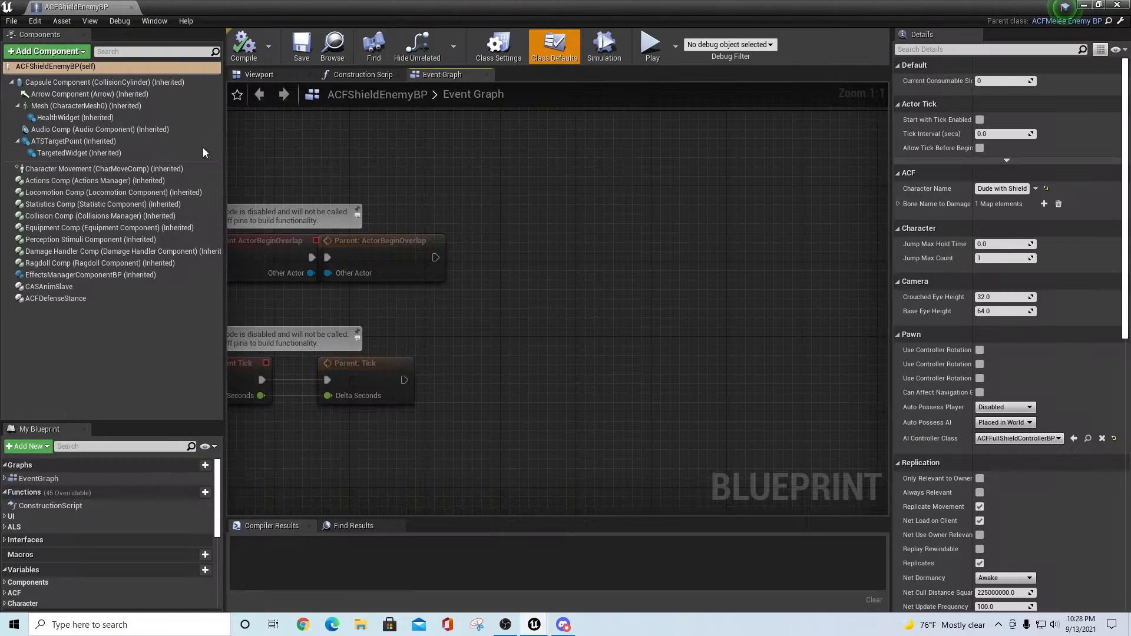
# Inspect all starting items and the available equipment slots in the shield enemy's Equipment Comp
pyautogui.click(55, 229)
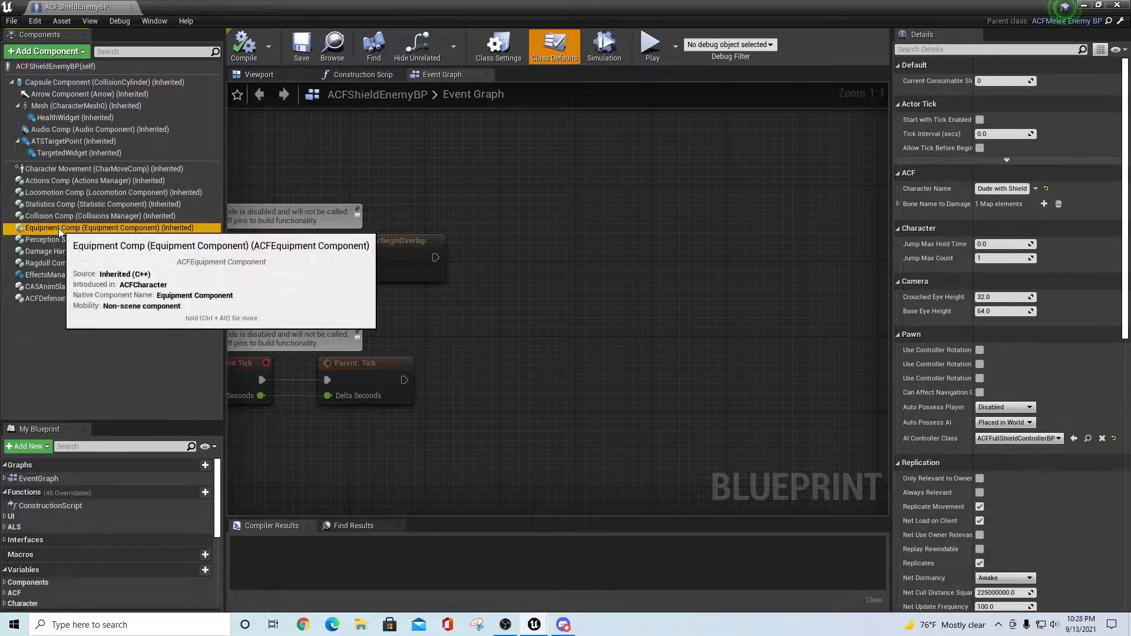
pyautogui.click(899, 291)
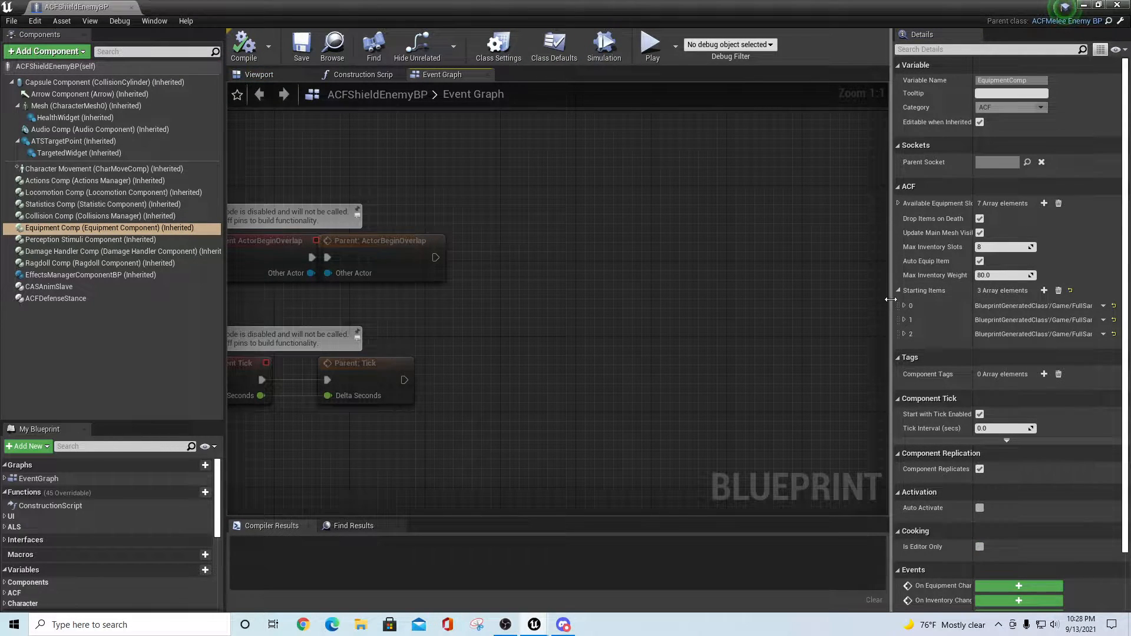
pyautogui.moveTo(889, 299); pyautogui.dragTo(711, 301)
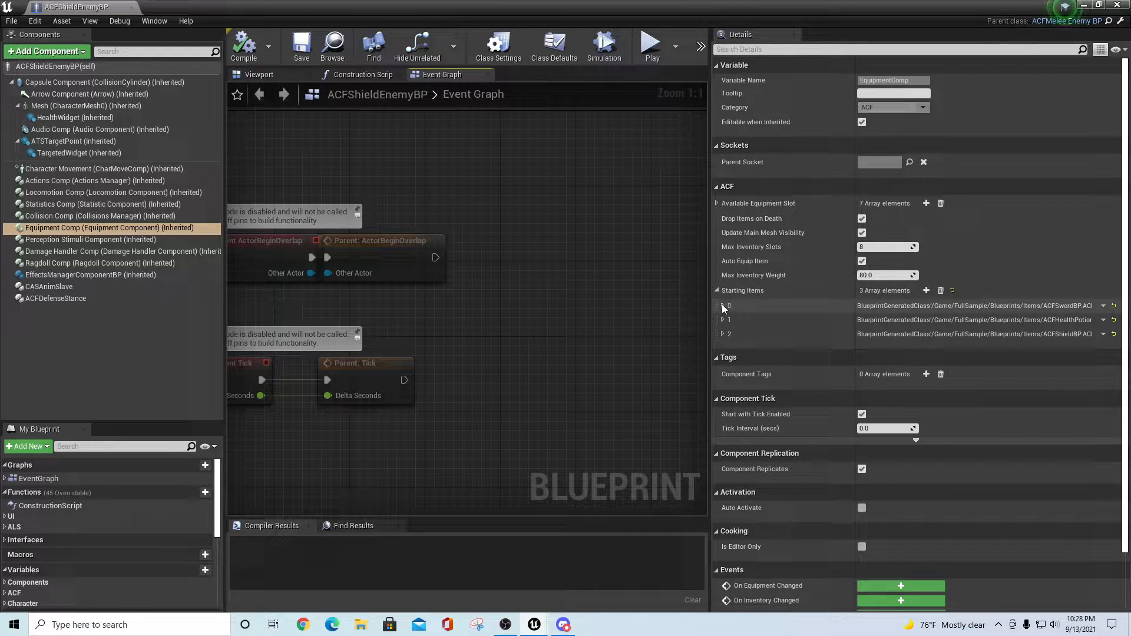
pyautogui.click(723, 307)
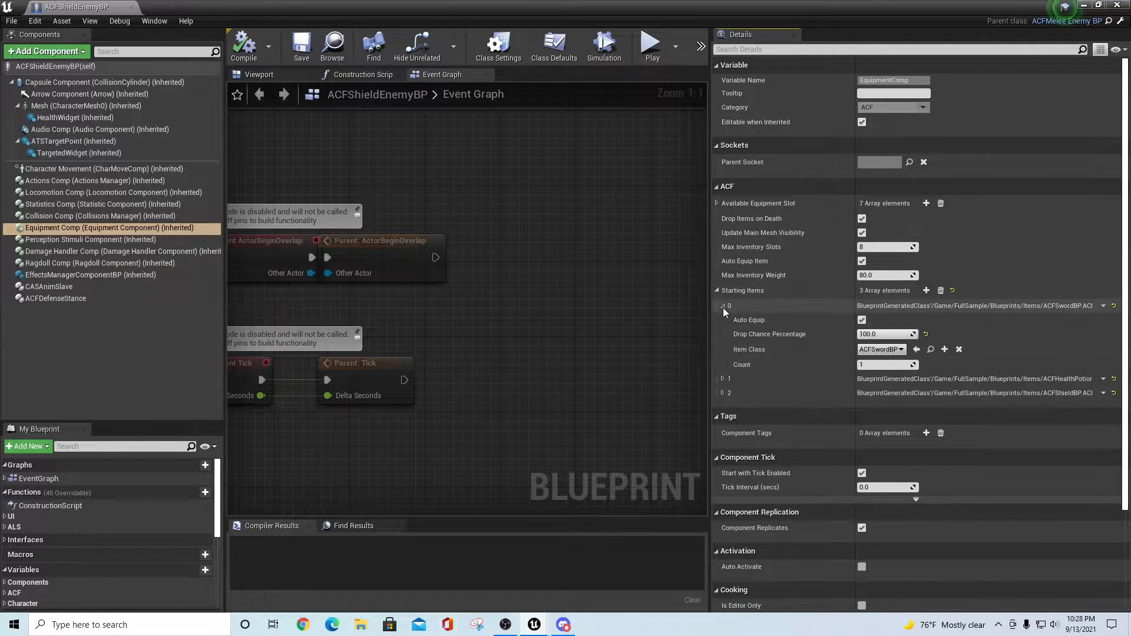
pyautogui.click(722, 379)
pyautogui.click(723, 453)
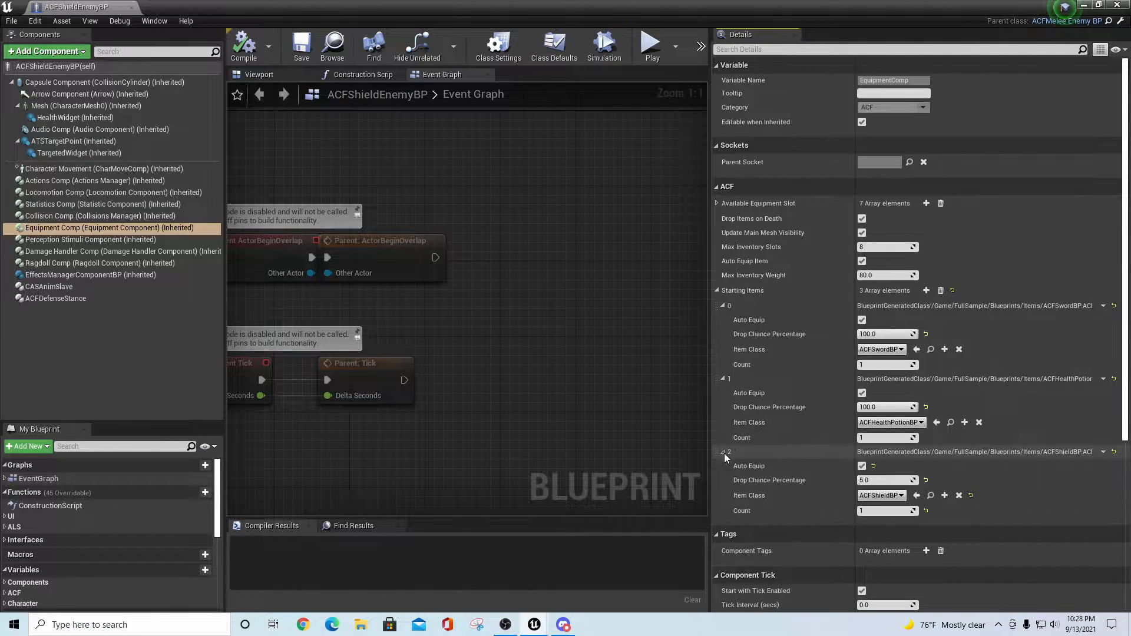
pyautogui.scroll(-1, 783, 460)
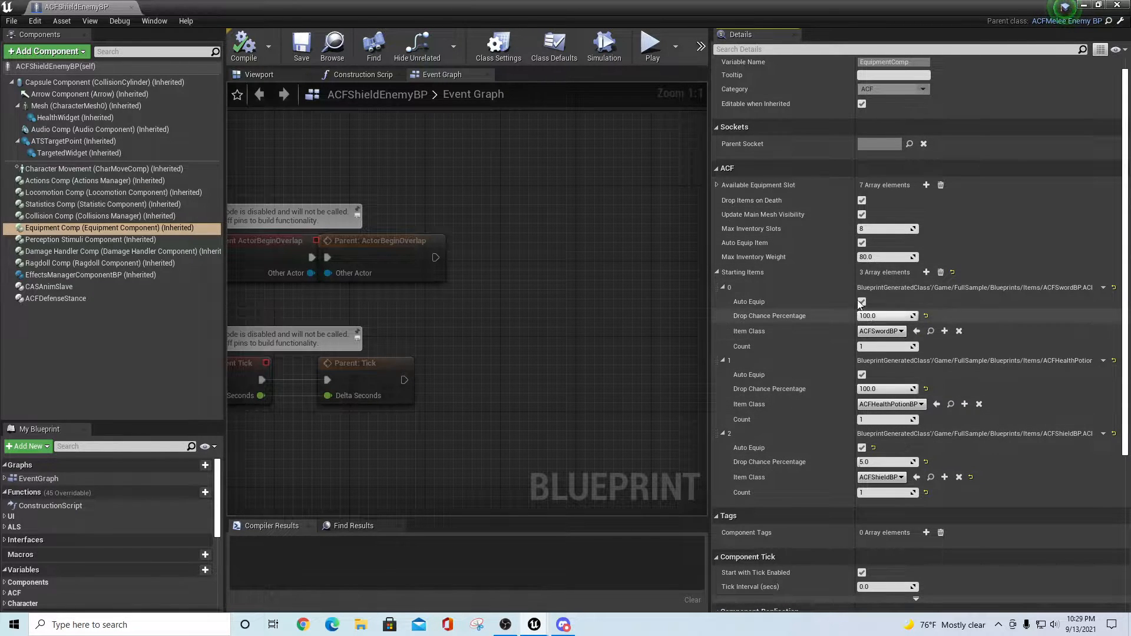
pyautogui.click(717, 185)
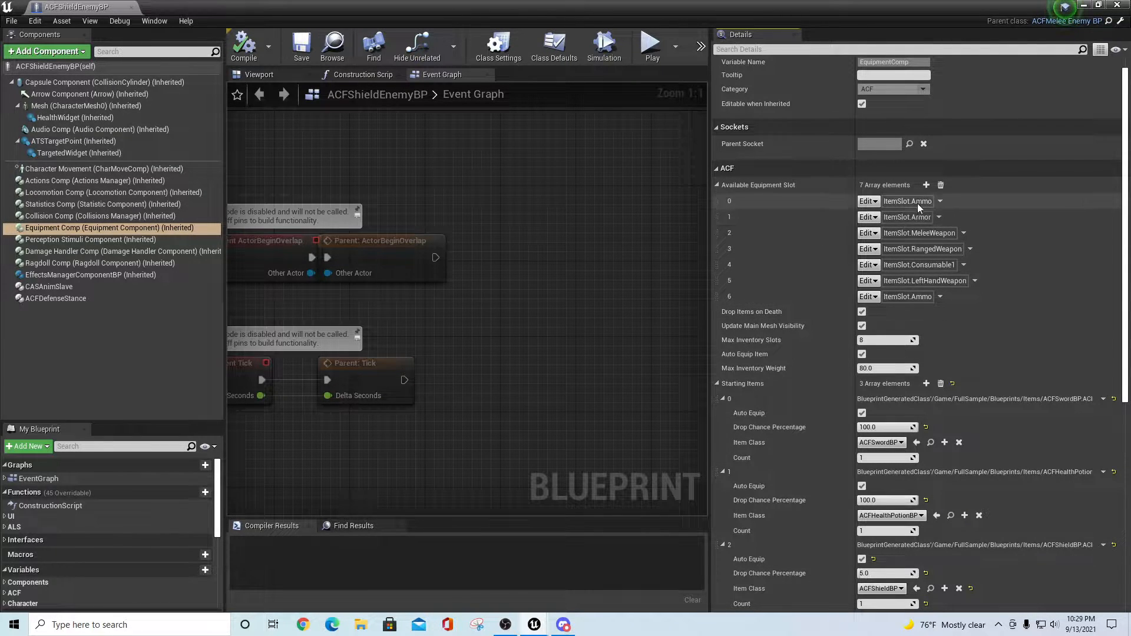
# Close the shield enemy blueprint, return to ACFFullPlayerBP and expand its available equipment slots
pyautogui.click(130, 7)
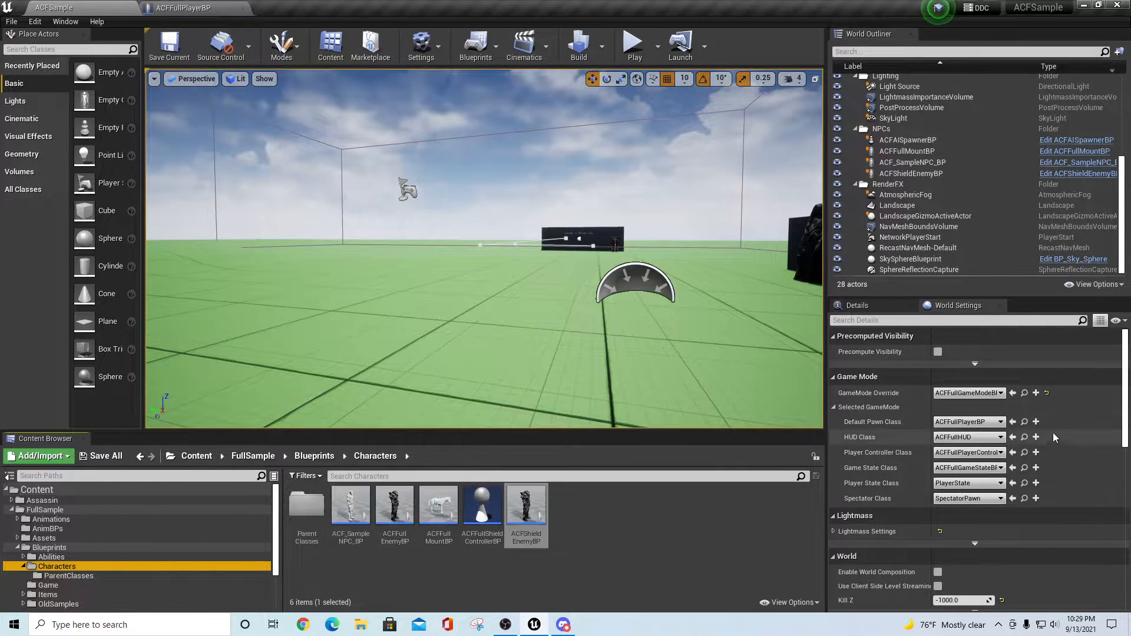
pyautogui.click(1025, 421)
pyautogui.doubleClick(305, 505)
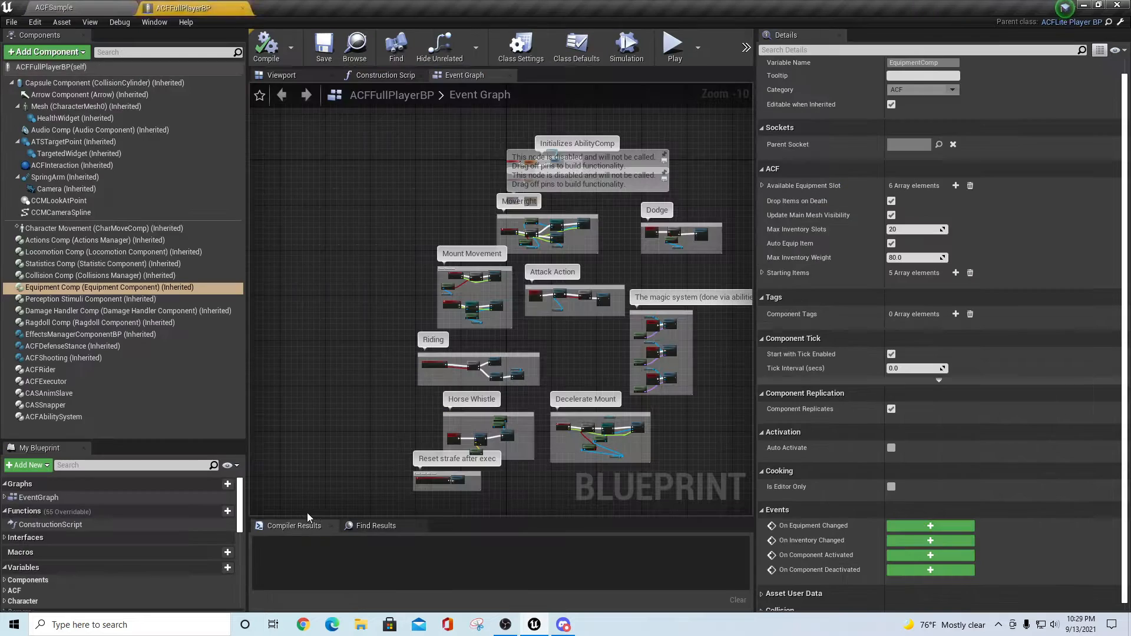
pyautogui.click(761, 185)
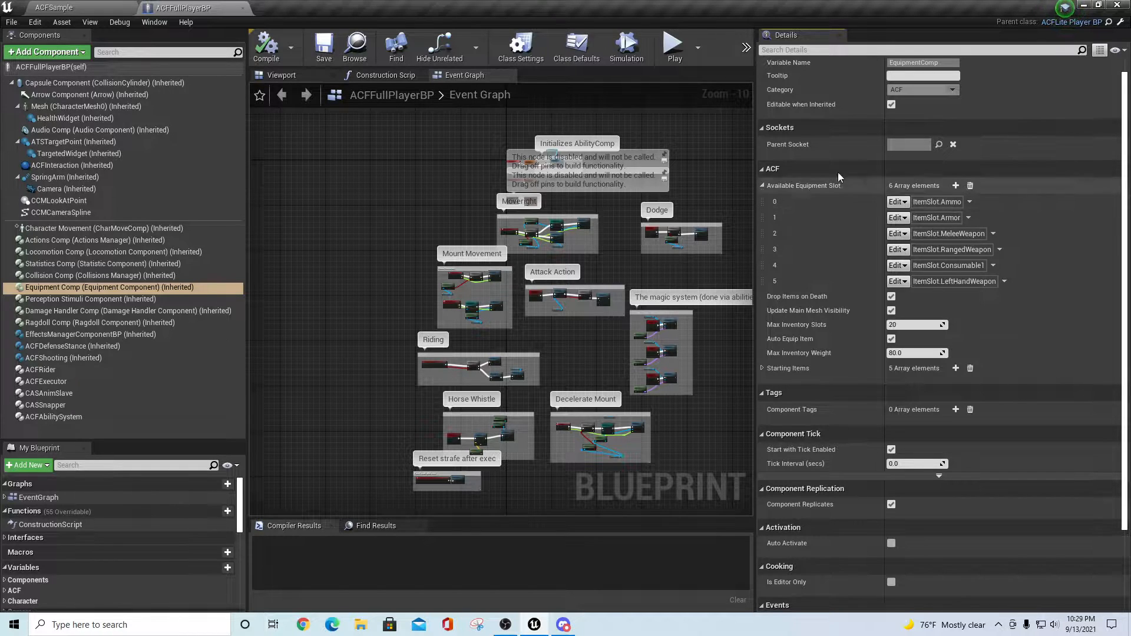
# Examine the player's Equipment Comp settings, including every starting item's auto equip, drop chance, item class and count
pyautogui.moveTo(402, 216); pyautogui.dragTo(332, 211, button='right')
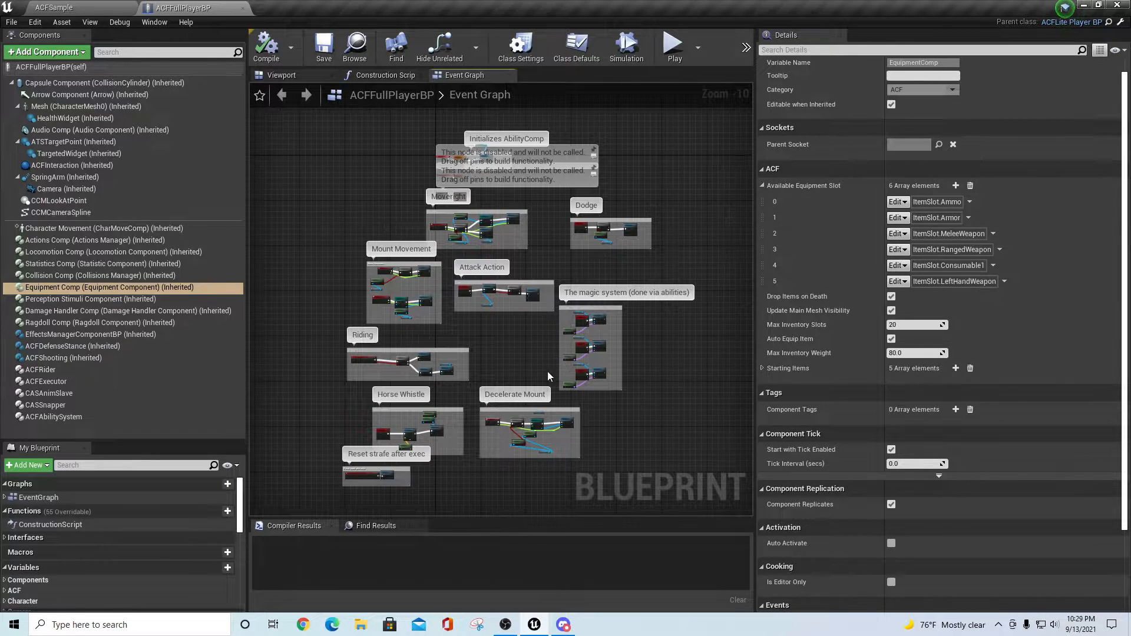
pyautogui.scroll(1, 620, 437)
pyautogui.moveTo(625, 430); pyautogui.dragTo(645, 476, button='right')
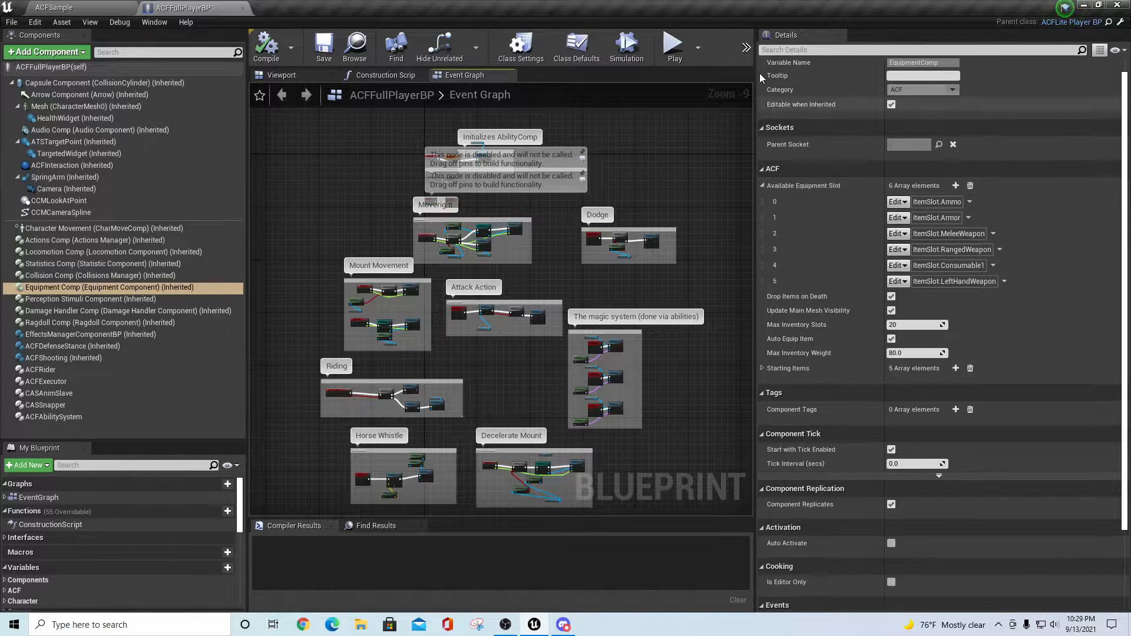
pyautogui.scroll(2, 1022, 206)
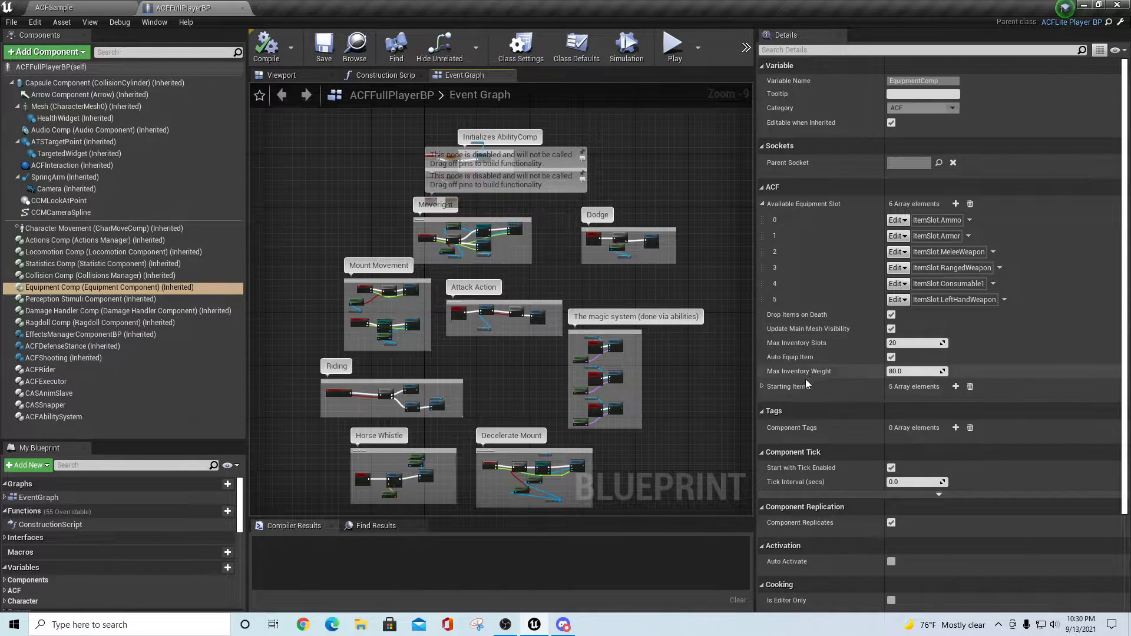
pyautogui.click(763, 386)
pyautogui.scroll(-5, 844, 383)
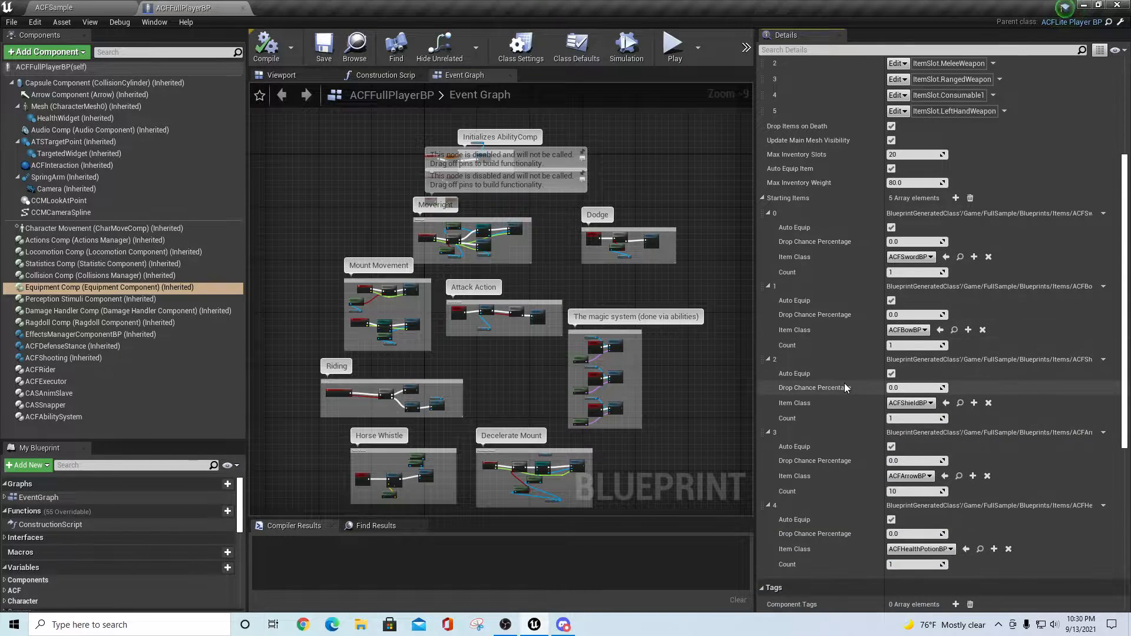
pyautogui.scroll(-1, 844, 383)
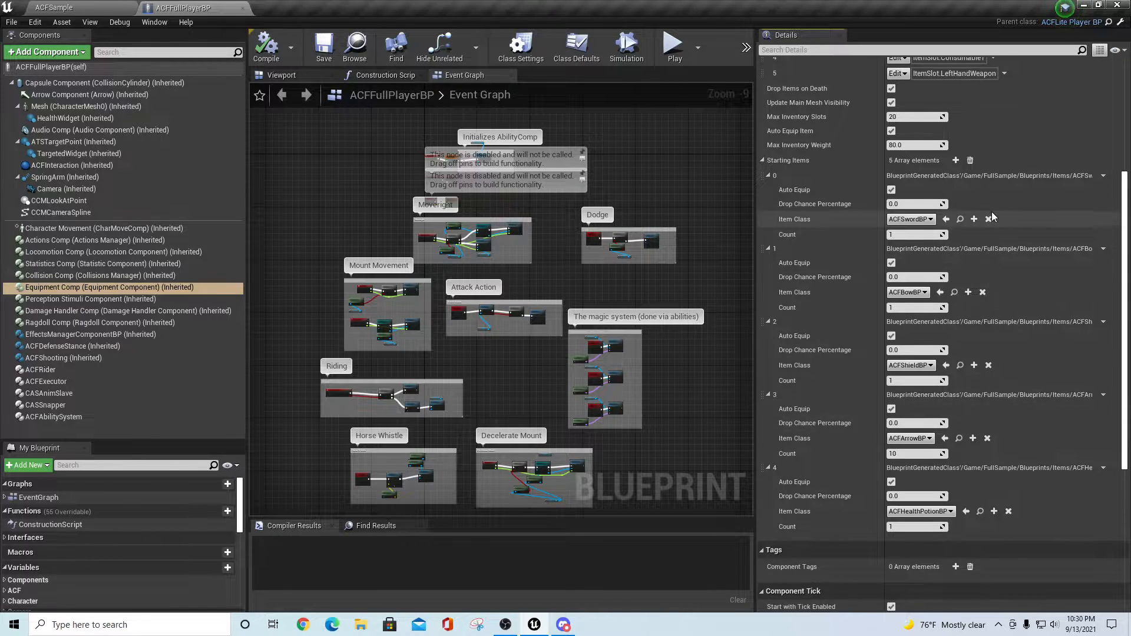
pyautogui.scroll(-3, 1056, 420)
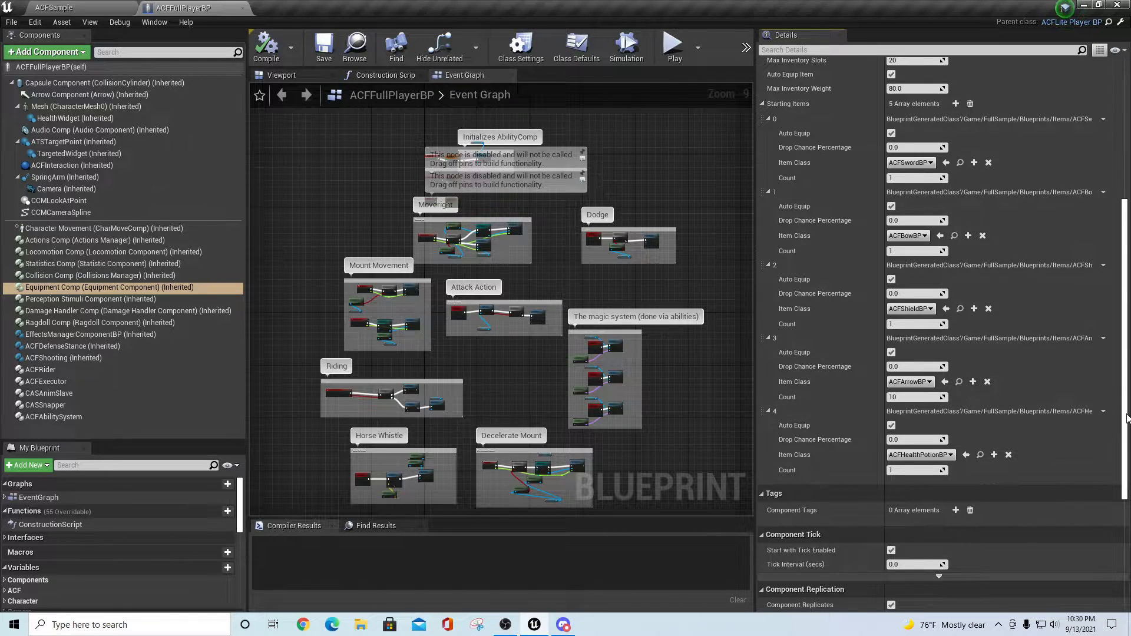
pyautogui.scroll(-6, 1101, 453)
pyautogui.scroll(-3, 1113, 459)
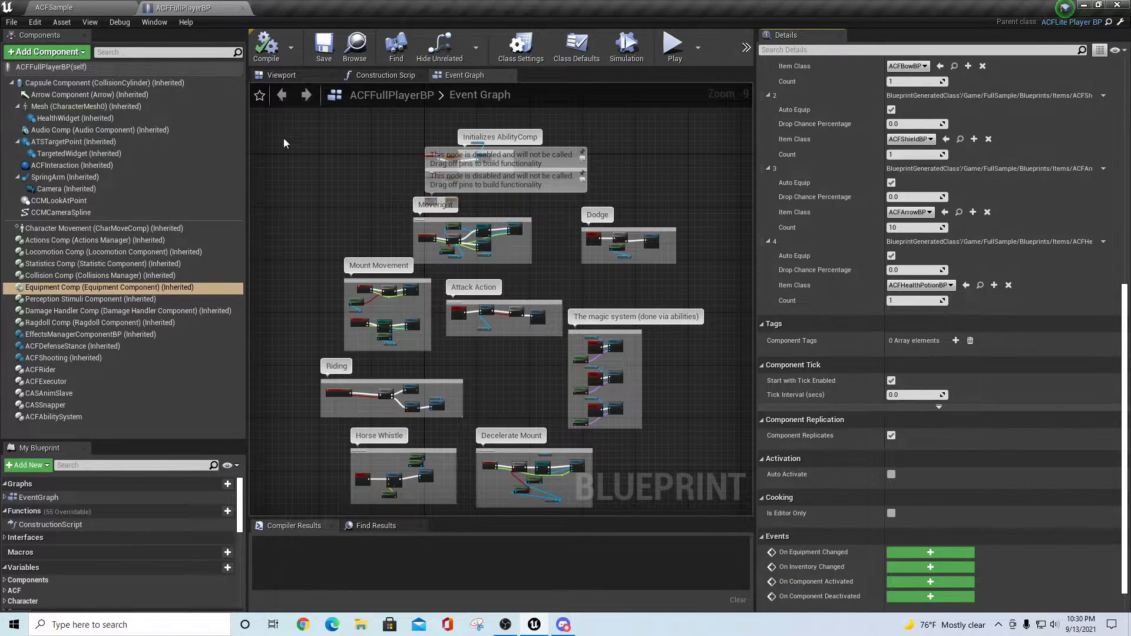
# Filter the ACFFullPlayerBP class defaults by "death" and set Death Type to Go Ragdoll
pyautogui.click(59, 68)
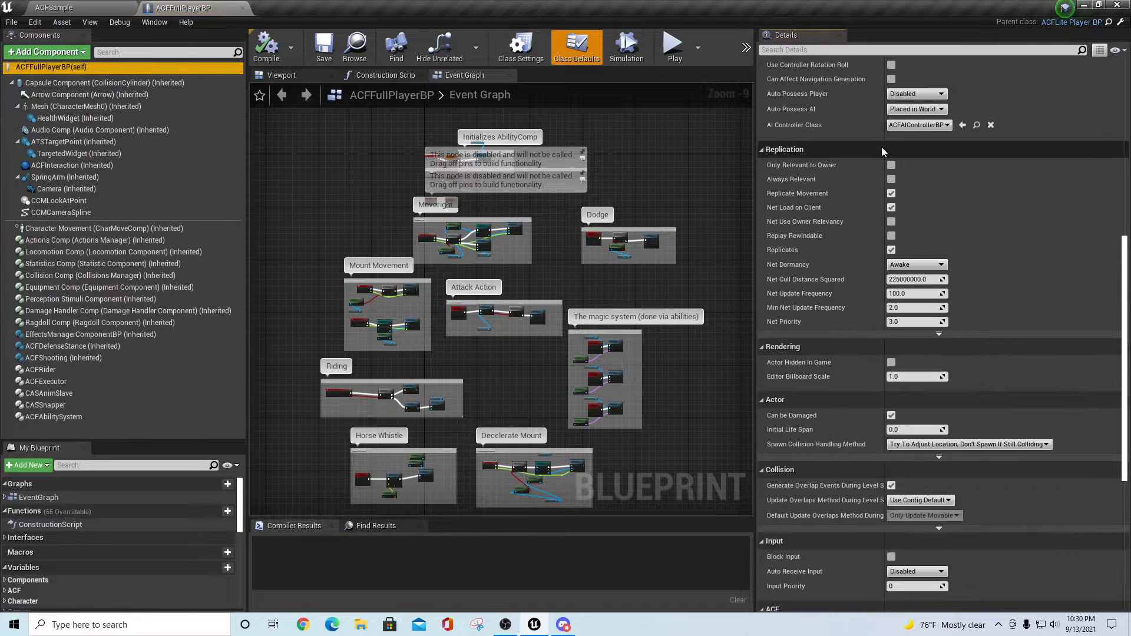
pyautogui.scroll(10, 881, 147)
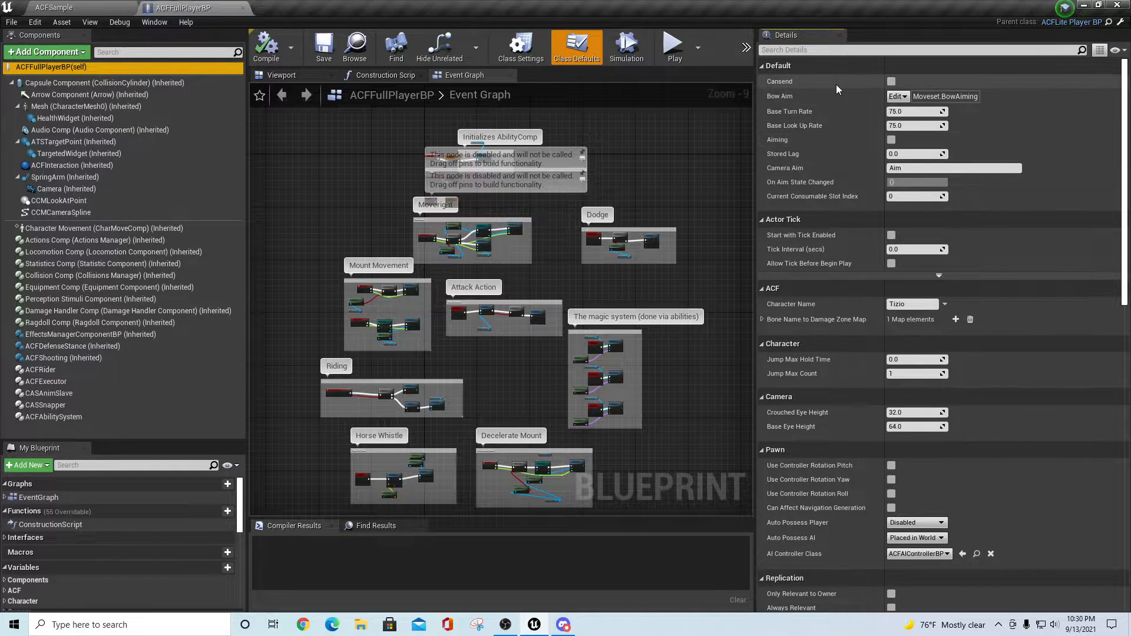
pyautogui.click(835, 52)
pyautogui.write('deat')
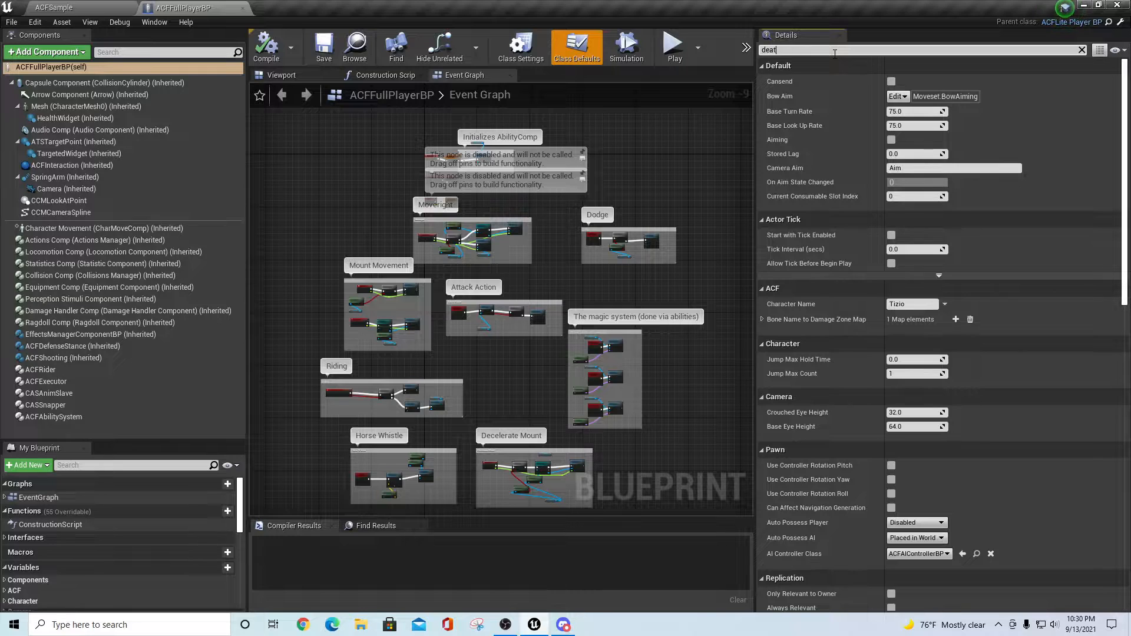
pyautogui.write('h')
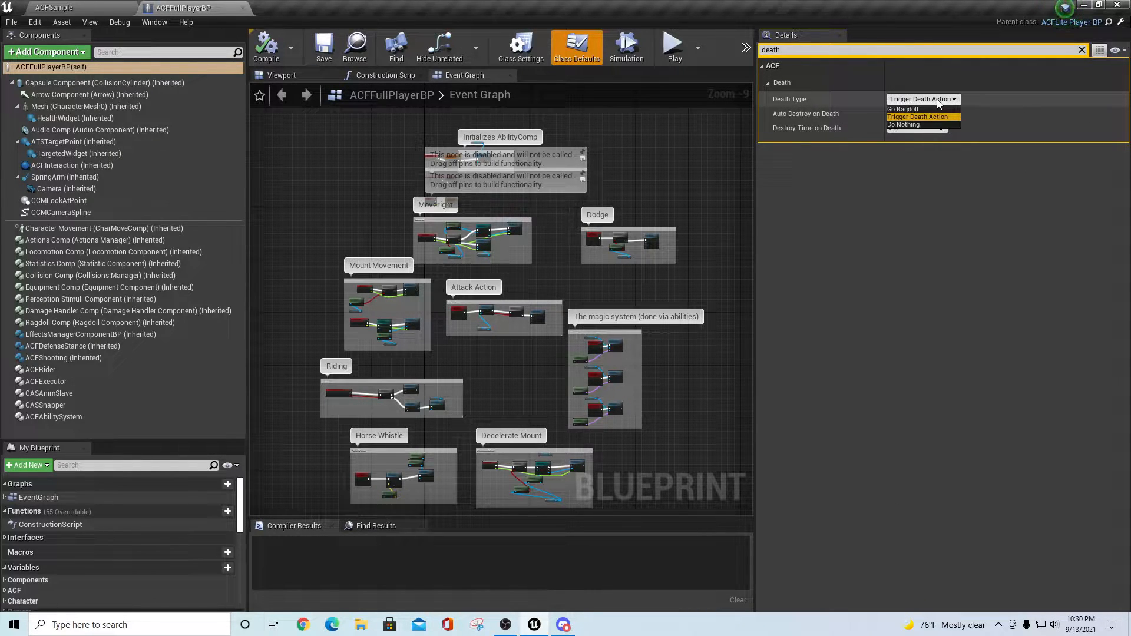
pyautogui.click(904, 109)
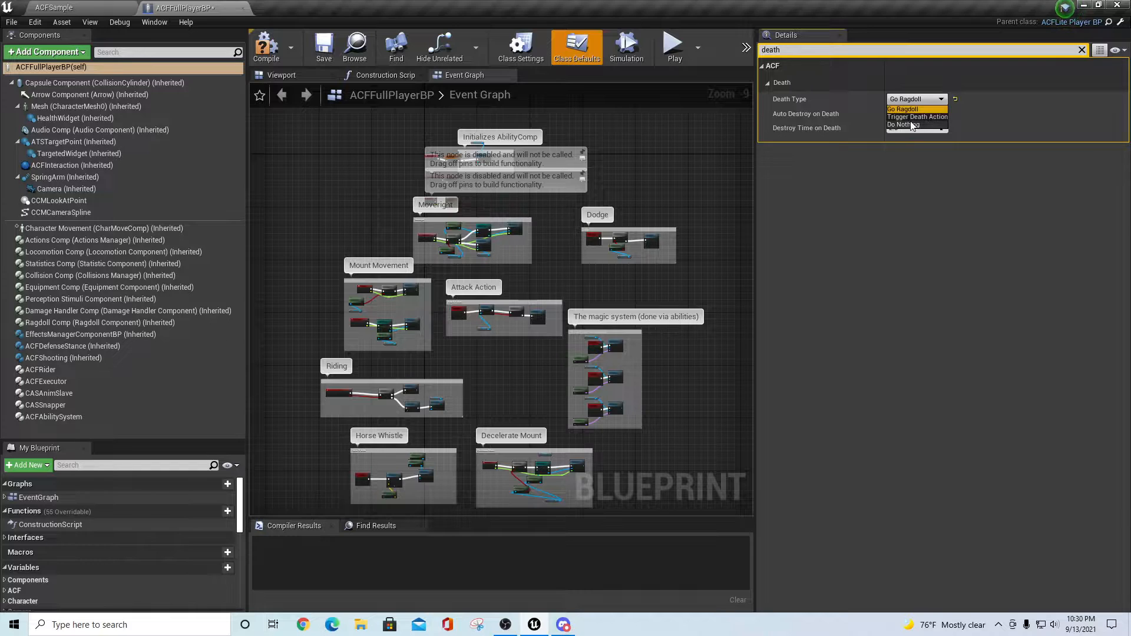
pyautogui.click(953, 195)
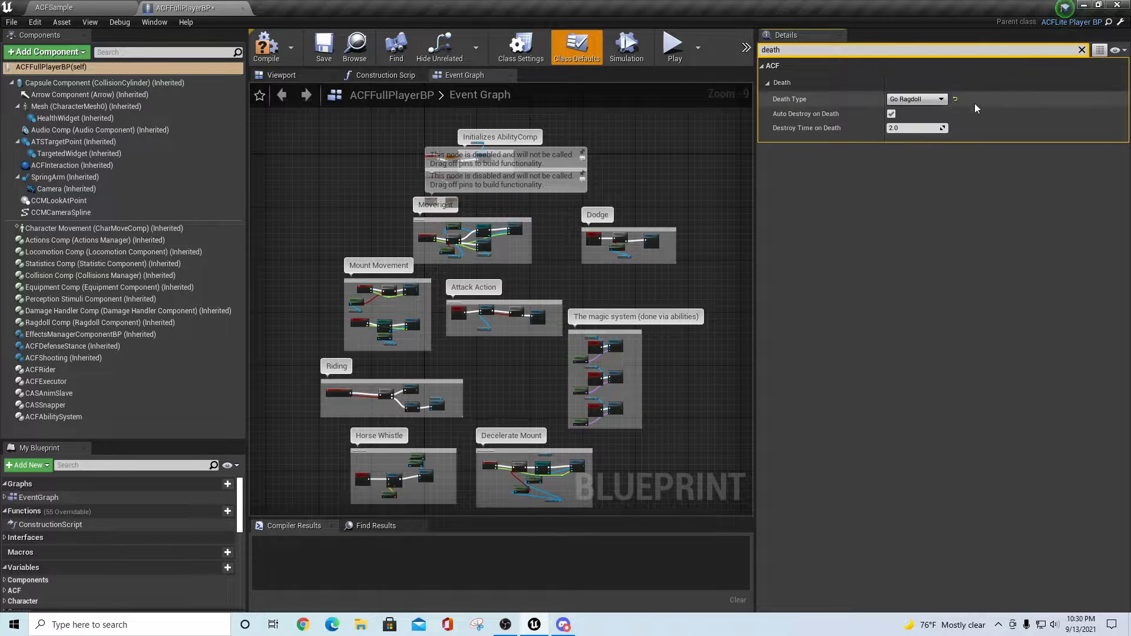
# Compile ACFFullPlayerBP and start playing the level in the editor with control of the character
pyautogui.click(266, 48)
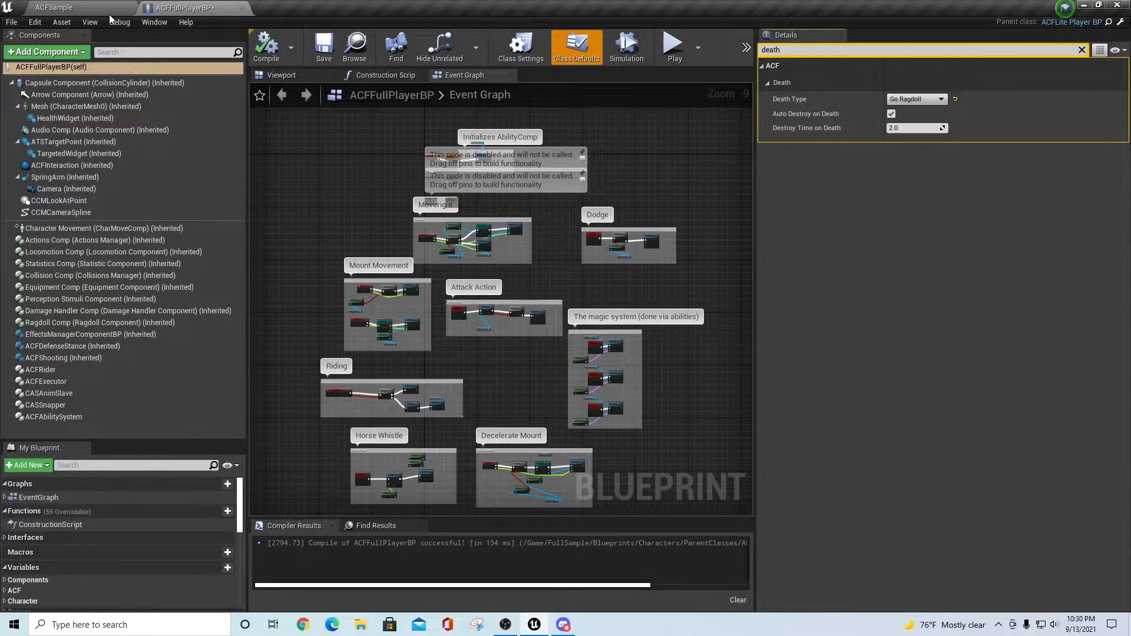
pyautogui.click(673, 47)
pyautogui.click(658, 213)
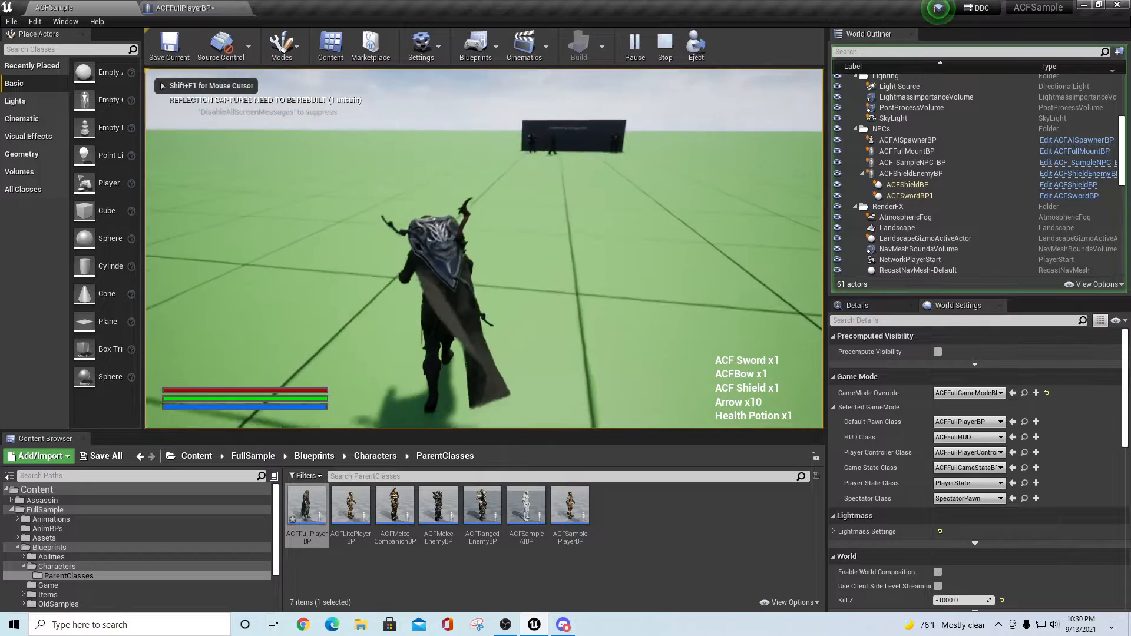
# Run the player to the Enemies & Groups test area, fight the enemies until the character dies, and end the play session
pyautogui.press('w')
pyautogui.press('w')
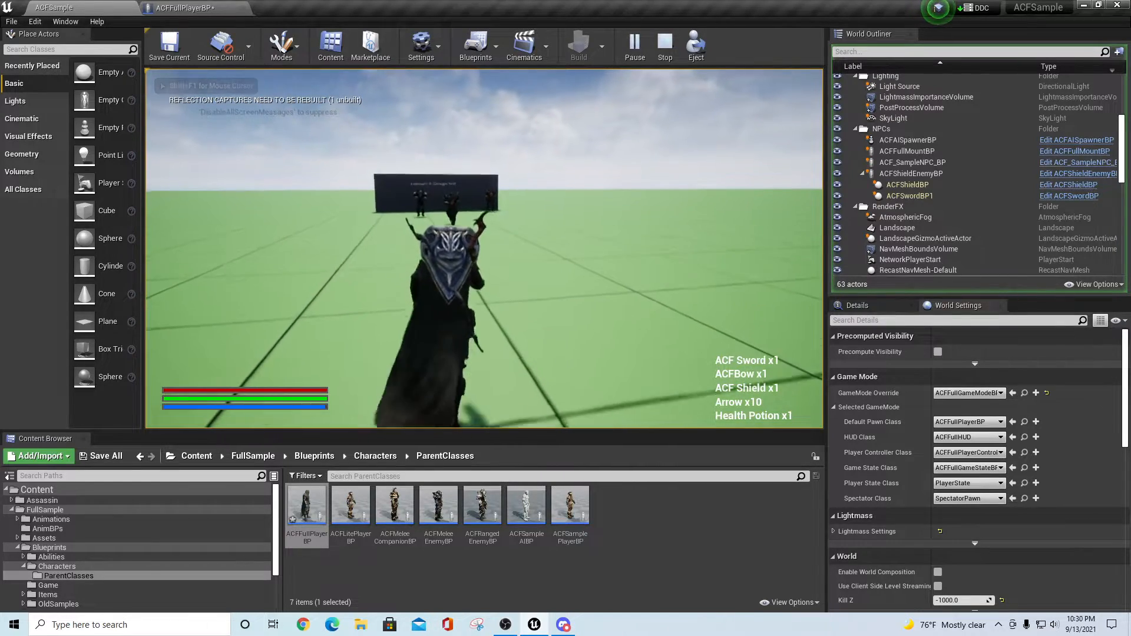
pyautogui.press('w')
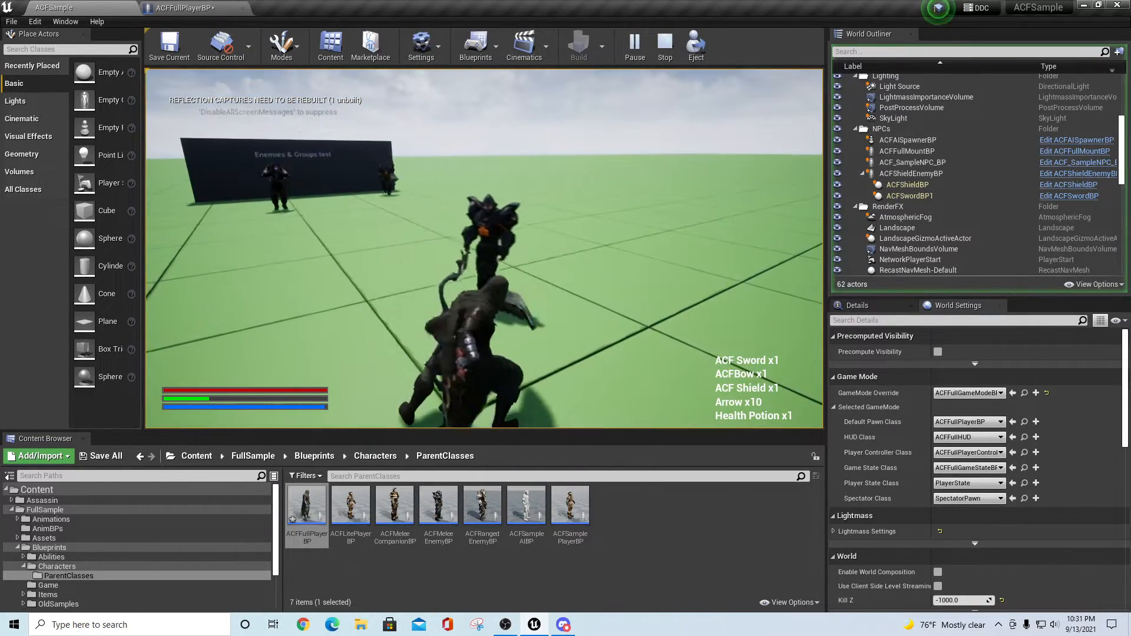
pyautogui.press('w')
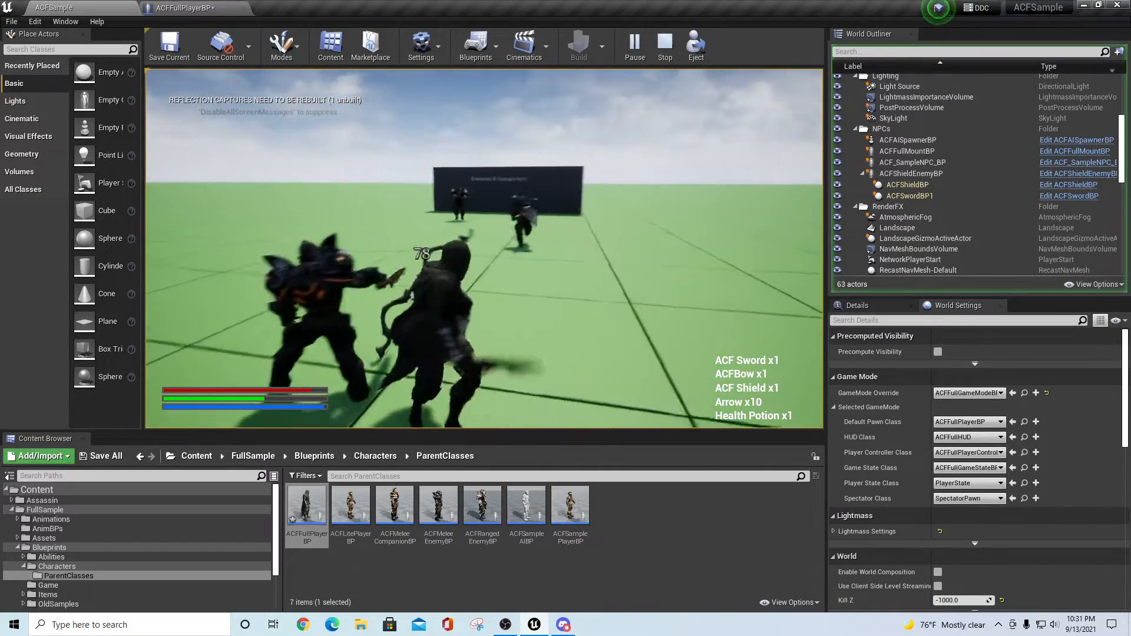
pyautogui.press('w')
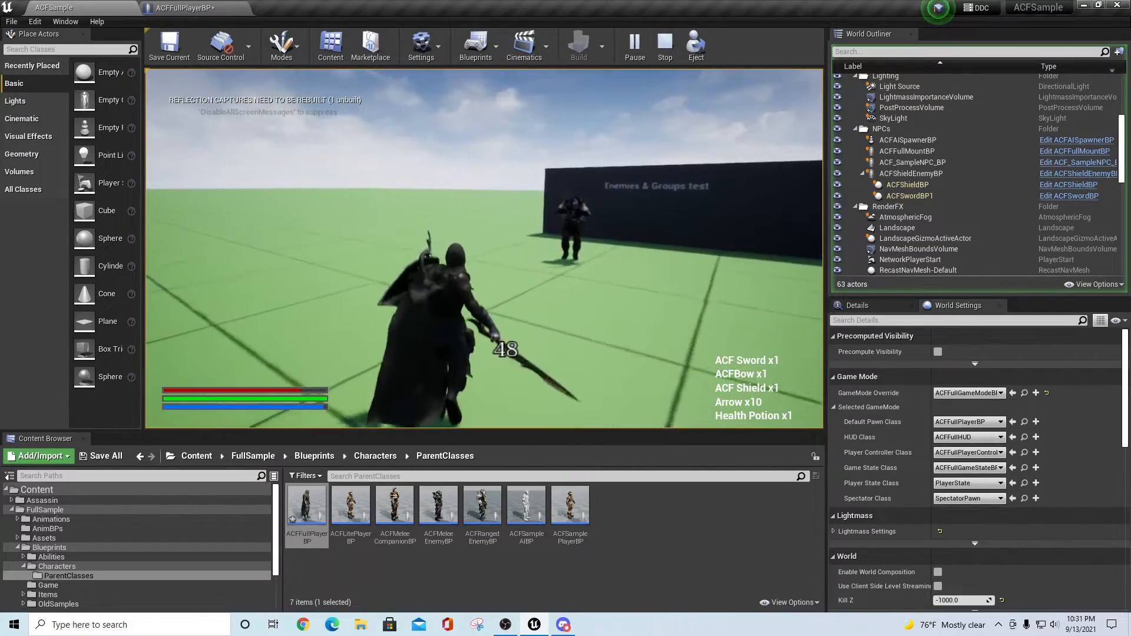
pyautogui.press('w')
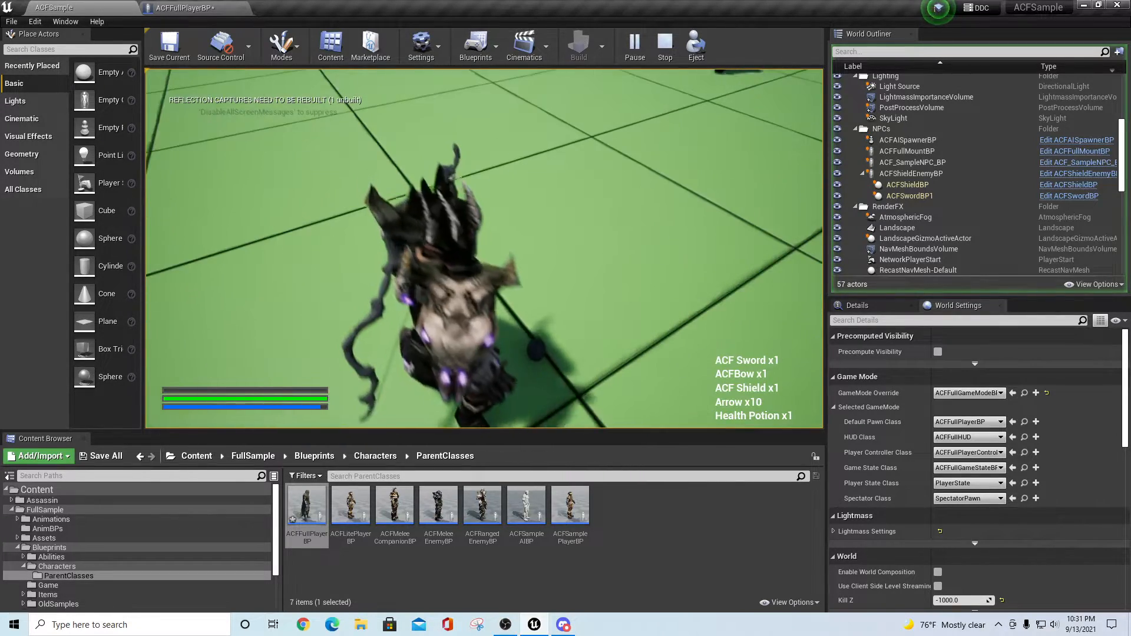
pyautogui.press('Escape')
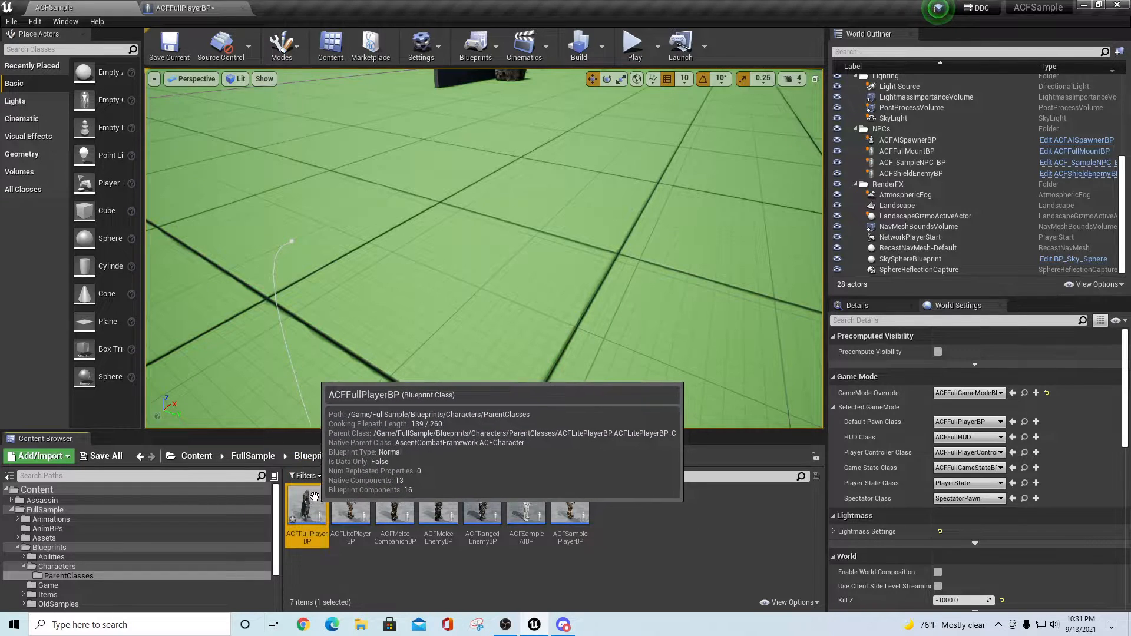
# Set Destroy Time on Death to 60 in the ACFFullPlayerBP class defaults
pyautogui.click(205, 7)
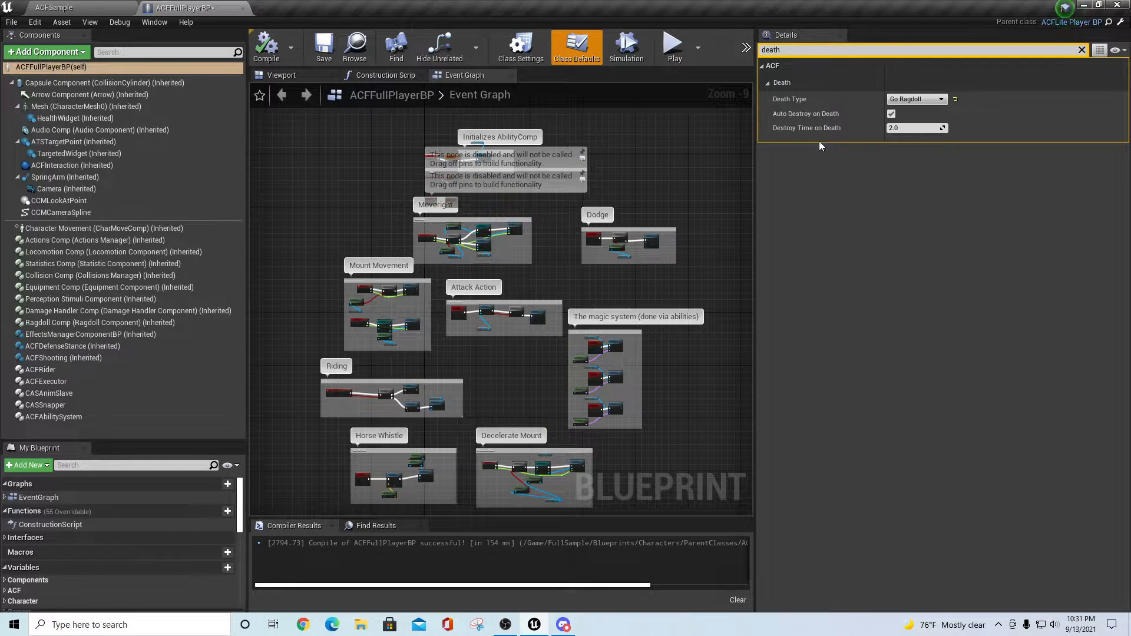
pyautogui.click(913, 129)
pyautogui.write('60')
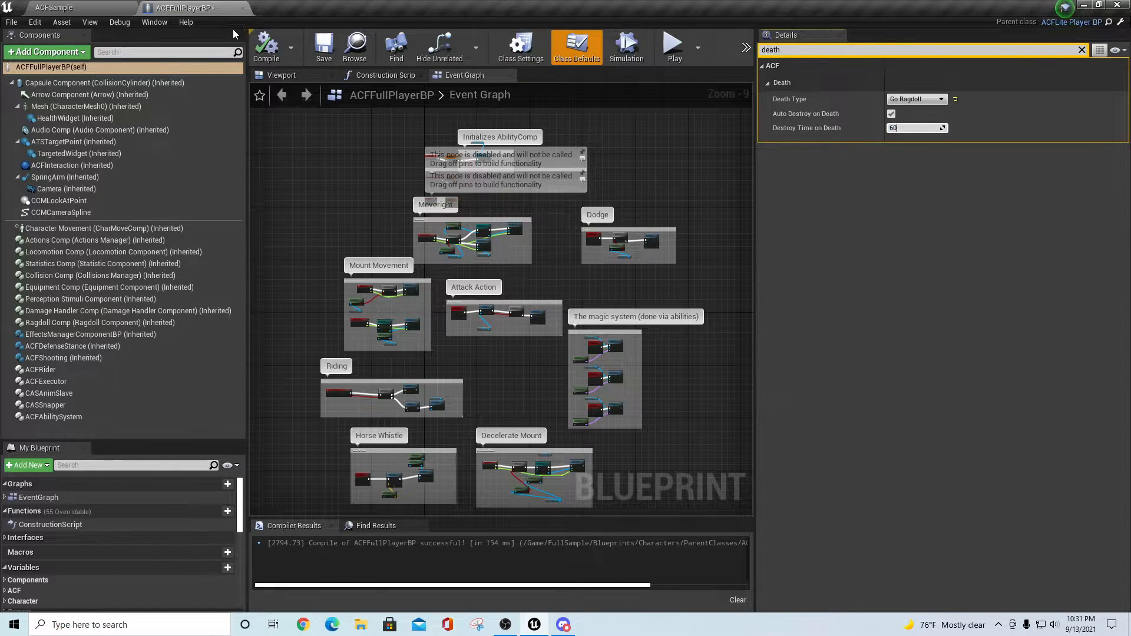
# Play the ACFSample level again, let the enemies kill the player to check the ragdoll death, and stop playing
pyautogui.click(124, 7)
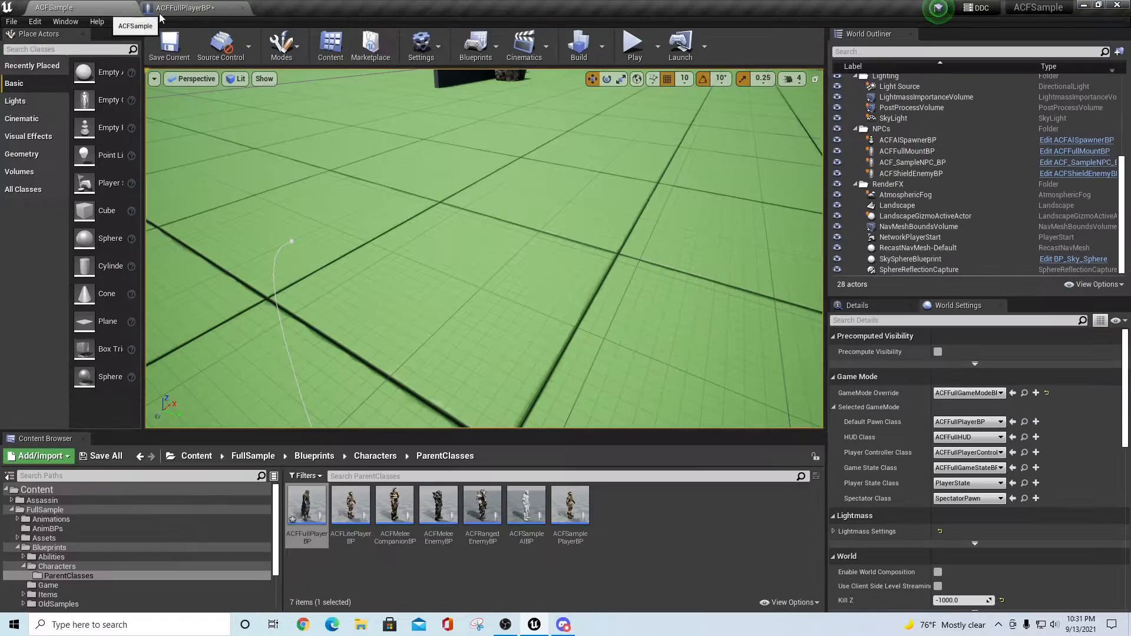
pyautogui.click(631, 47)
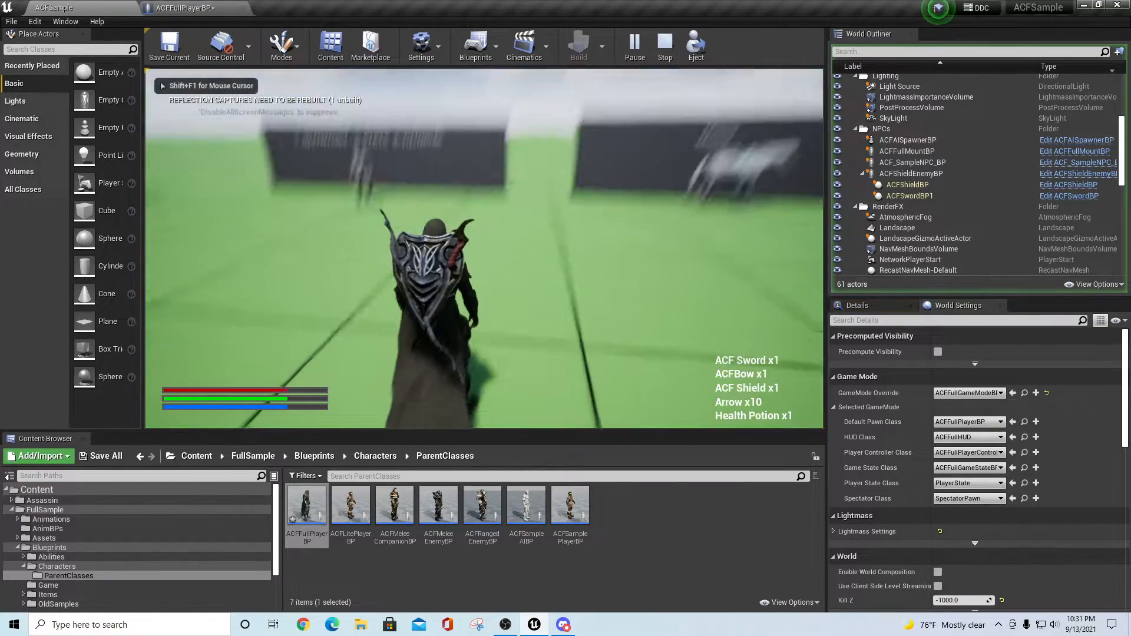
pyautogui.press('w')
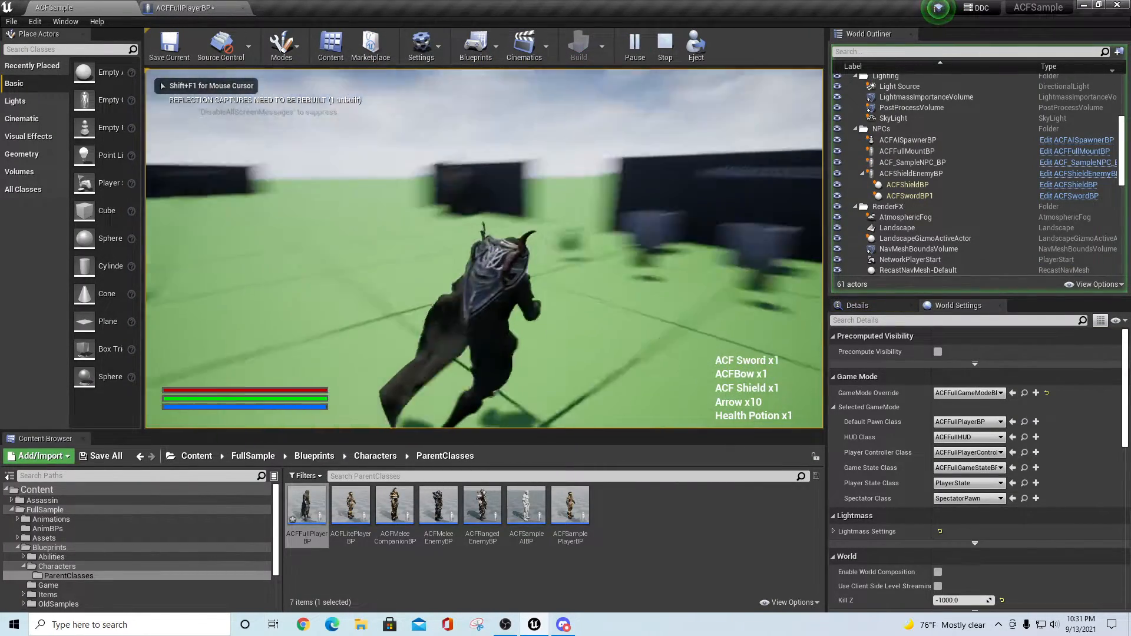
pyautogui.hotkey('shift', 'w')
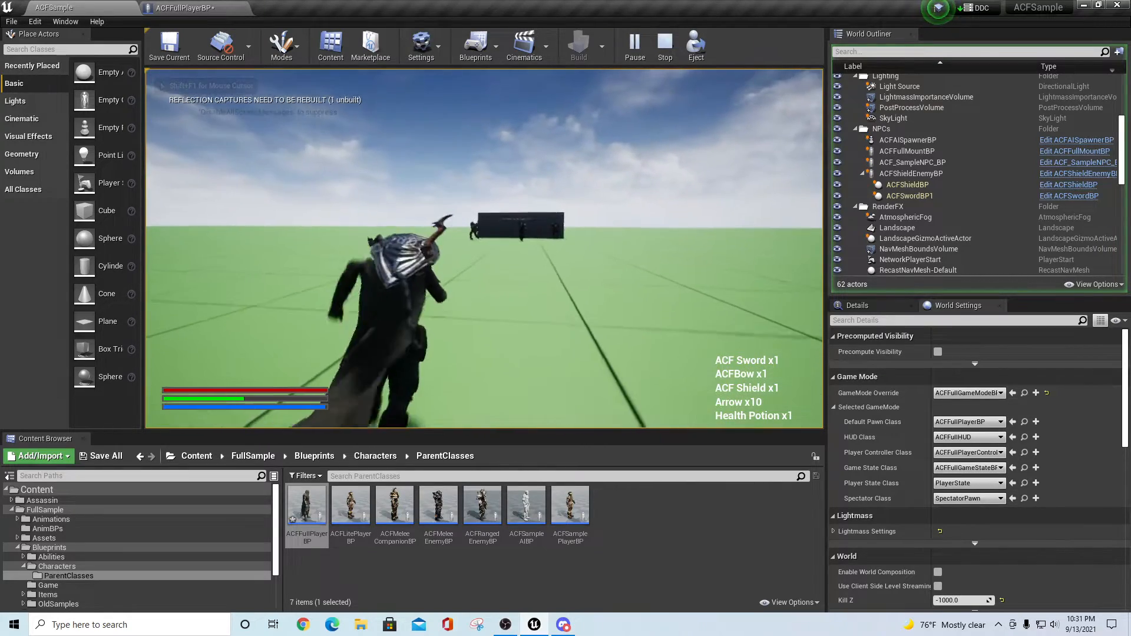
pyautogui.press('w')
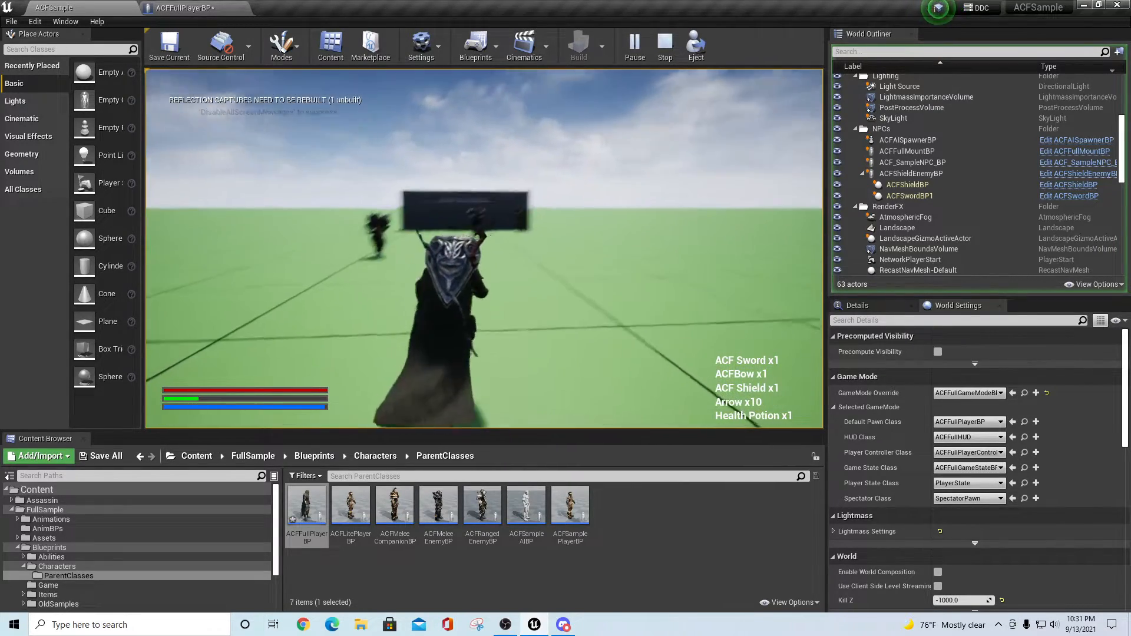
pyautogui.press('w')
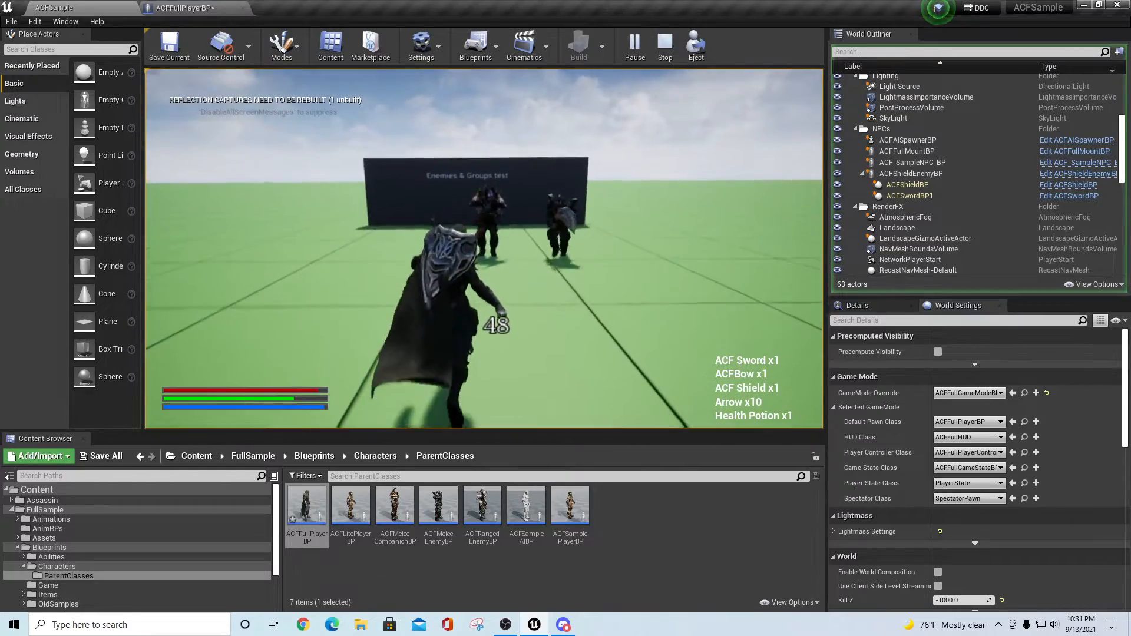
pyautogui.press('w')
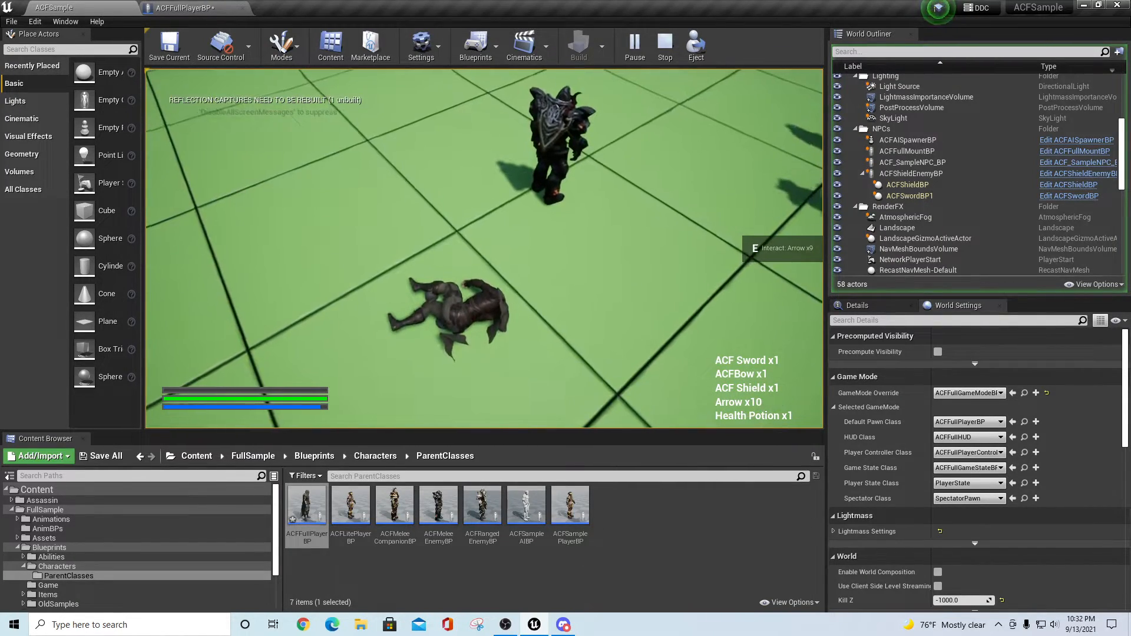
pyautogui.press('Escape')
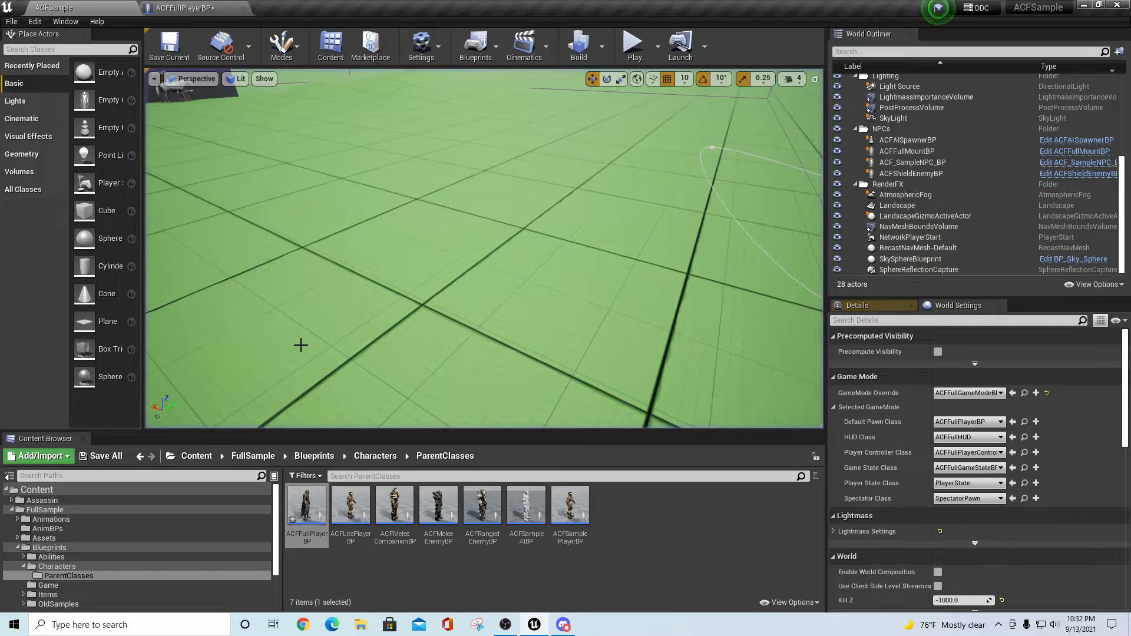
pyautogui.press('F11')
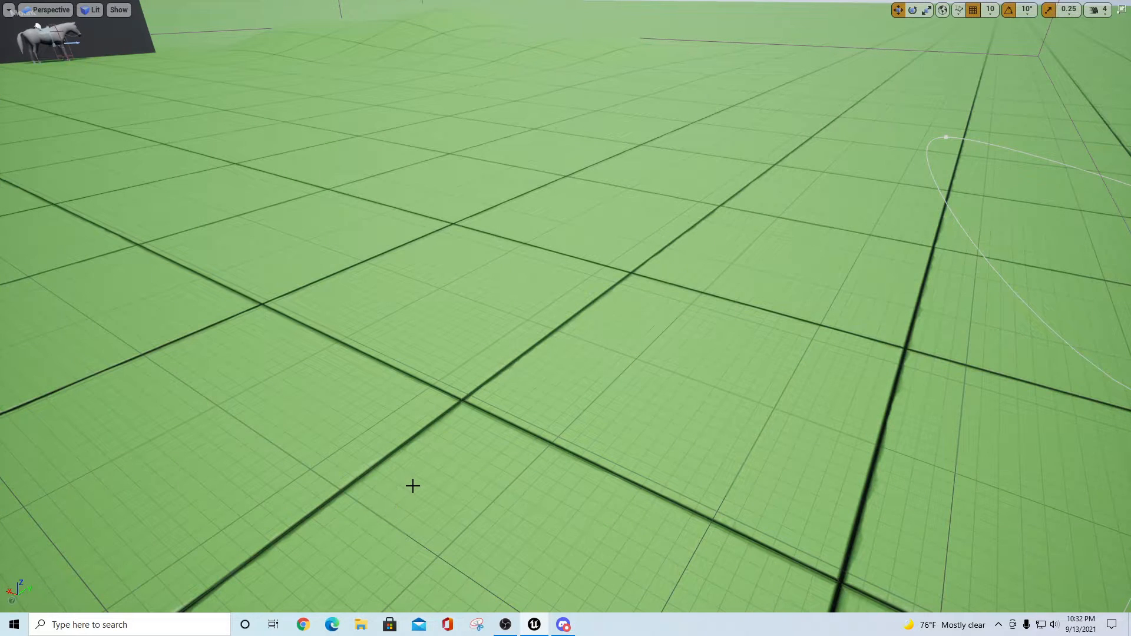
pyautogui.press('F11')
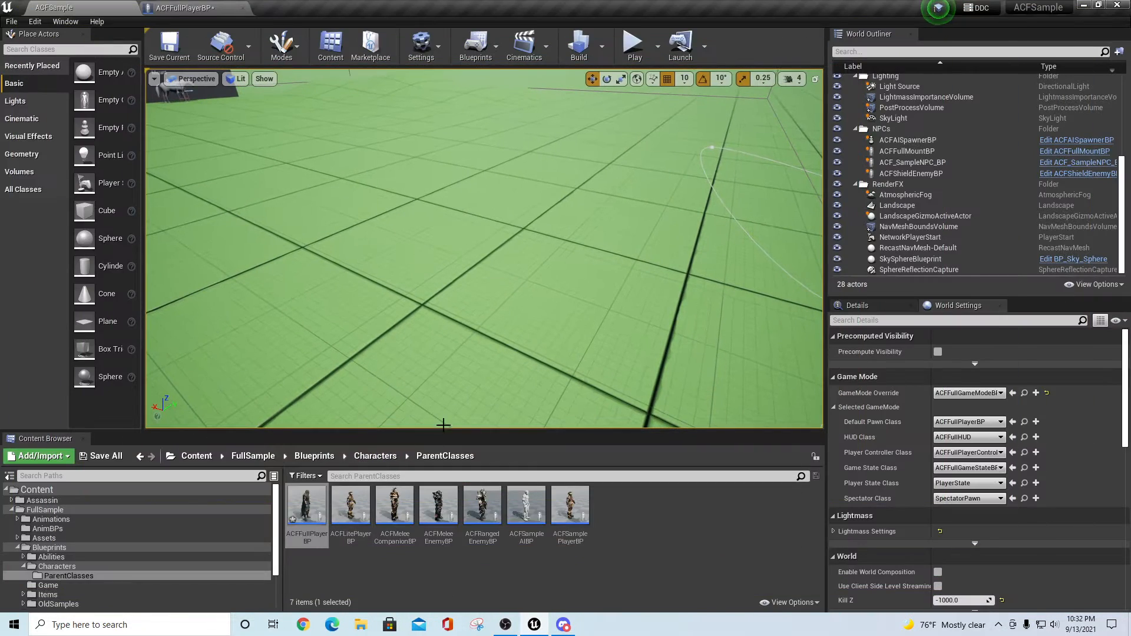
# Reopen ACFFullPlayerBP, clear the "death" filter and examine the Locomotion Comp's locomotion states and Controller settings
pyautogui.doubleClick(316, 511)
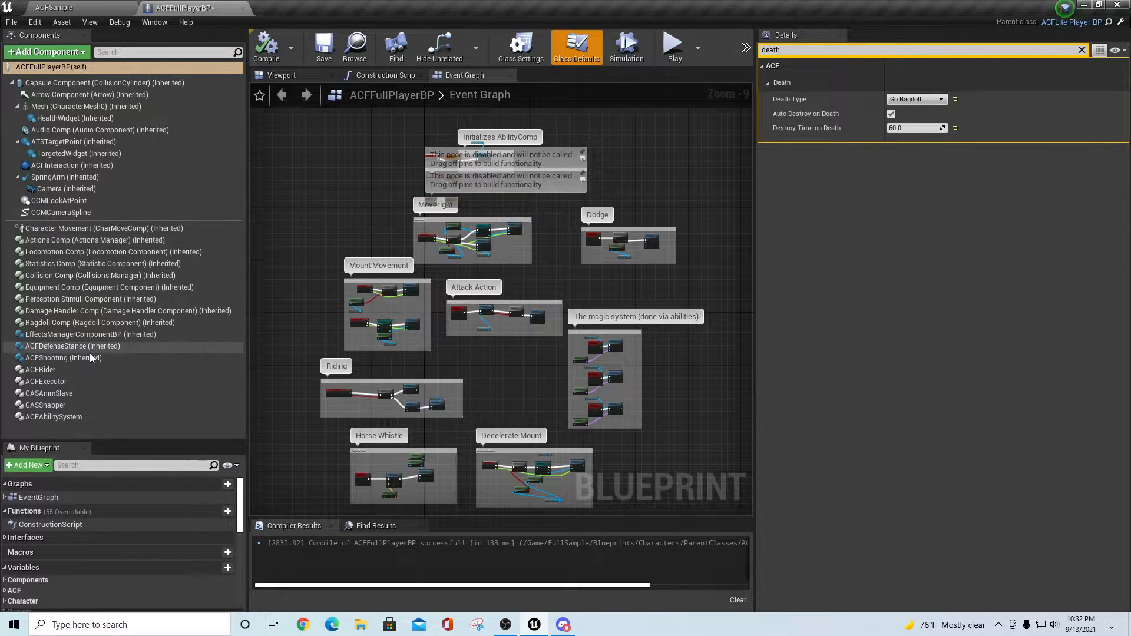
pyautogui.click(46, 253)
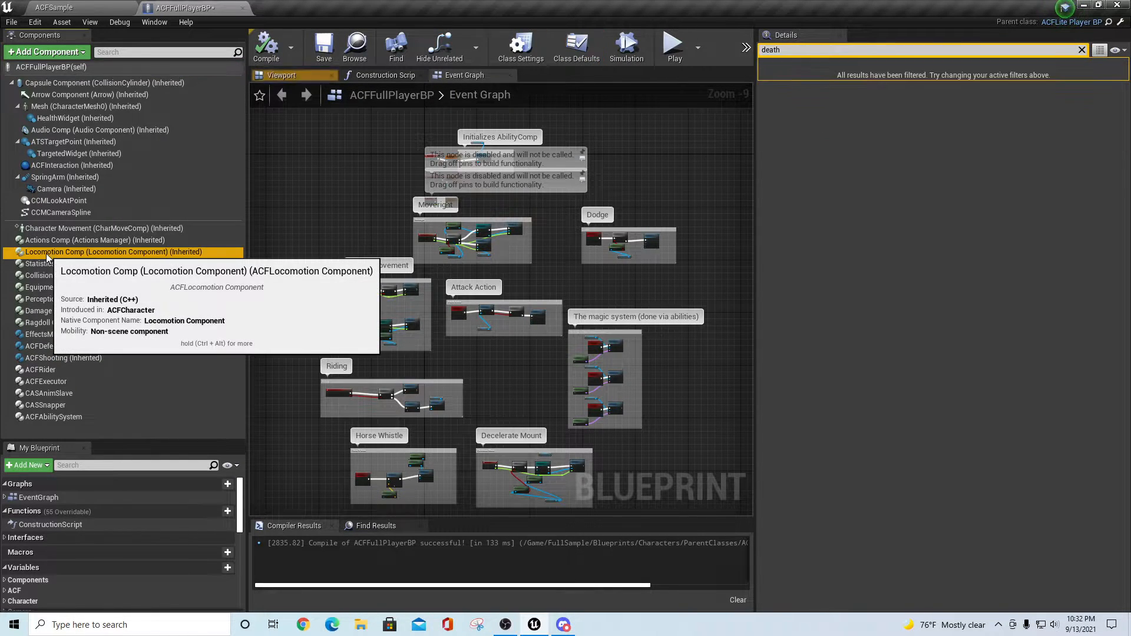
pyautogui.click(1081, 51)
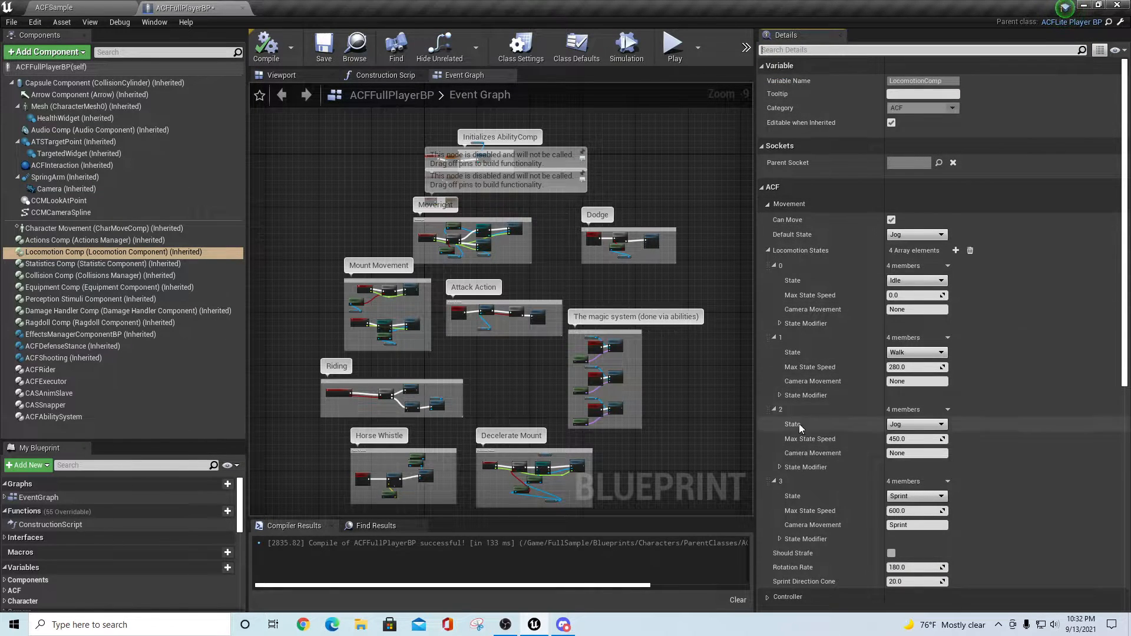
pyautogui.scroll(-6, 999, 459)
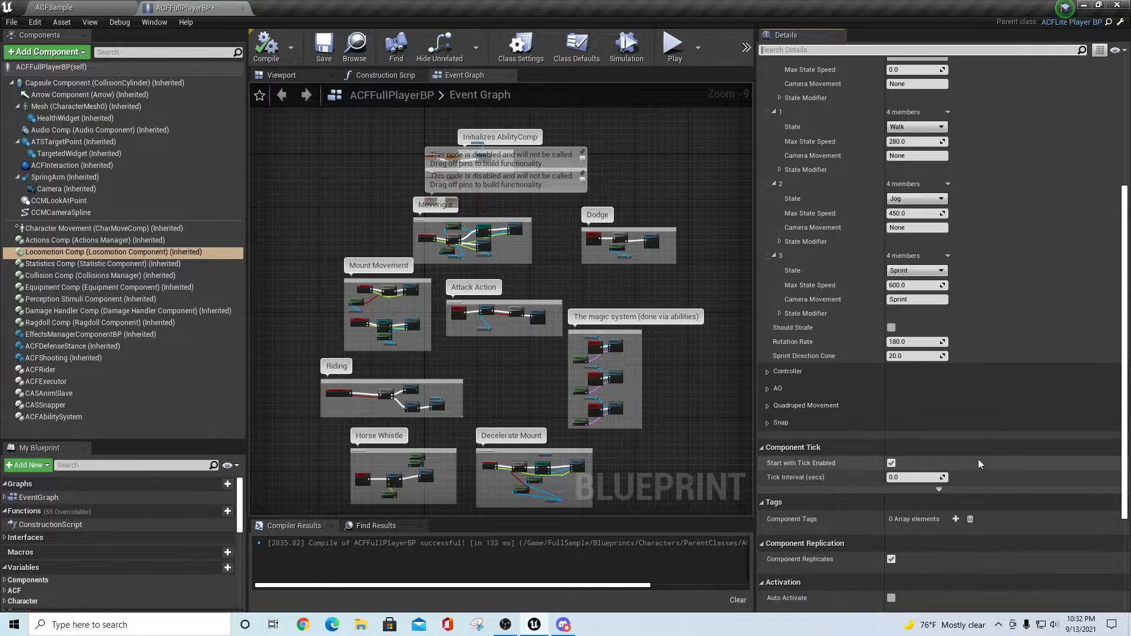
pyautogui.click(768, 371)
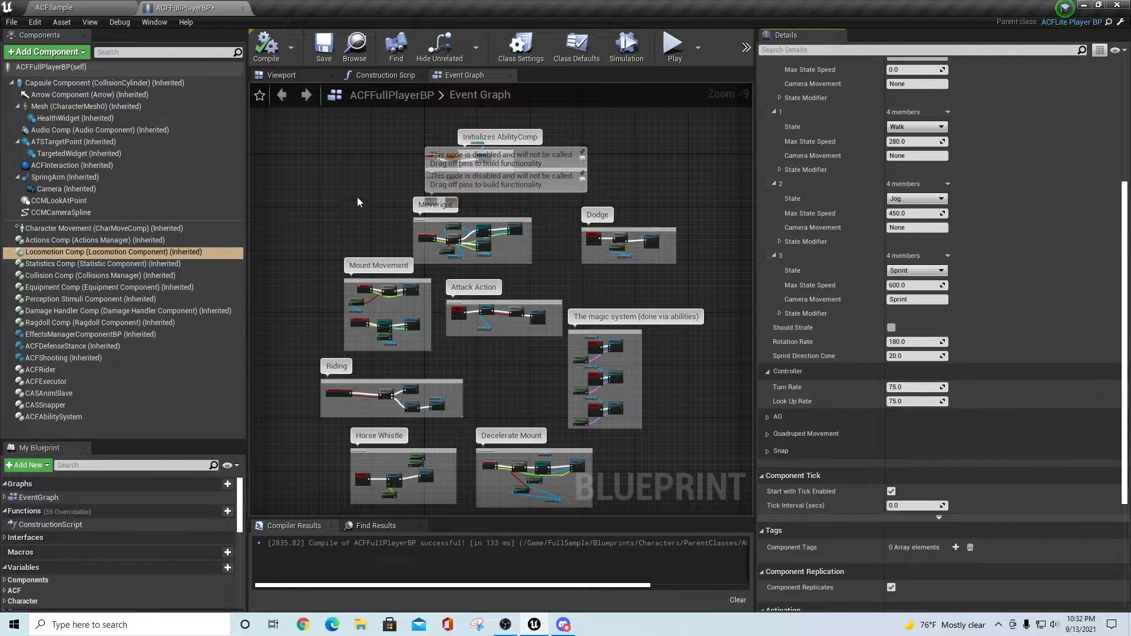
# Examine the Statistics Comp's default attributes, stamina and mana statistics, Leveling System and StatRegen settings
pyautogui.click(79, 263)
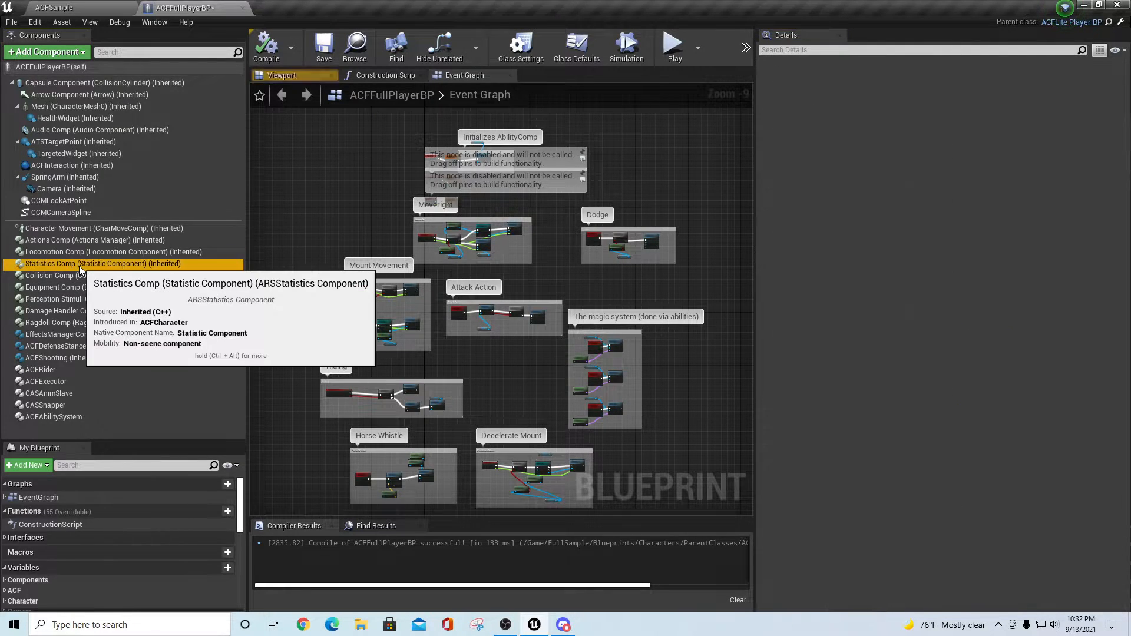
pyautogui.scroll(-5, 875, 319)
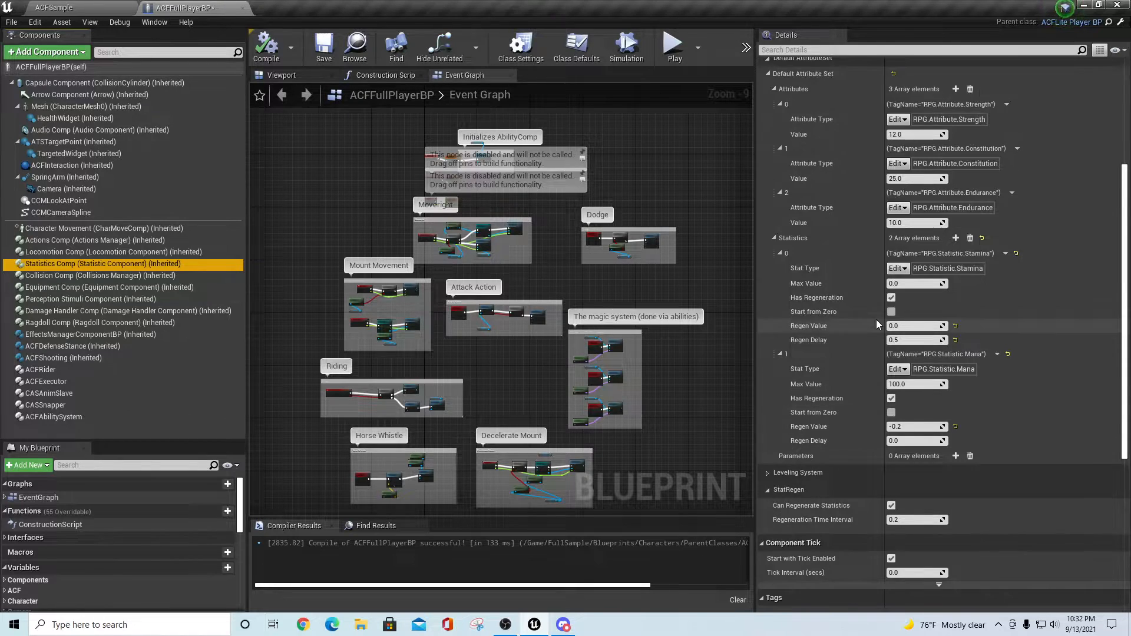
pyautogui.scroll(5, 875, 320)
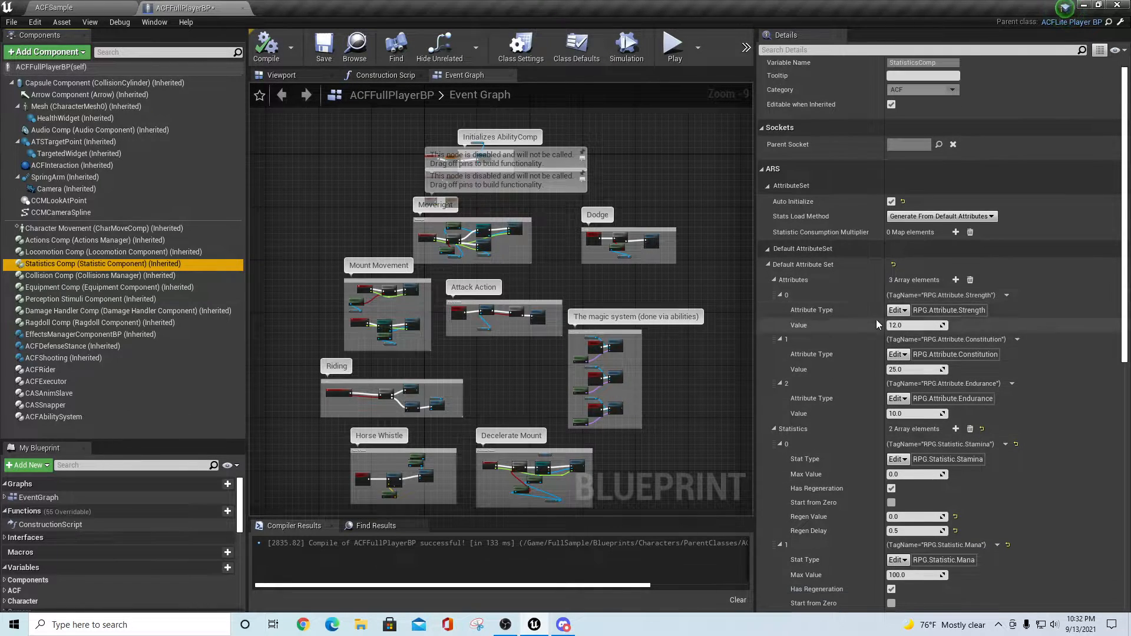
pyautogui.scroll(-3, 876, 320)
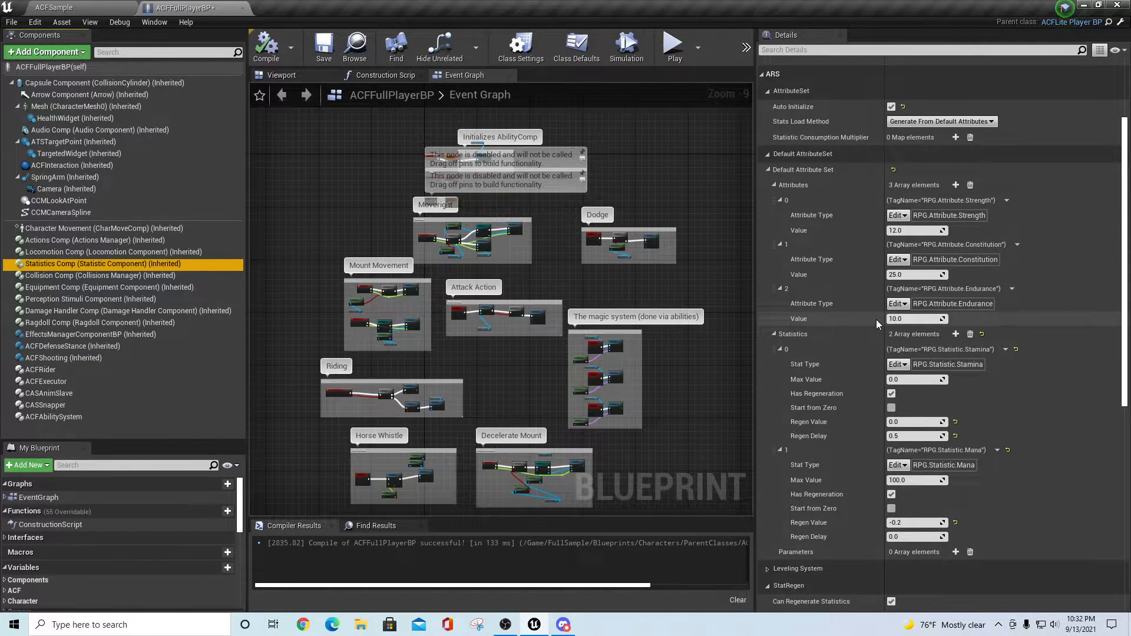
pyautogui.scroll(1, 875, 319)
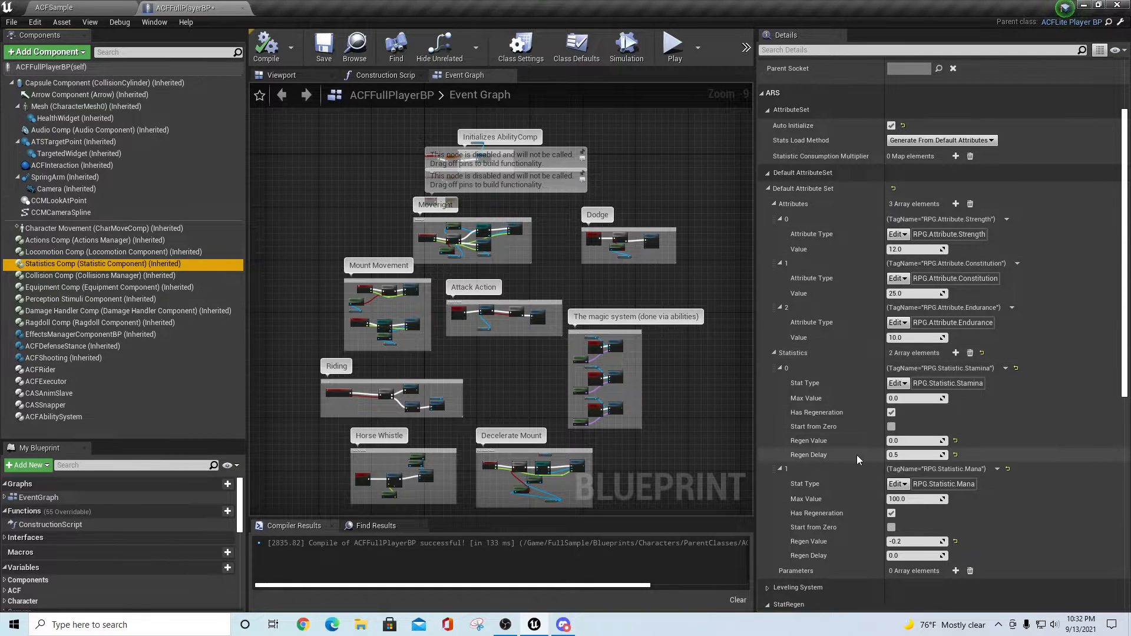
pyautogui.scroll(-2, 856, 455)
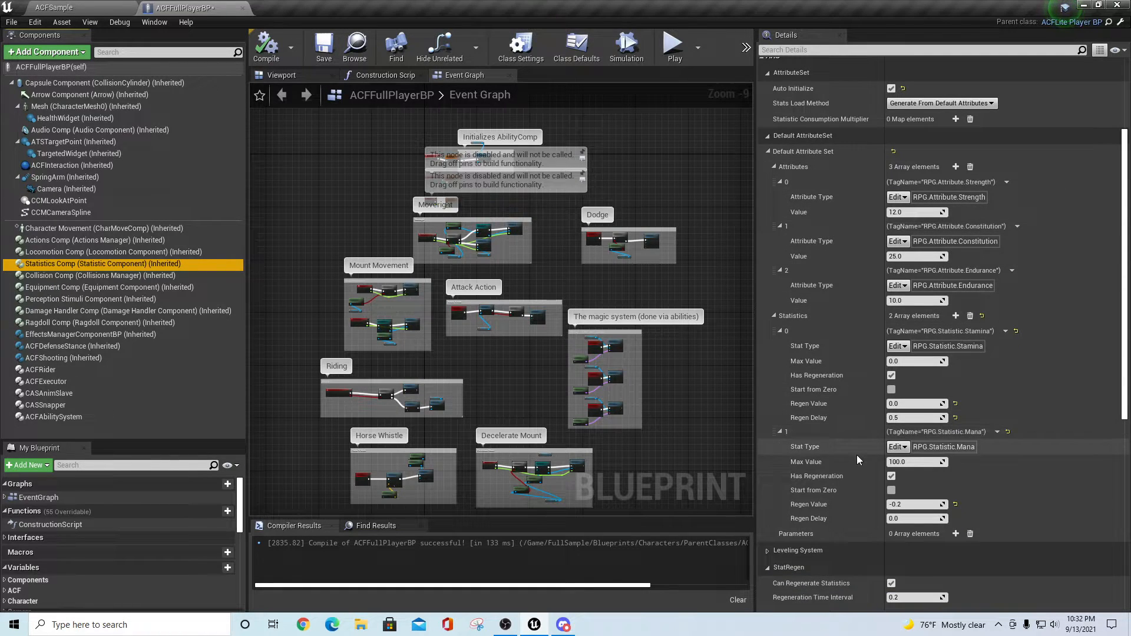
pyautogui.click(767, 550)
pyautogui.scroll(-5, 808, 464)
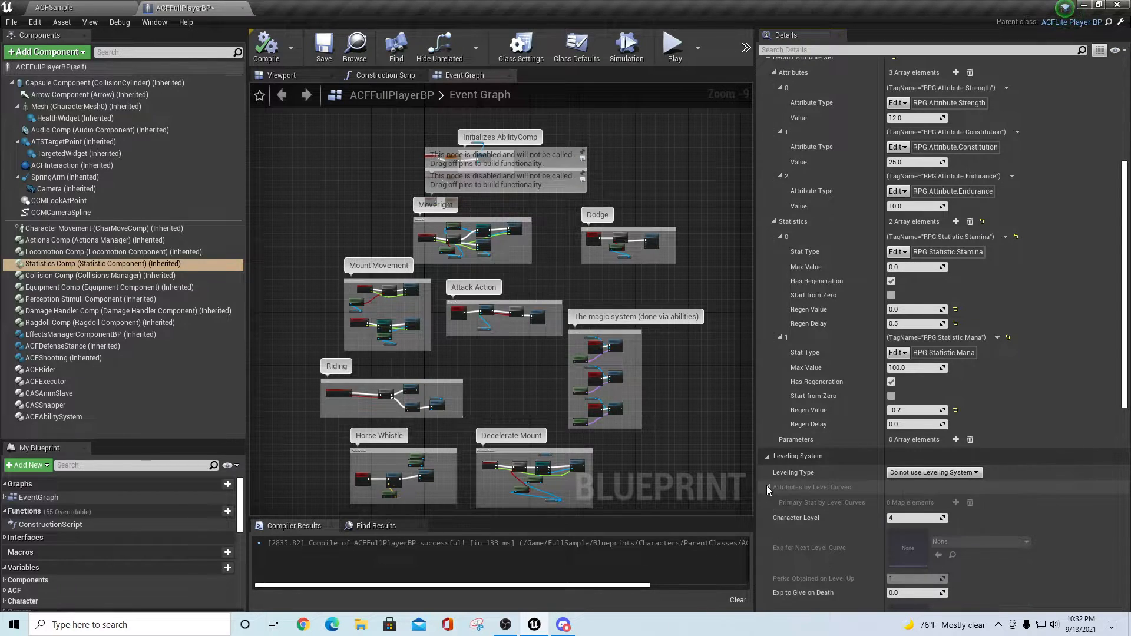
pyautogui.scroll(-9, 836, 433)
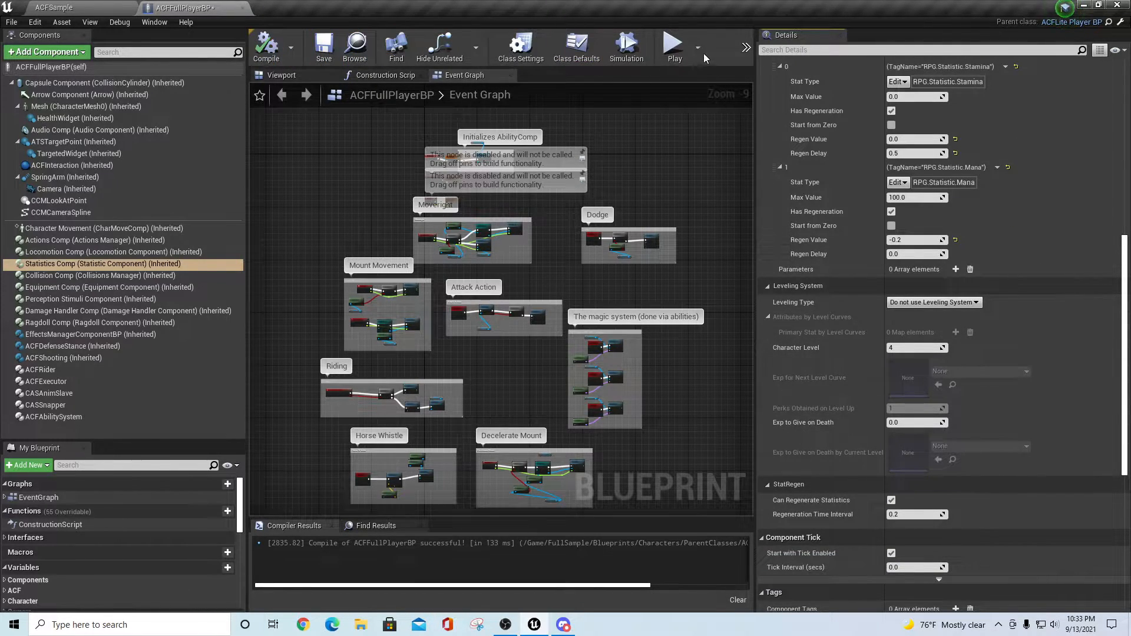
# Run the game in a preview window from the blueprint editor, stop it, and launch it again to try the player
pyautogui.click(674, 46)
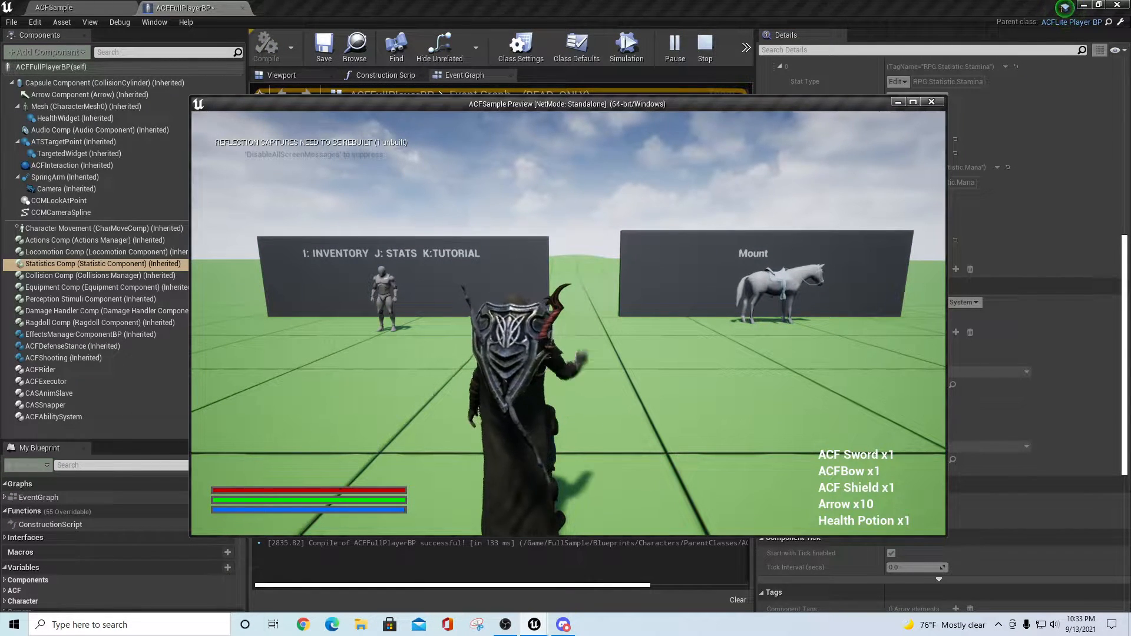
pyautogui.press('Escape')
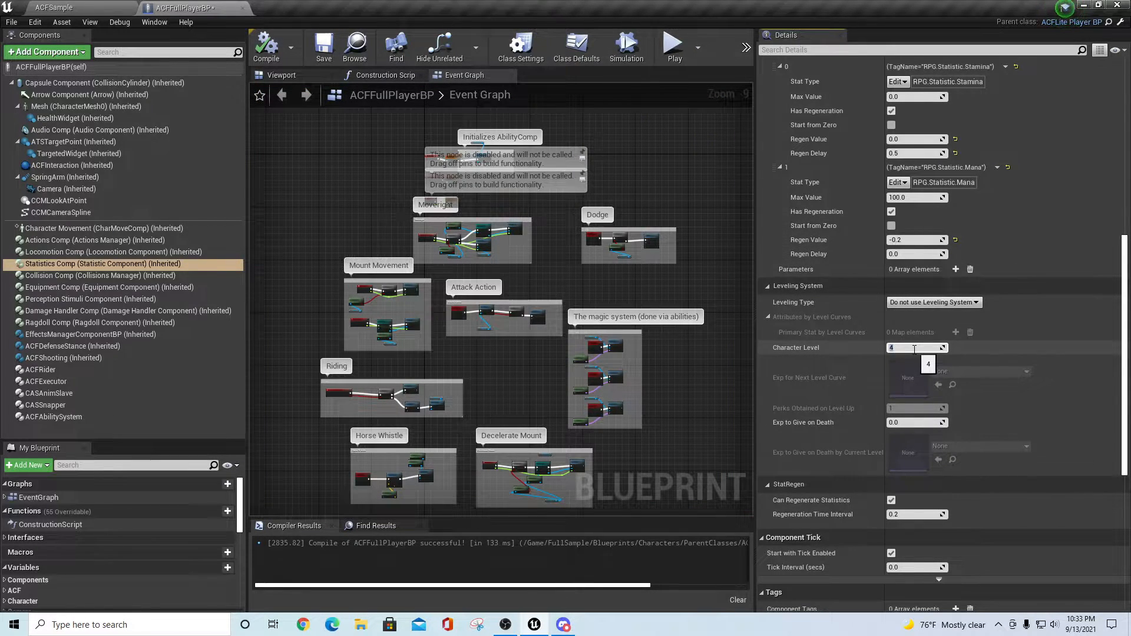
pyautogui.click(673, 46)
pyautogui.press('F11')
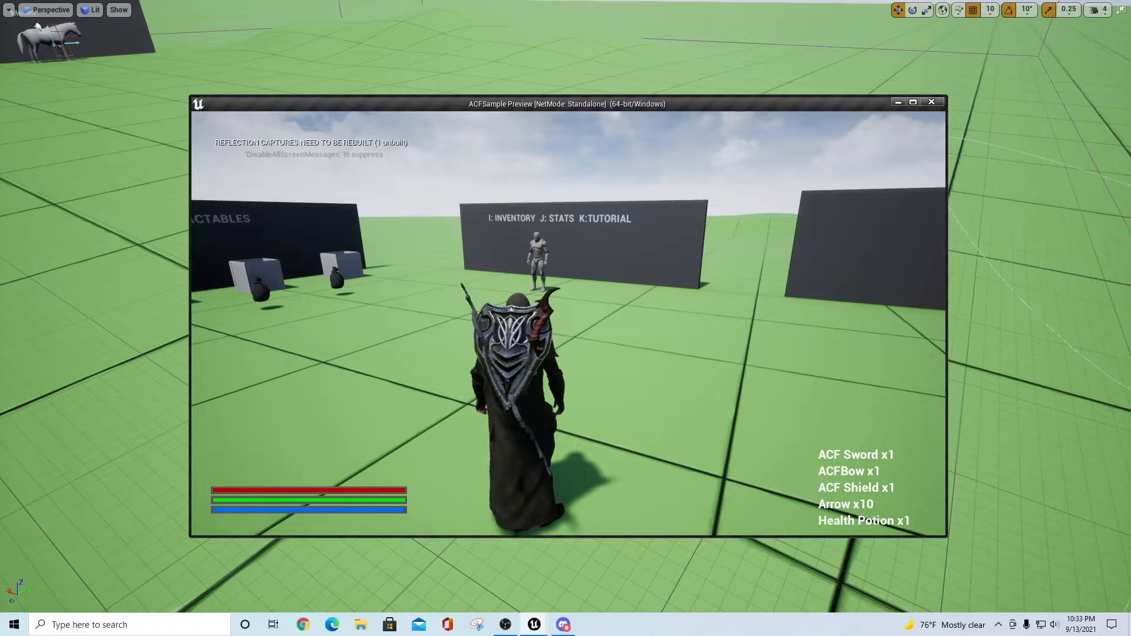
pyautogui.press('F11')
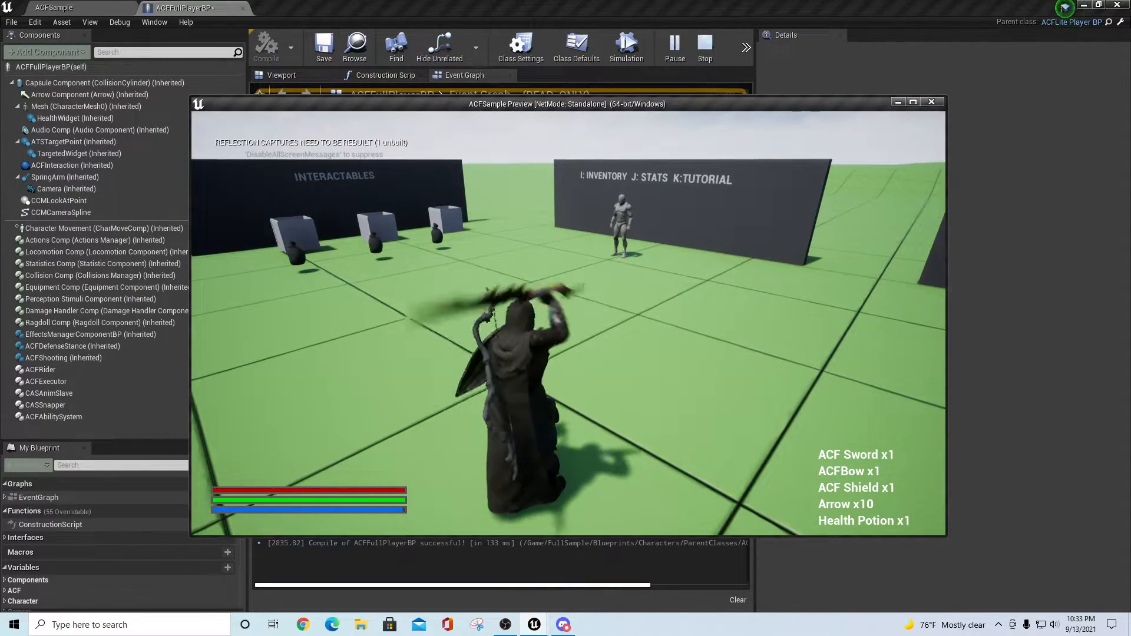
# Run the player to the Enemies & Groups test area in the preview, fight until the player dies, and stop the preview
pyautogui.press('w')
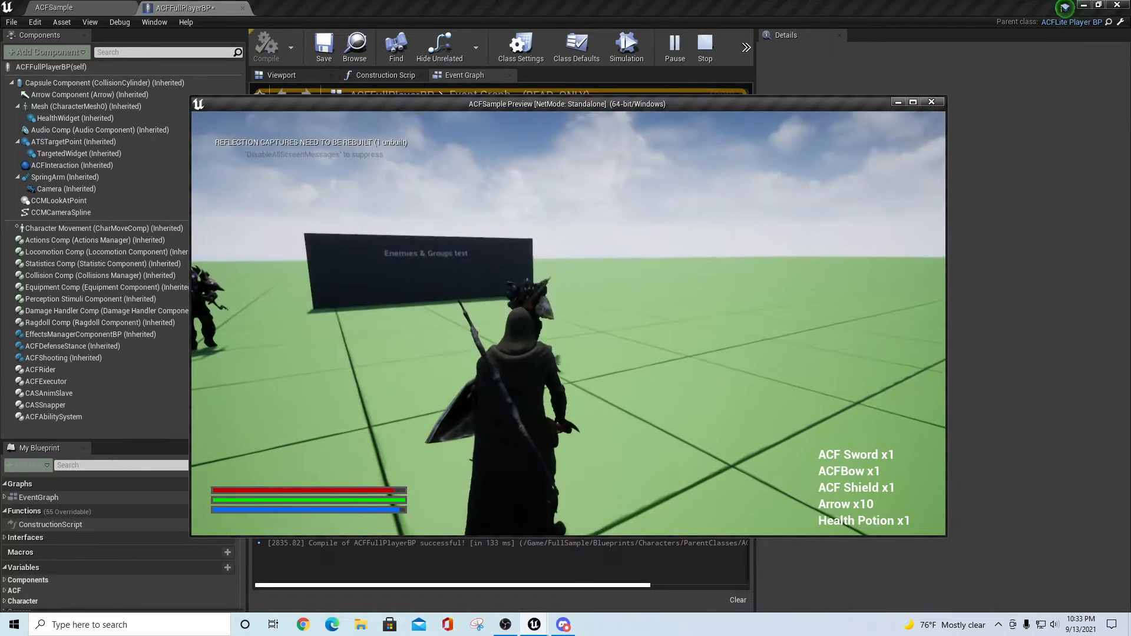
pyautogui.press('w')
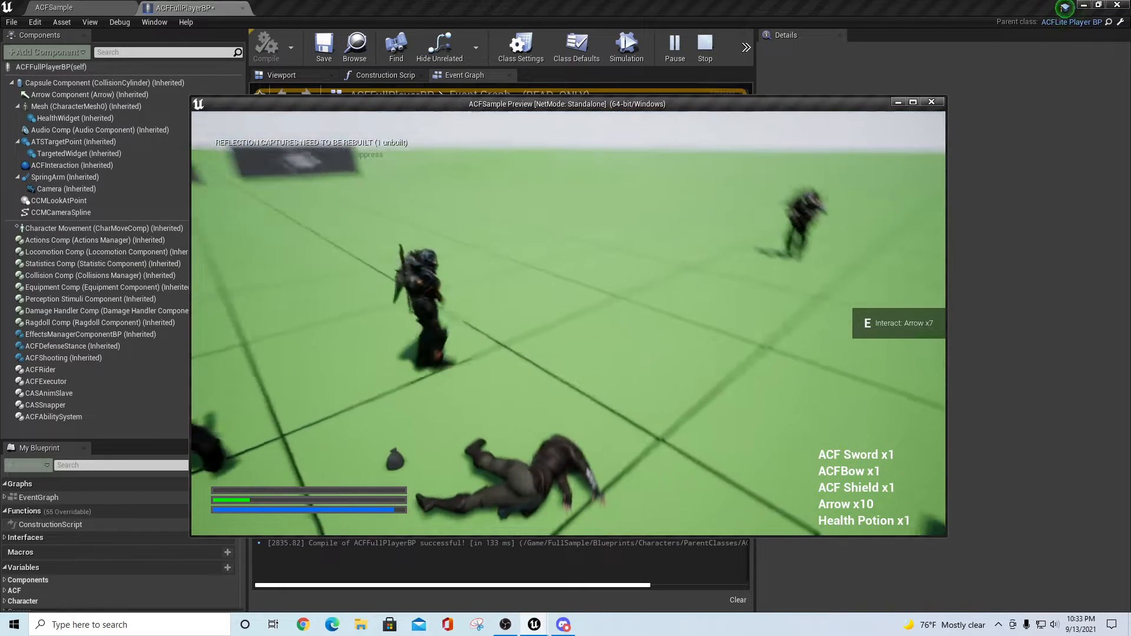
pyautogui.press('Escape')
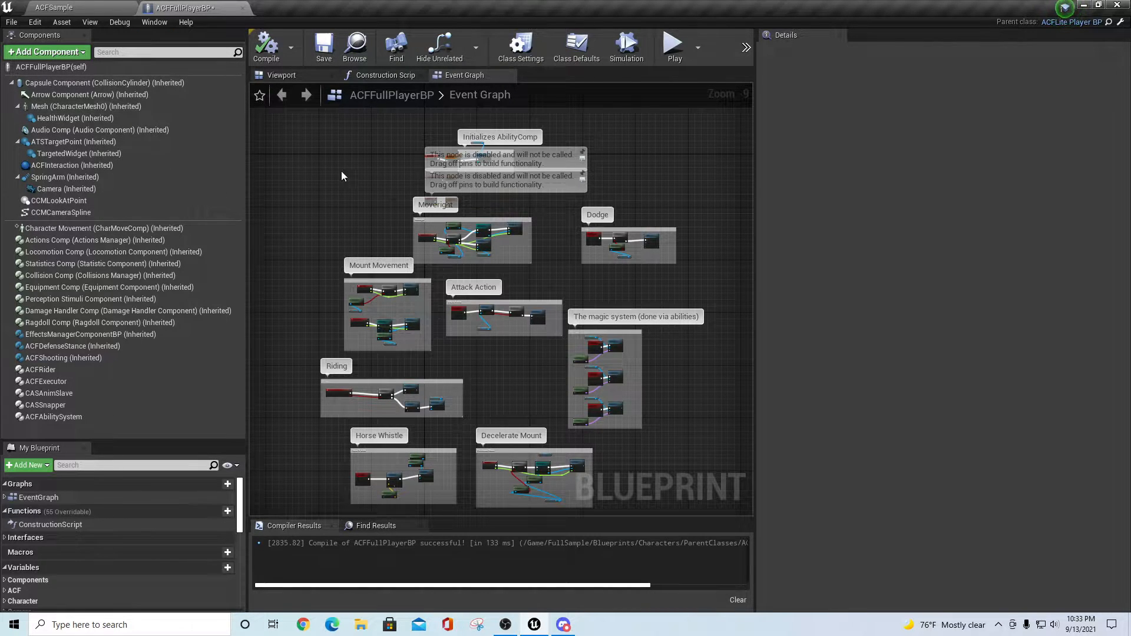
# Select the Statistics Comp and examine its mana statistic, Leveling System and StatRegen settings
pyautogui.click(55, 264)
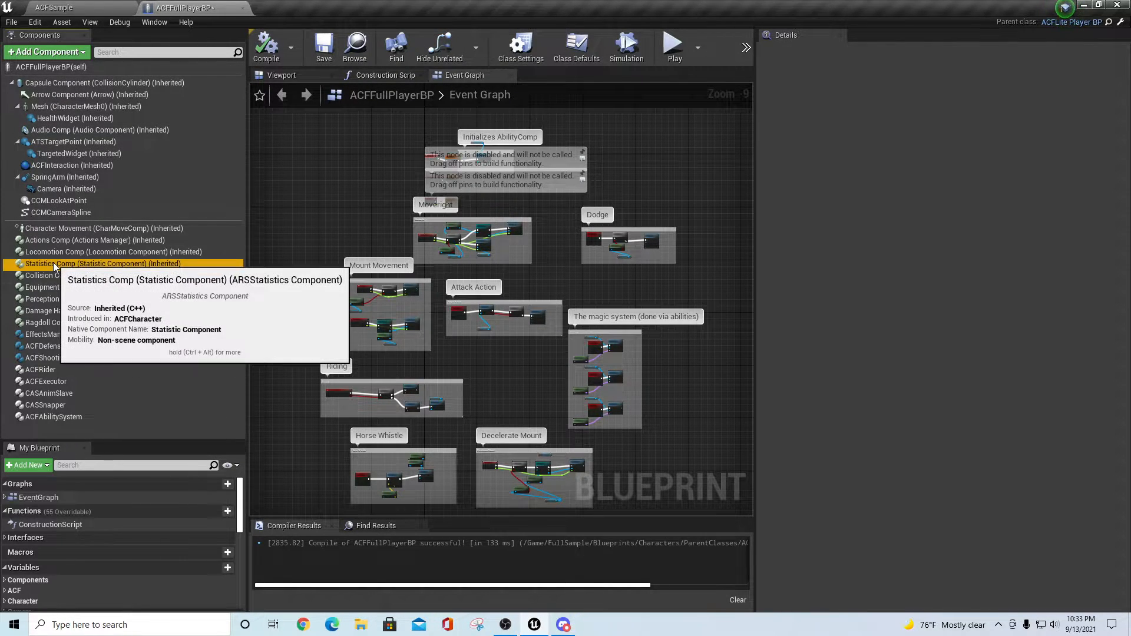
pyautogui.scroll(-3, 856, 391)
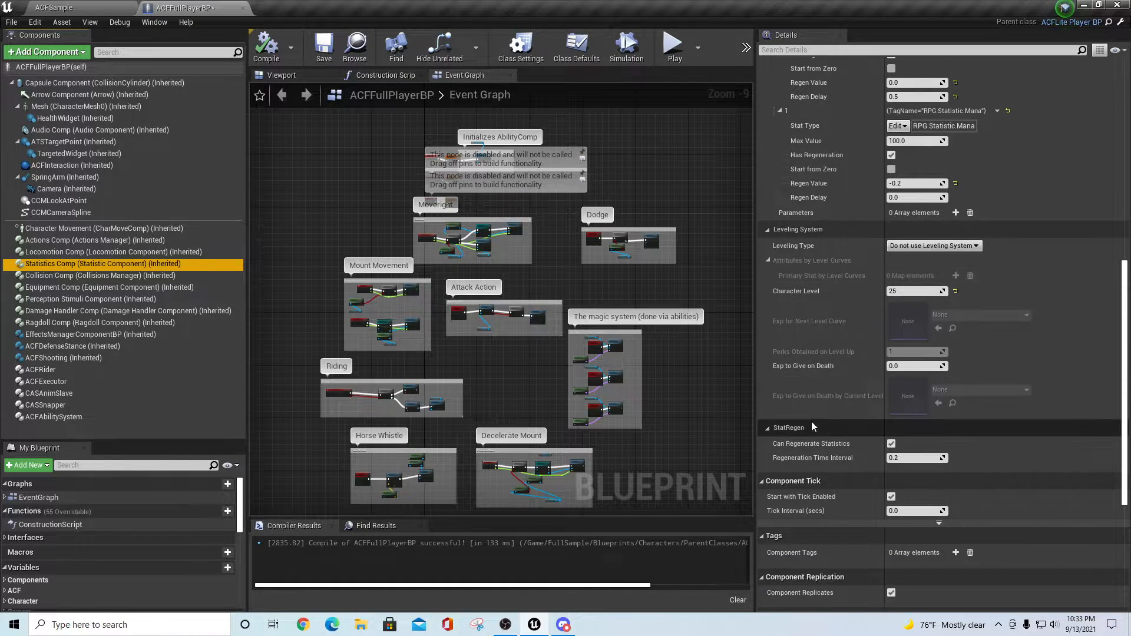
pyautogui.click(953, 247)
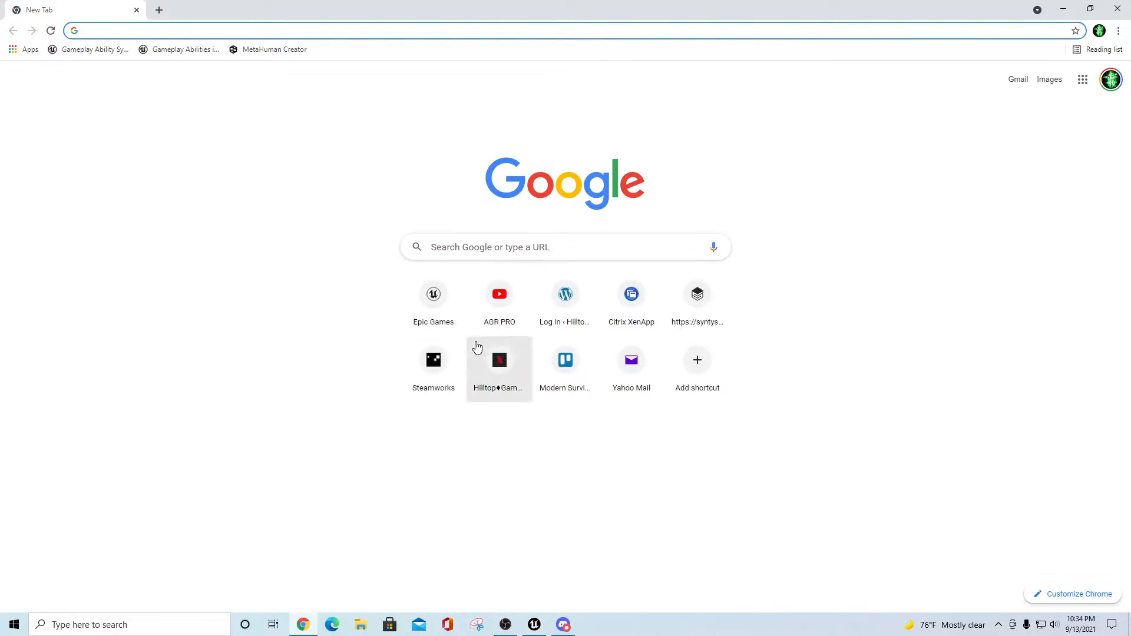
# In Chrome, open the "ACF - Unofficial Guide" playlist from your own YouTube channel's playlists, look over its videos, and close the browser
pyautogui.click(499, 298)
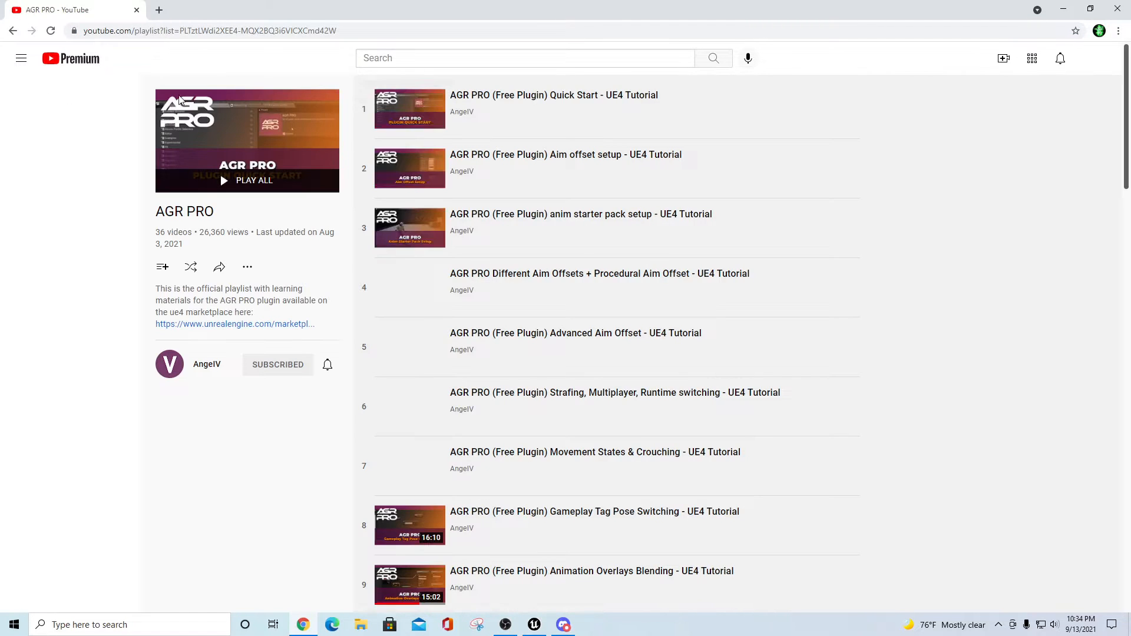
pyautogui.click(1094, 58)
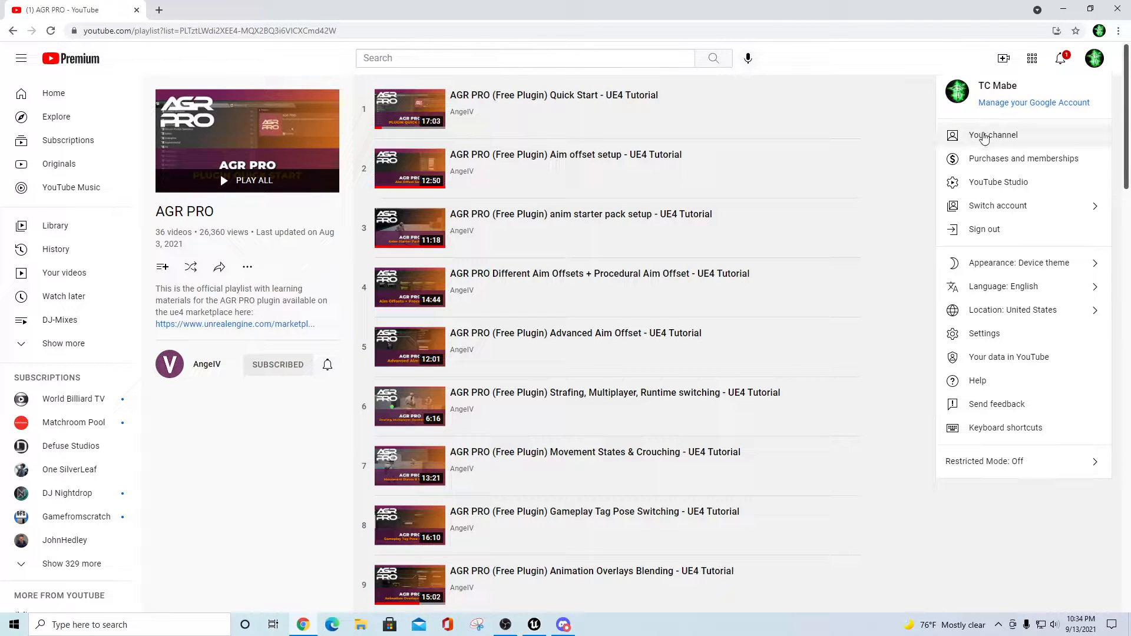
pyautogui.click(980, 135)
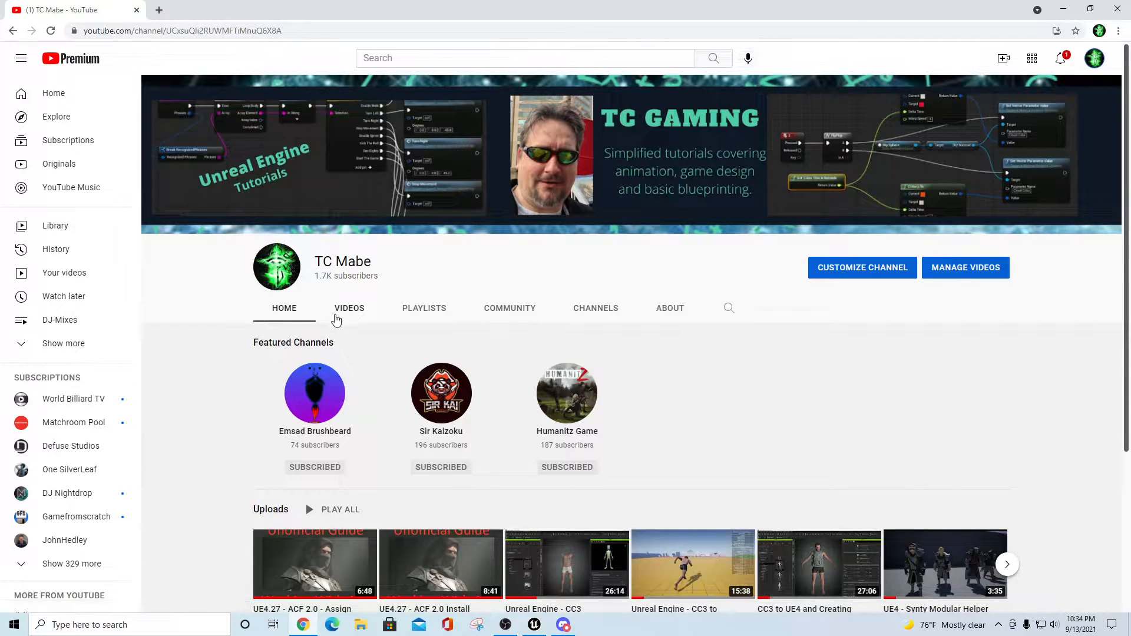
pyautogui.click(405, 309)
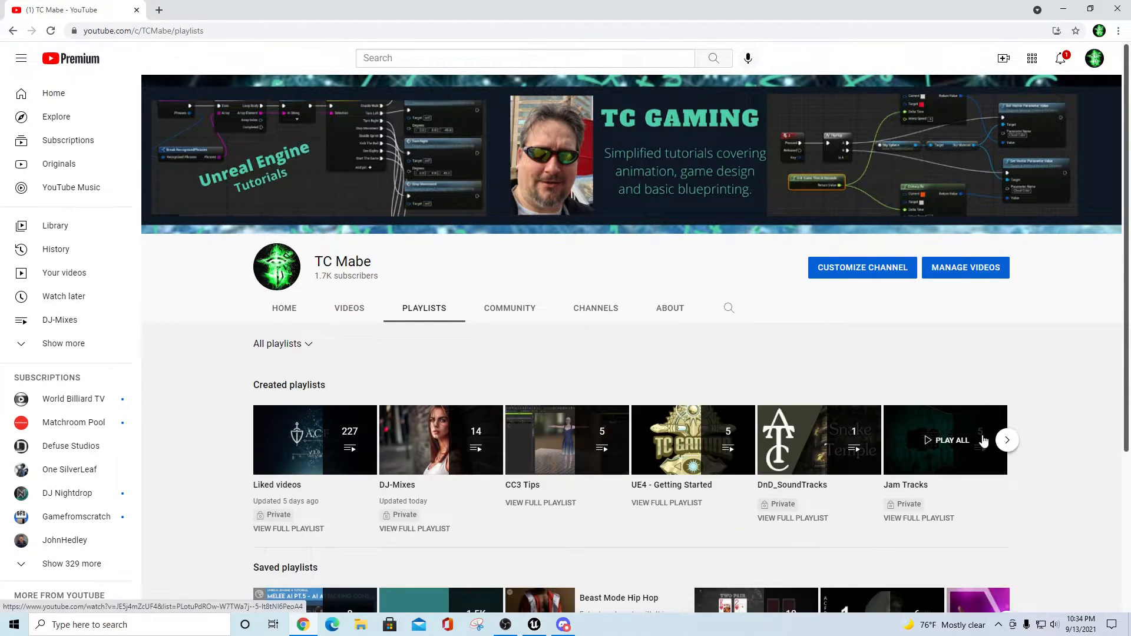
pyautogui.click(1008, 449)
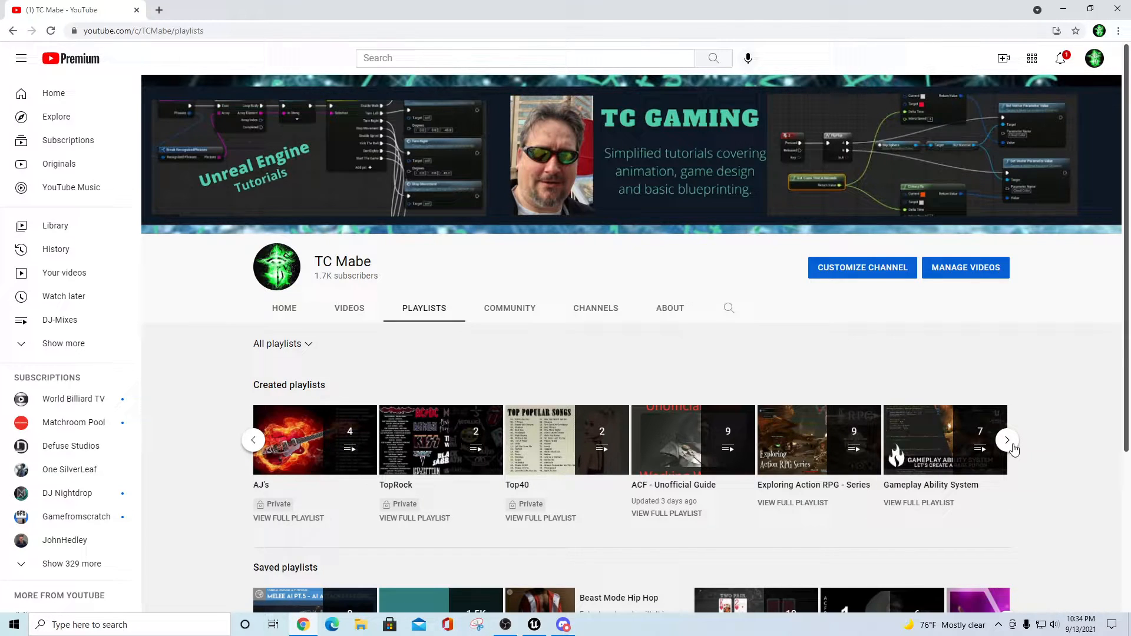
pyautogui.click(663, 514)
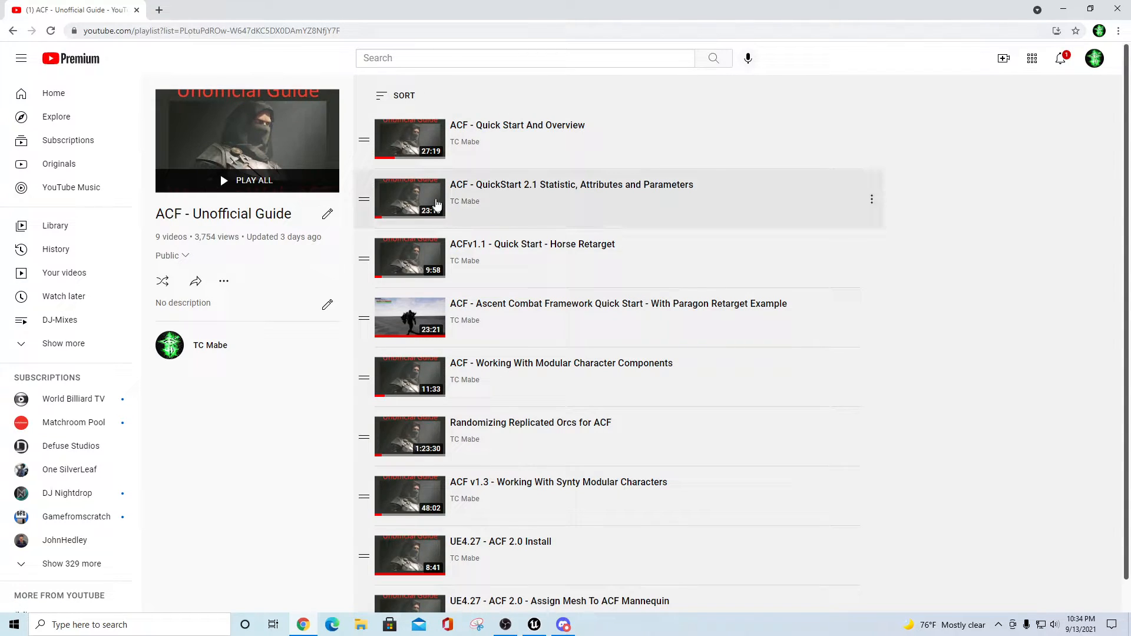
pyautogui.click(136, 11)
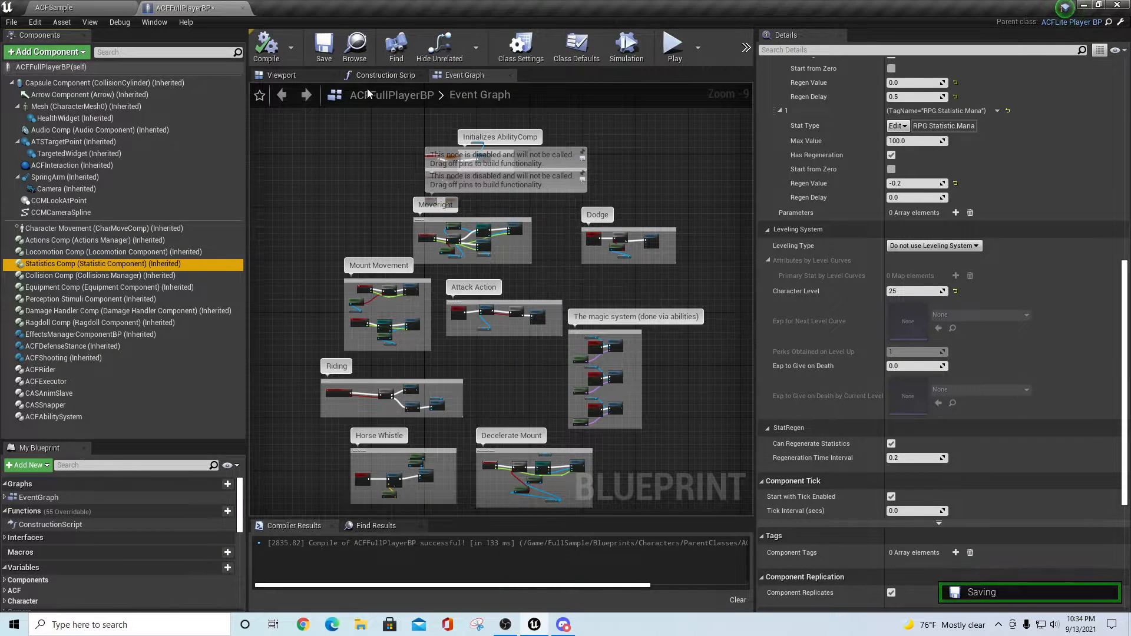
# Examine the Ascent Combat Framework and Ascent RPG System pages in the project settings, and close the settings
pyautogui.click(68, 11)
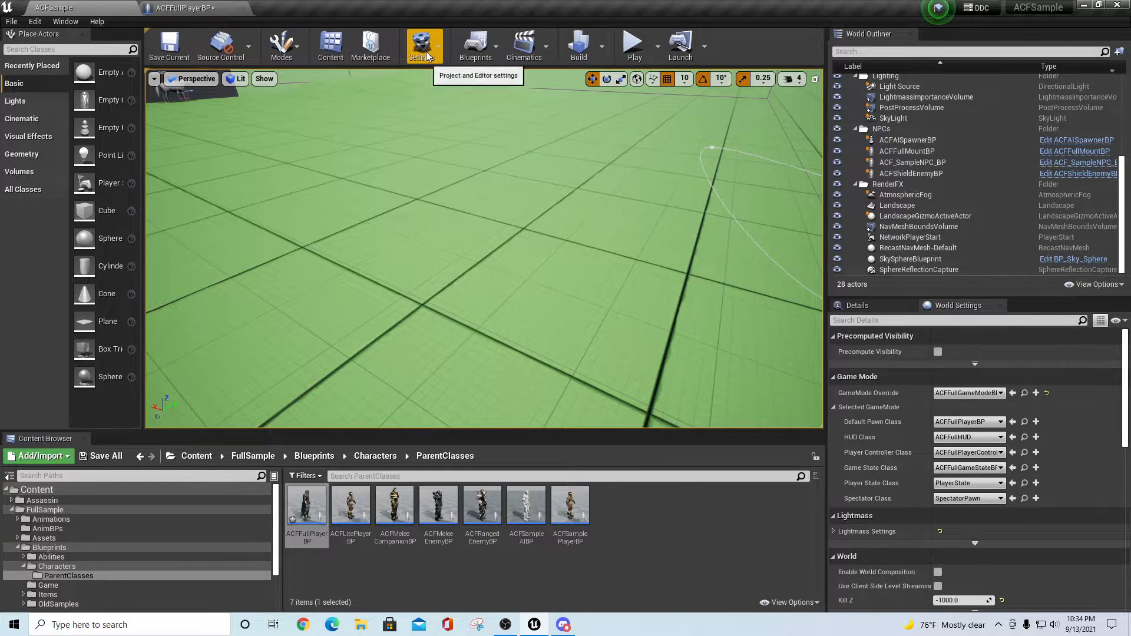
pyautogui.click(425, 47)
pyautogui.click(463, 95)
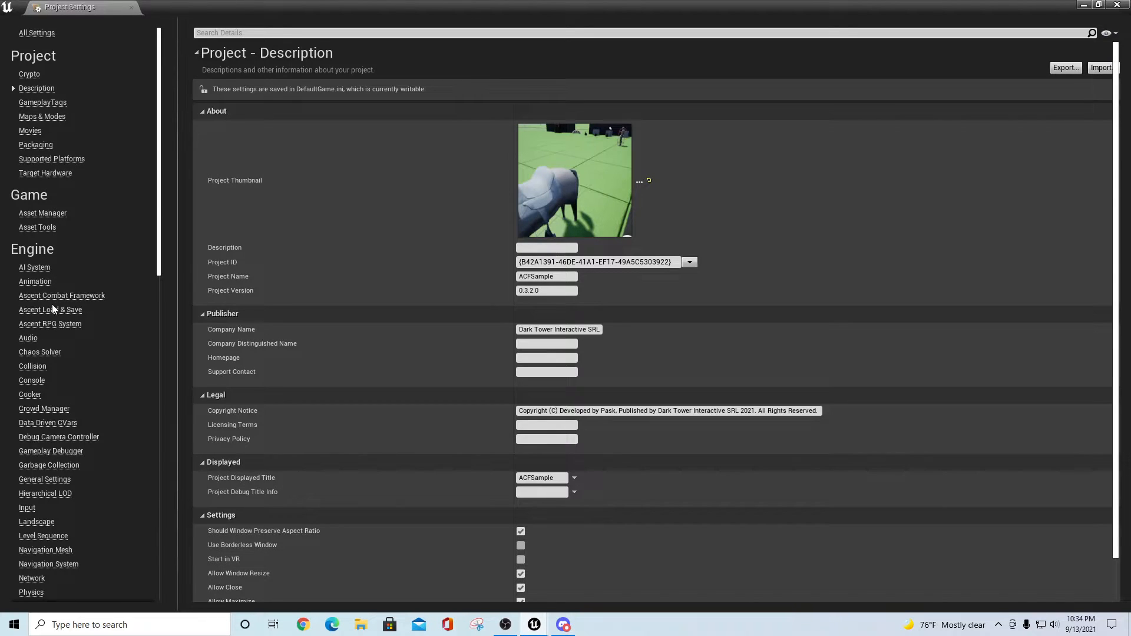
pyautogui.click(65, 296)
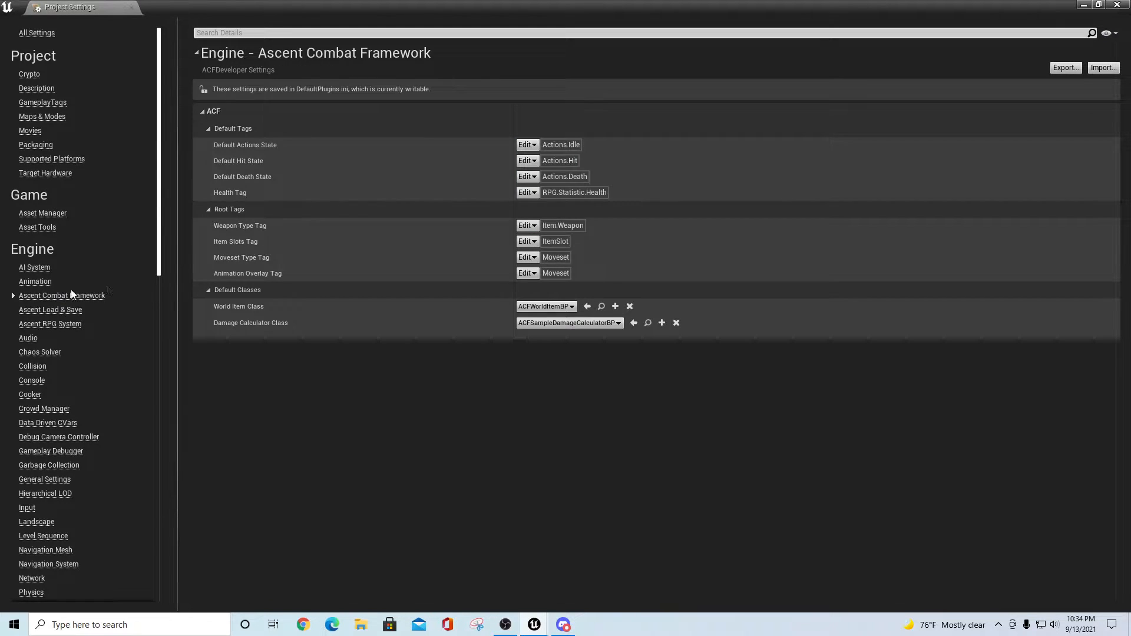
pyautogui.click(50, 324)
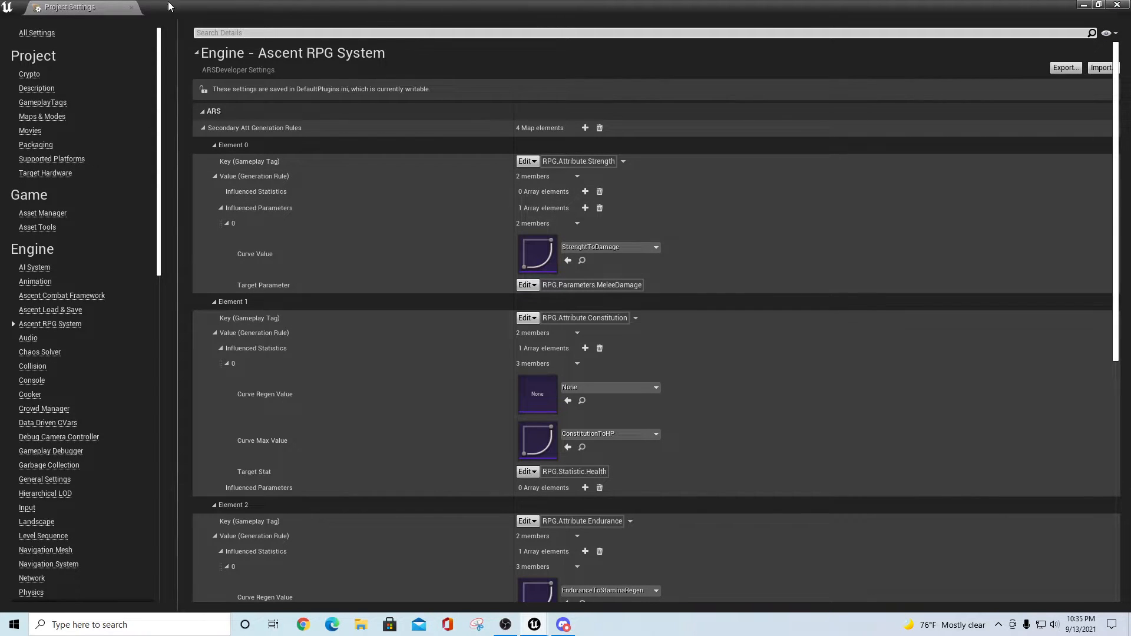
pyautogui.click(133, 9)
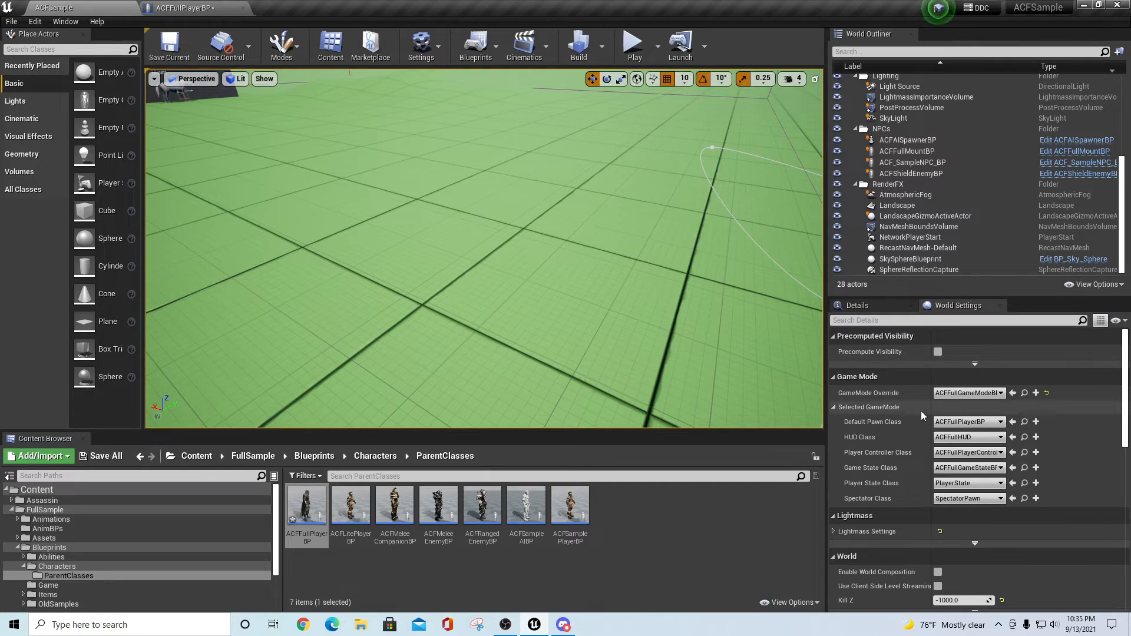
# In ACFFullPlayerBP's Statistics Comp, set Strength to 150, Constitution to 100 and Endurance to 100, and compile the blueprint
pyautogui.doubleClick(301, 521)
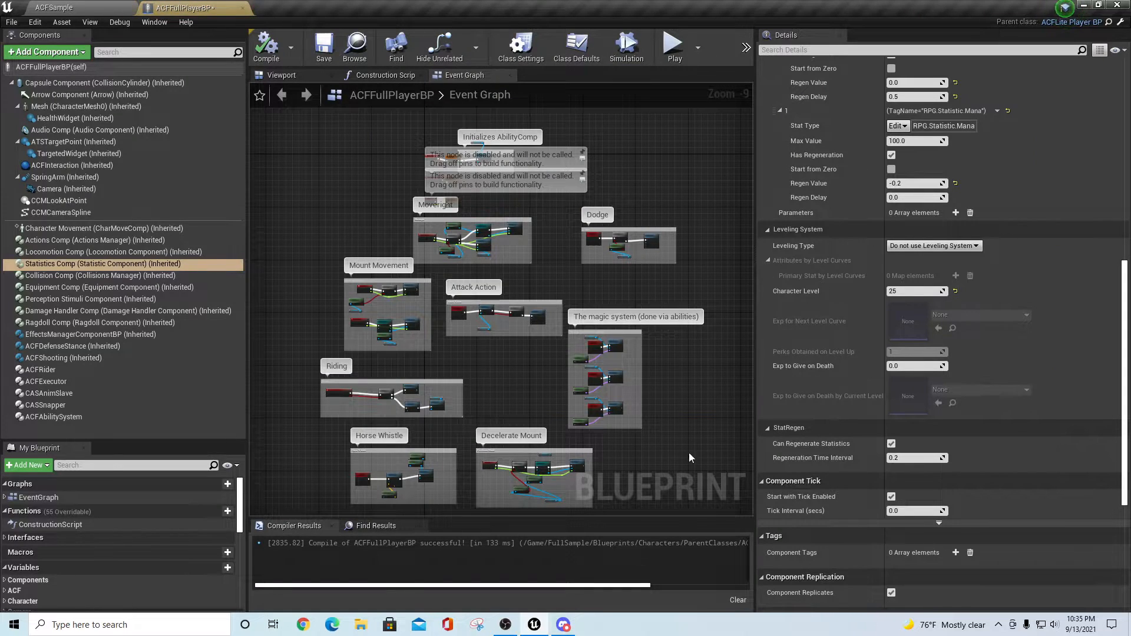
pyautogui.scroll(1, 1006, 242)
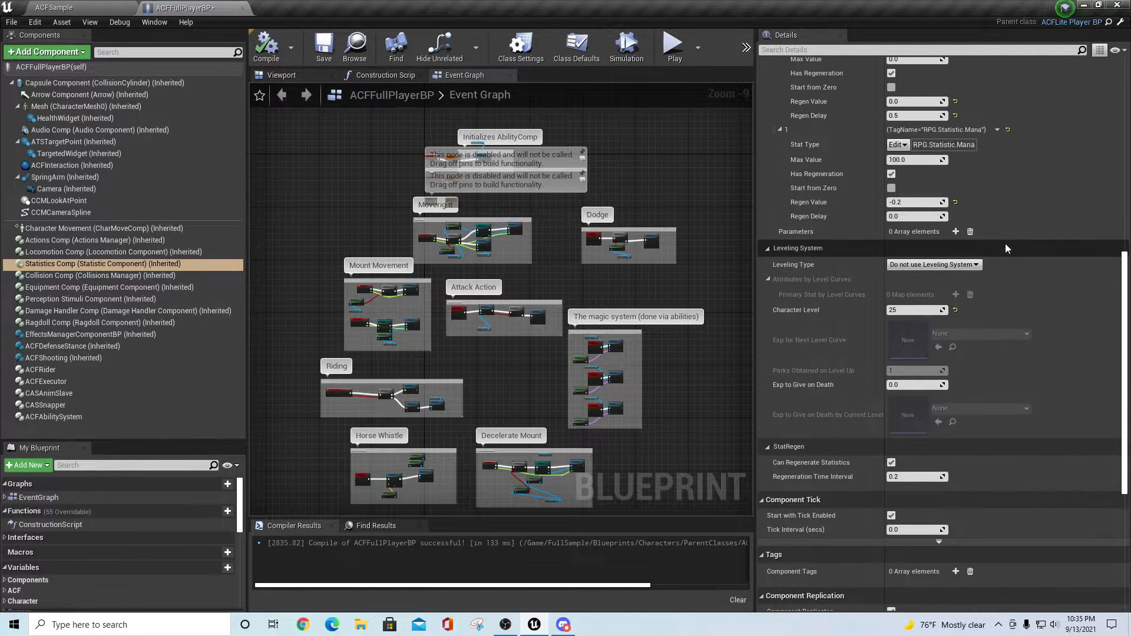
pyautogui.click(767, 278)
pyautogui.scroll(10, 996, 296)
pyautogui.scroll(5, 996, 296)
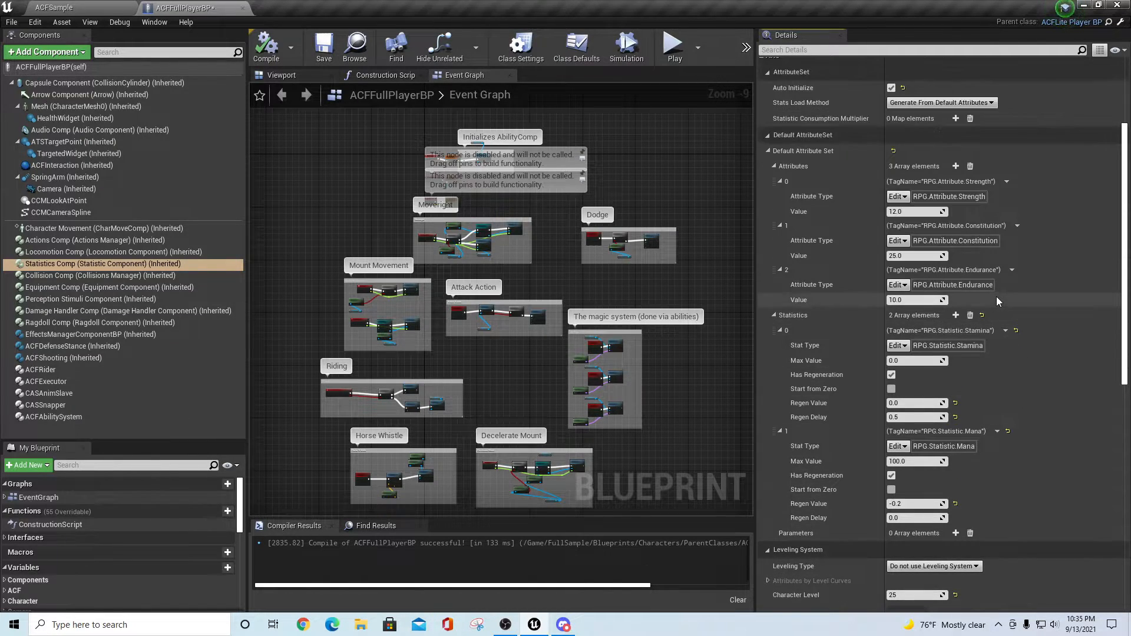
pyautogui.click(912, 213)
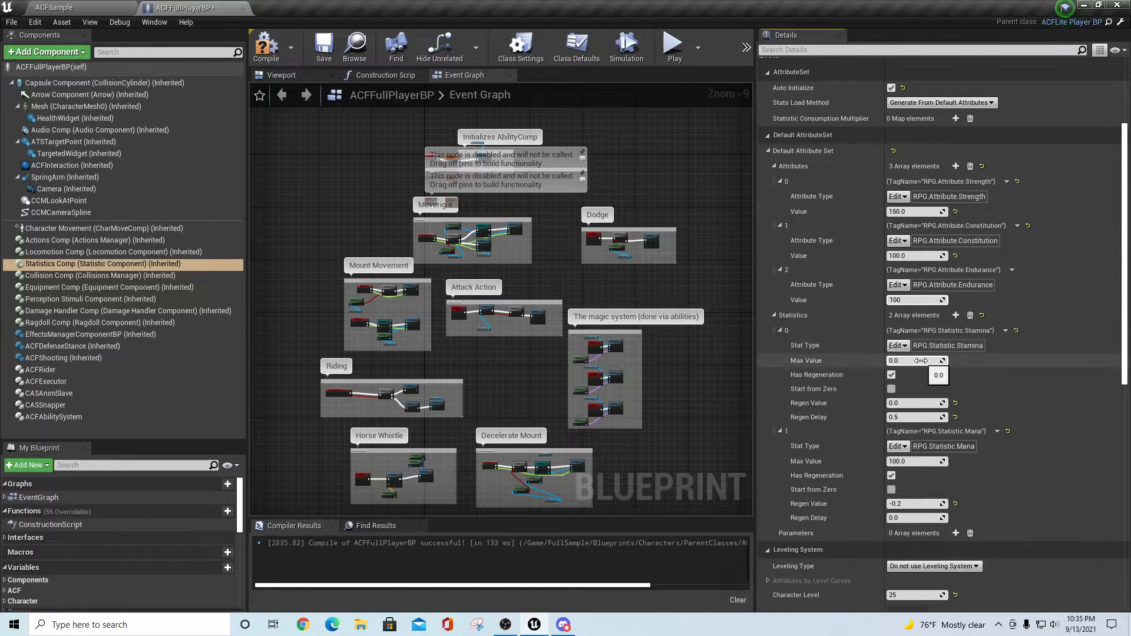
pyautogui.click(275, 56)
# Play the ACFSample level and run the player to the first enemy near the Enemies & Groups test wall
pyautogui.click(63, 5)
pyautogui.click(631, 50)
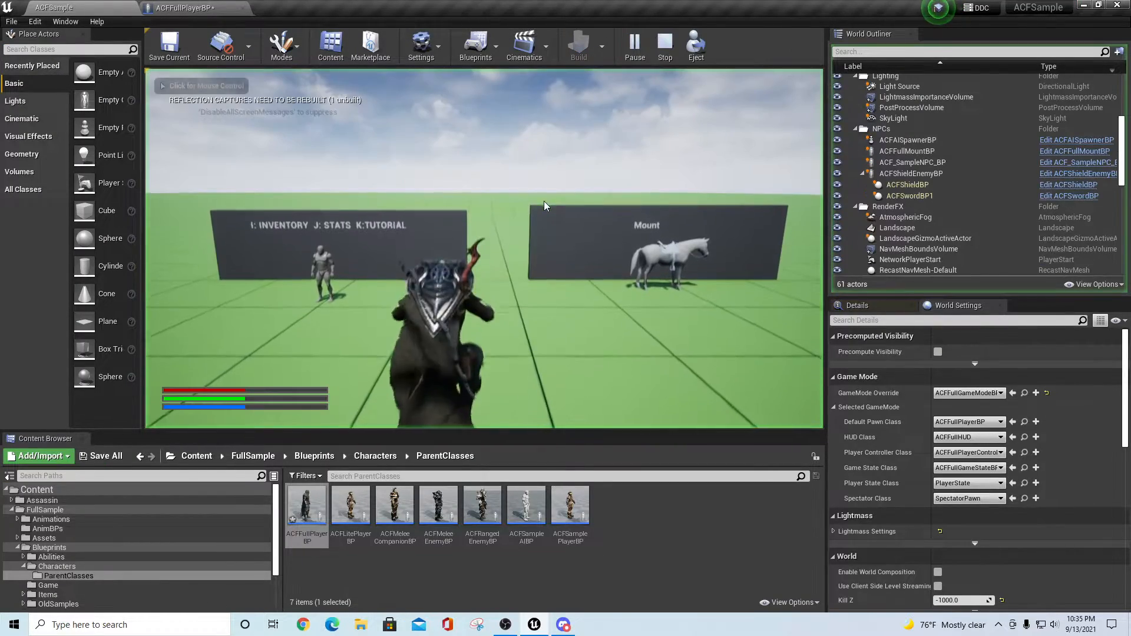
pyautogui.click(544, 206)
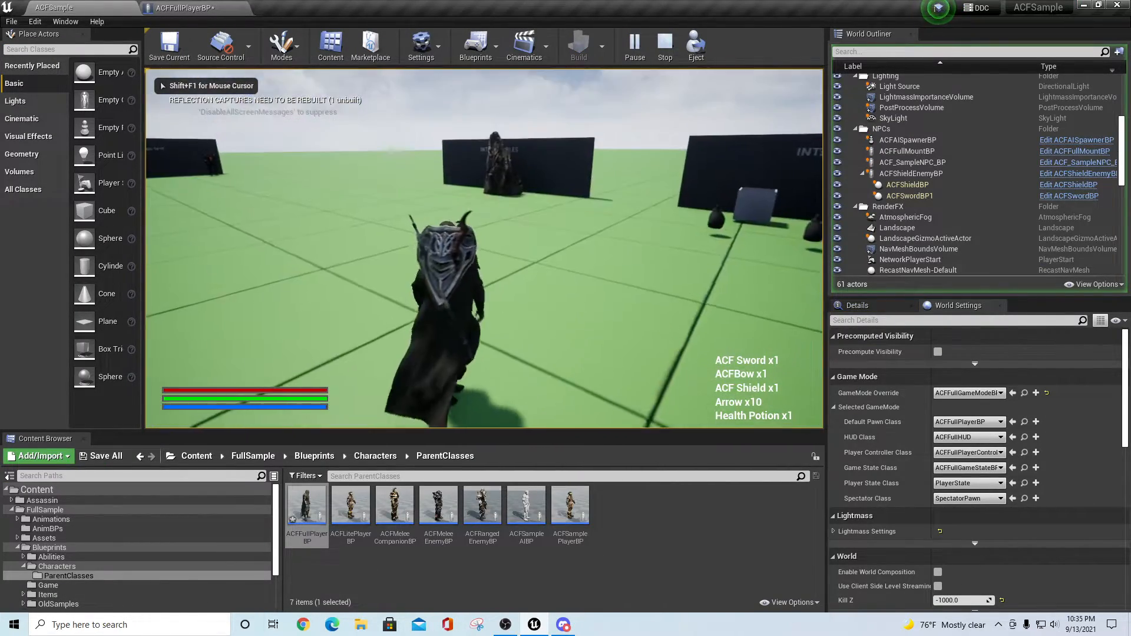
pyautogui.press('w')
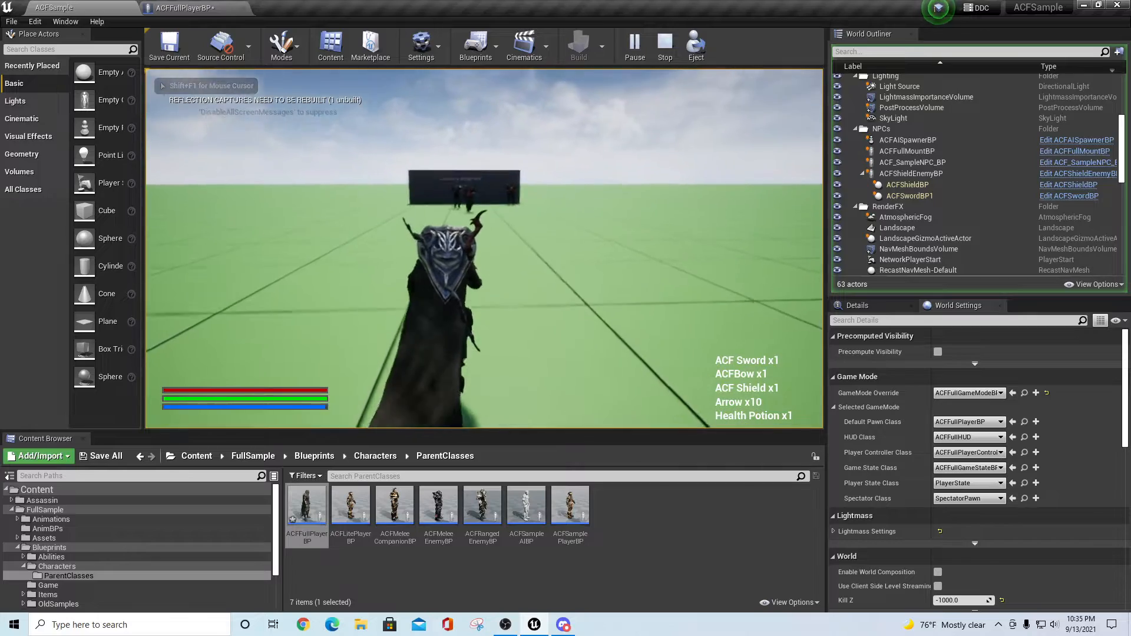
pyautogui.press('w')
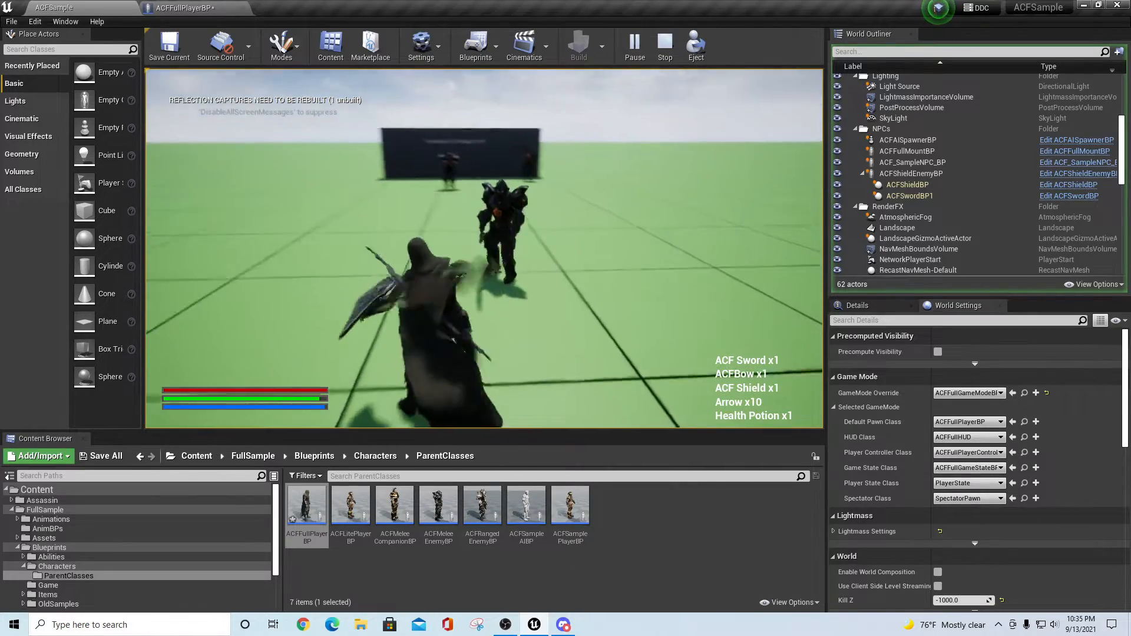
# Attack the approaching enemy repeatedly with the player's melee weapon until it dies
pyautogui.click(544, 206)
pyautogui.click(544, 206)
pyautogui.click(544, 205)
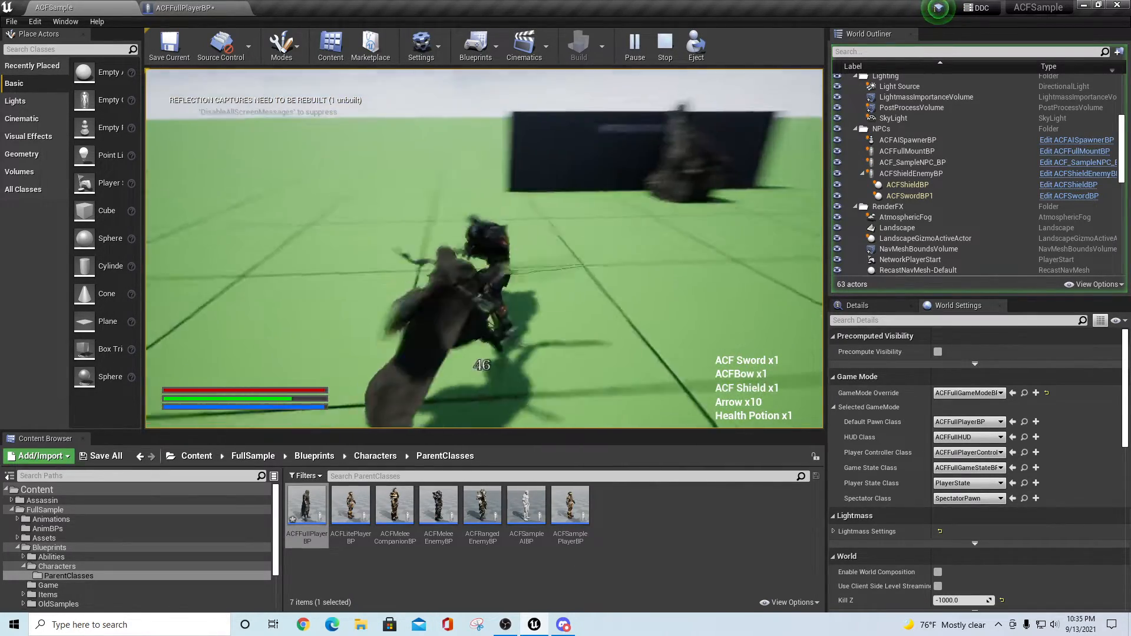
pyautogui.click(544, 206)
pyautogui.click(544, 205)
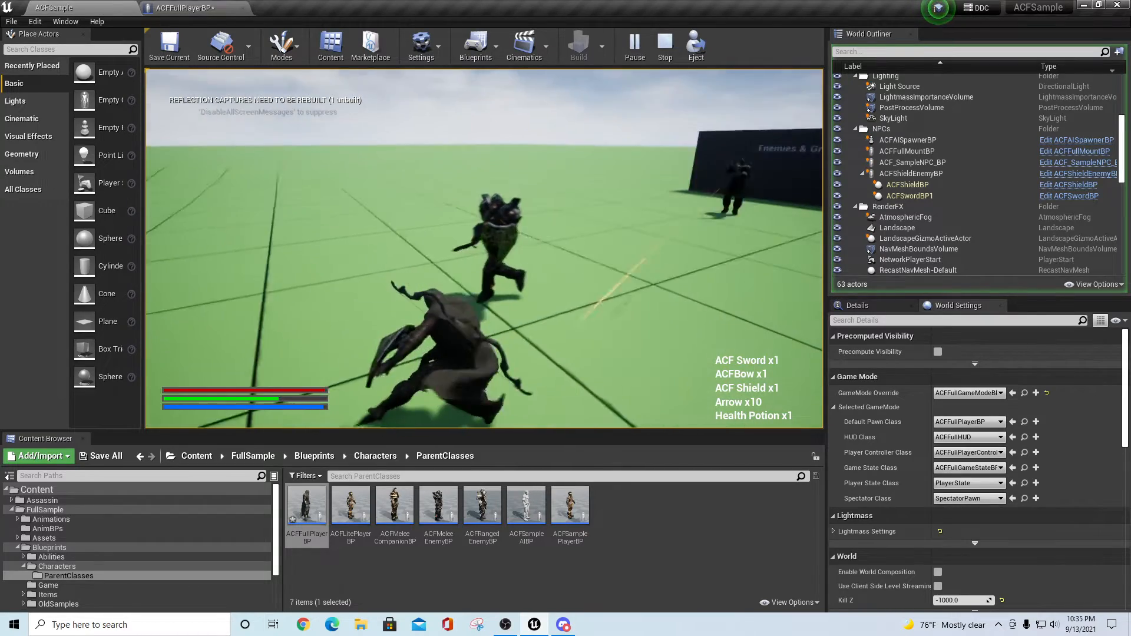
pyautogui.click(483, 248)
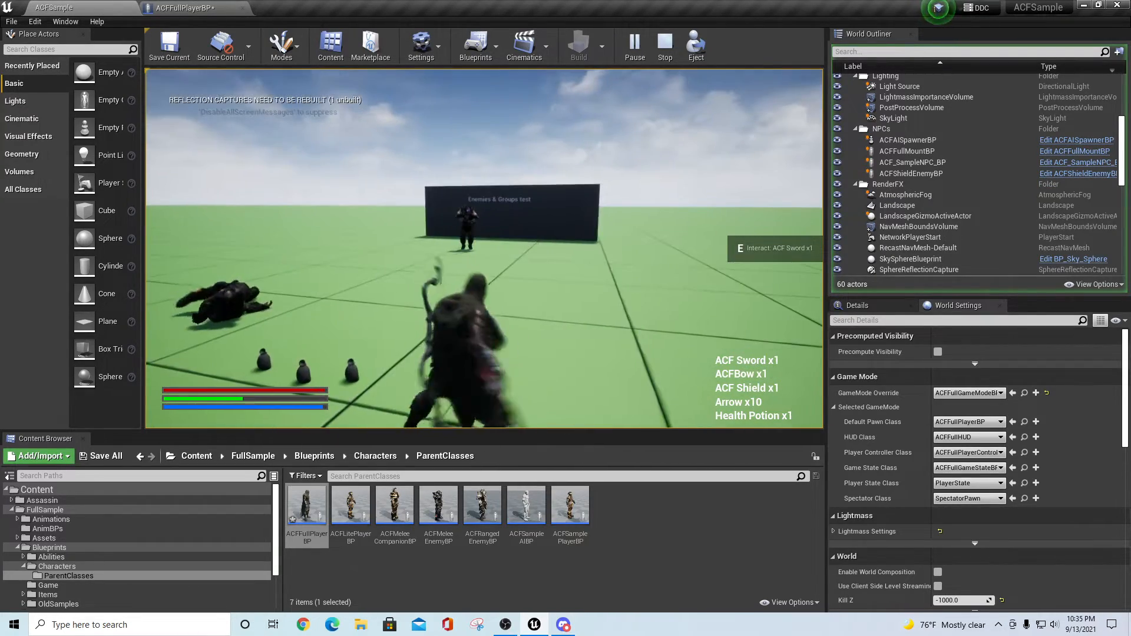
# Advance on the remaining enemy at the Enemies & Groups test wall and fight it to test the raised attributes
pyautogui.press('w')
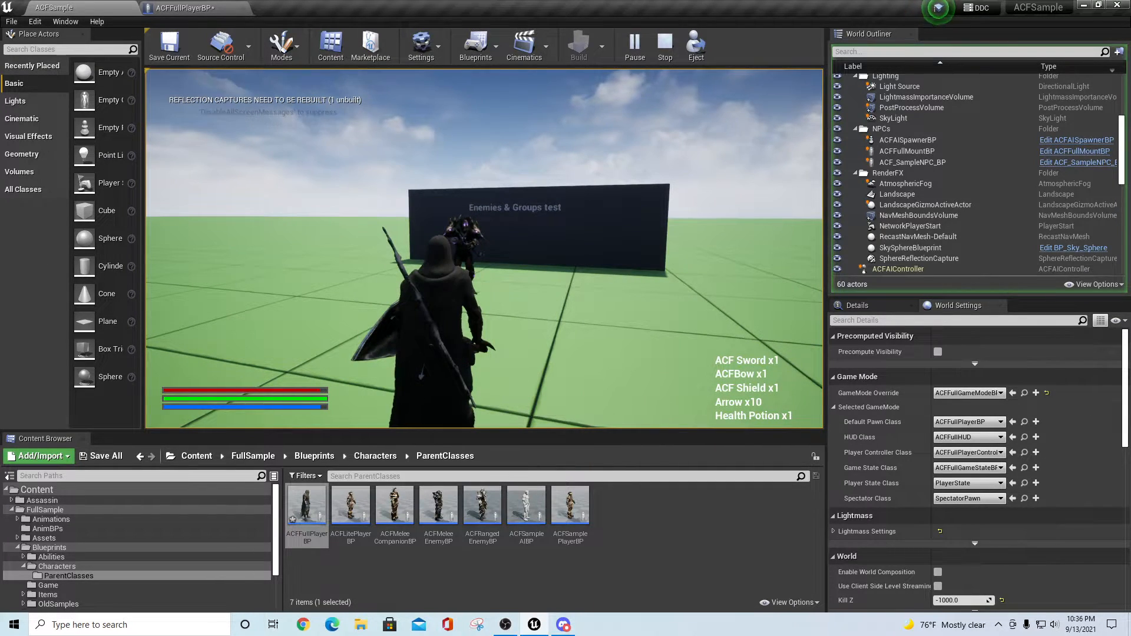
pyautogui.press('w')
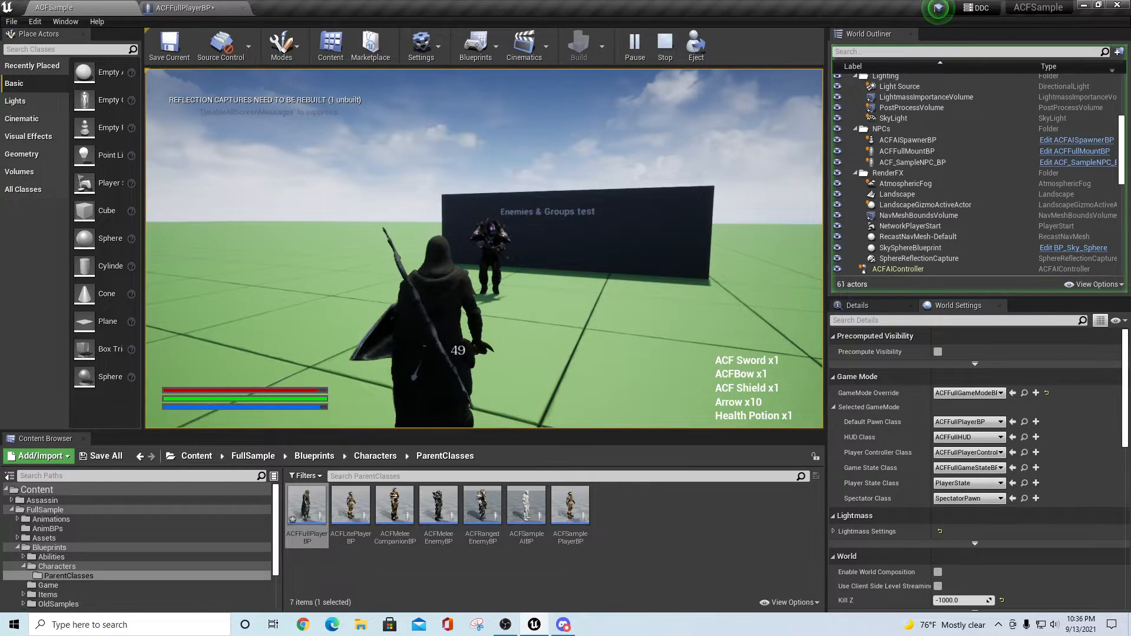
pyautogui.press('w')
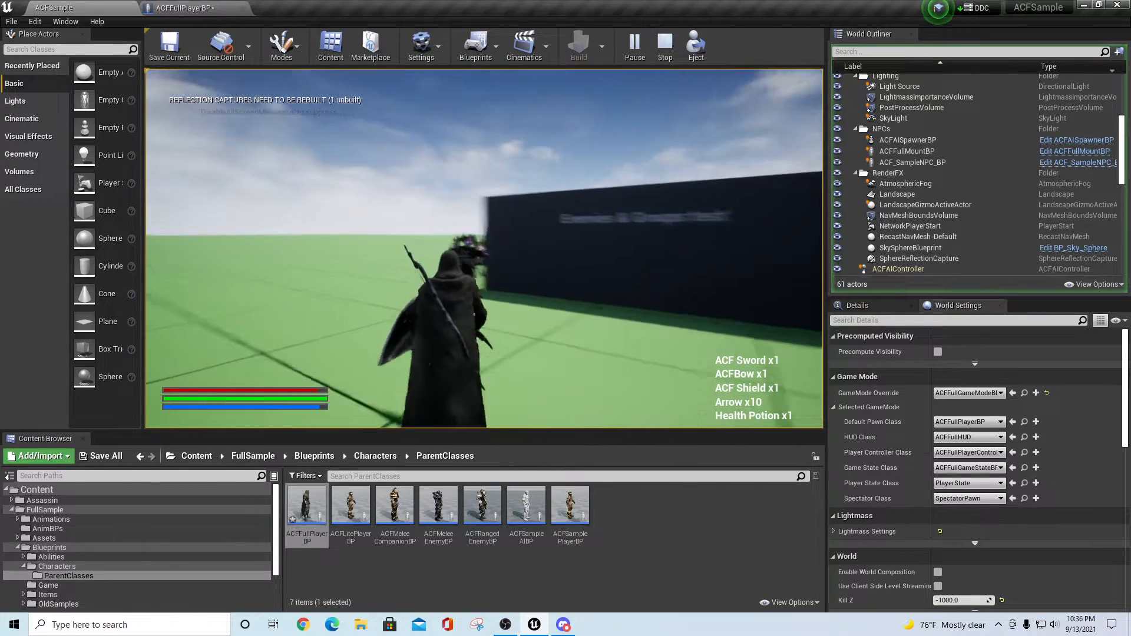
pyautogui.press('w')
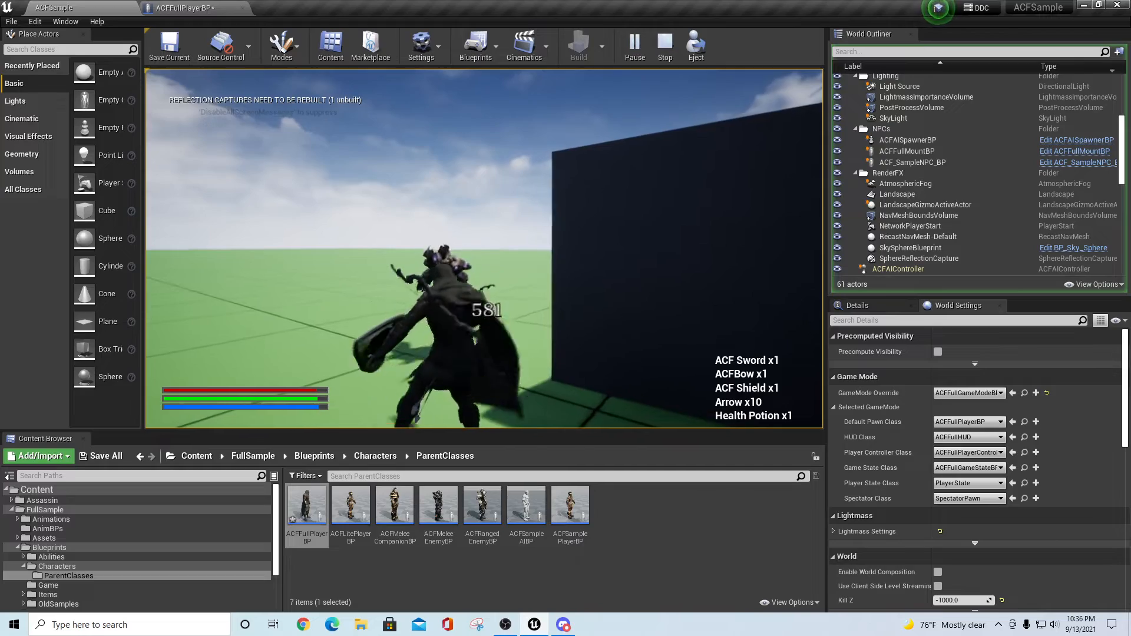
pyautogui.press('w')
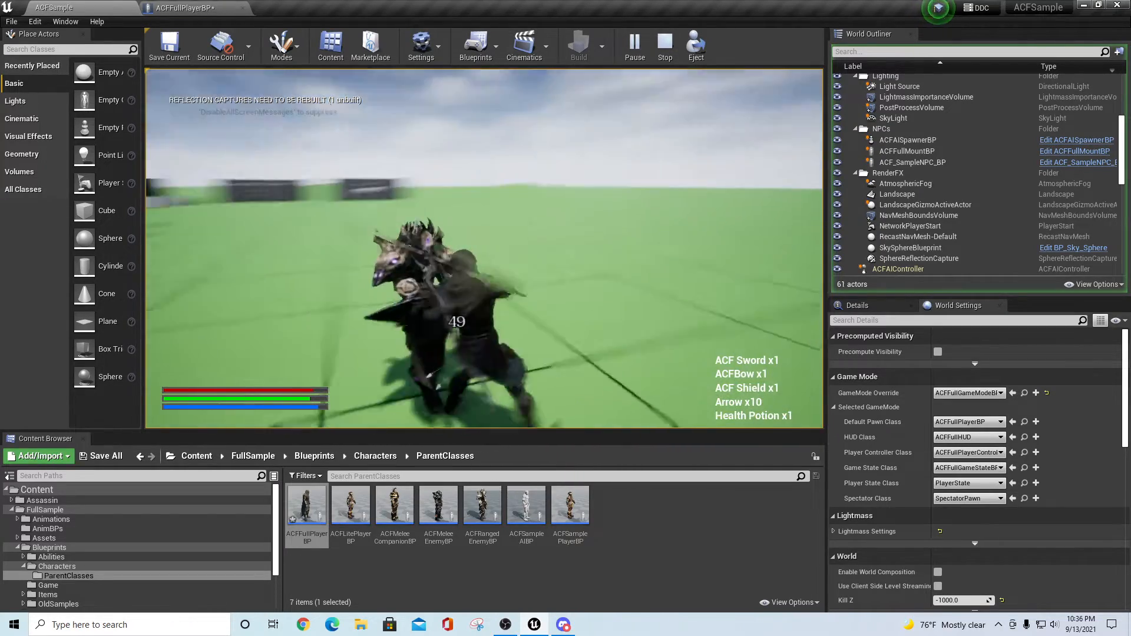
pyautogui.press('w')
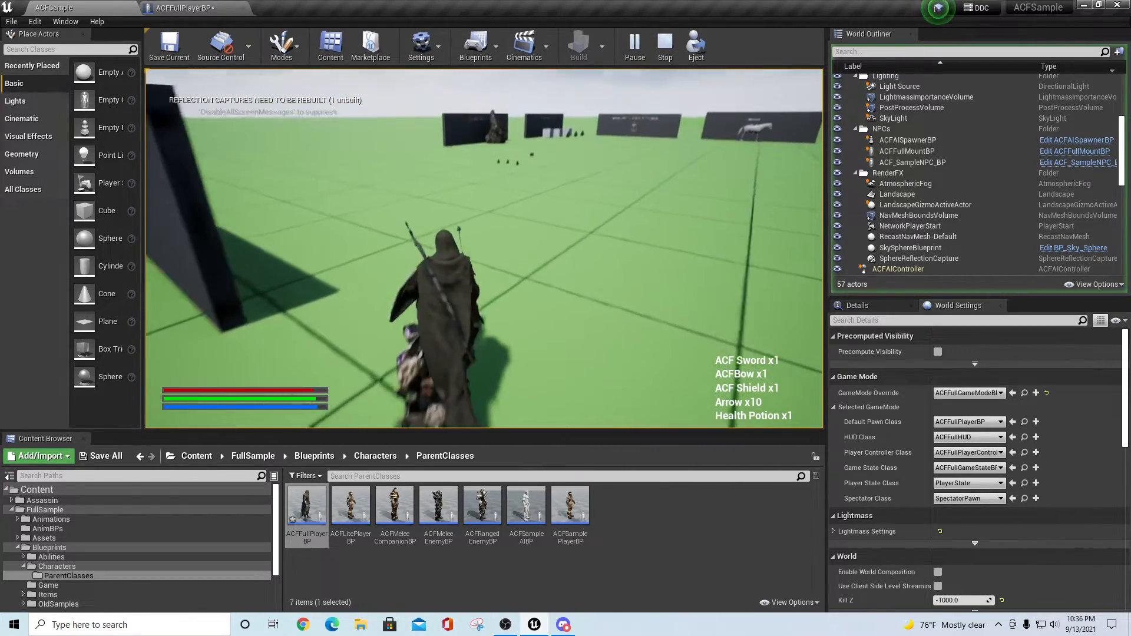
# End the play session and review the ACFExecutor component's execution and CAS settings in ACFFullPlayerBP
pyautogui.press('w')
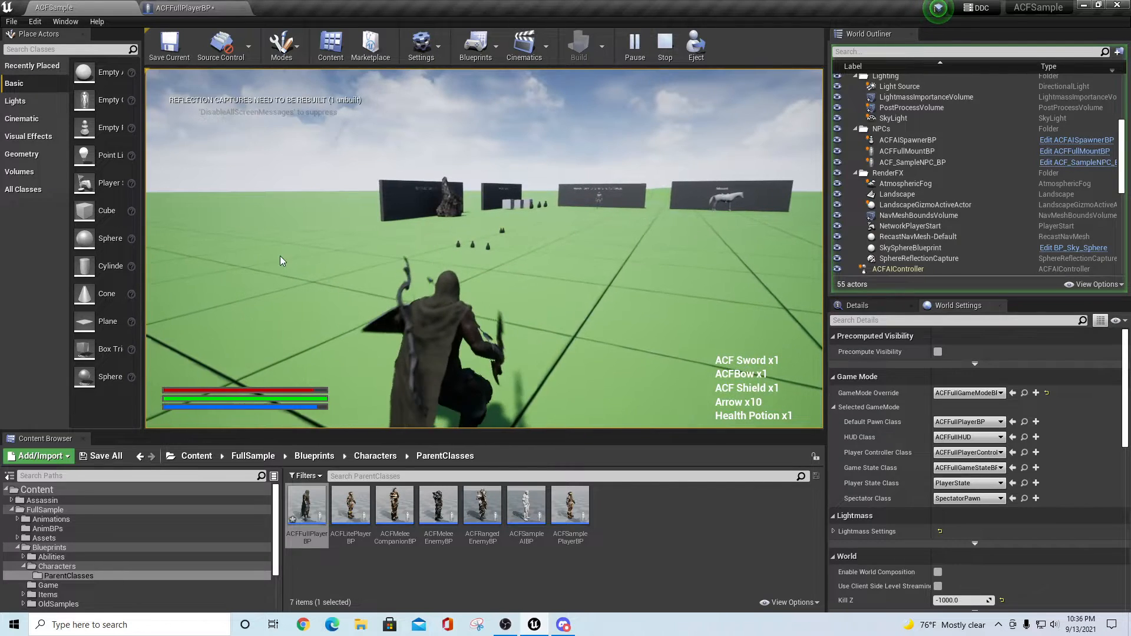
pyautogui.press('Escape')
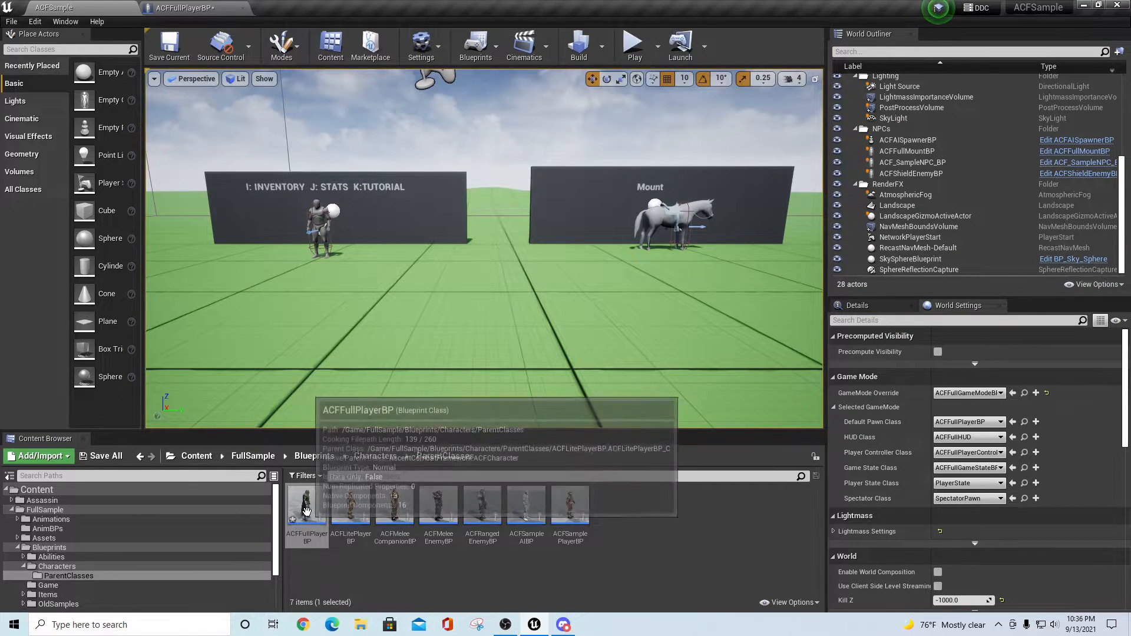
pyautogui.doubleClick(307, 506)
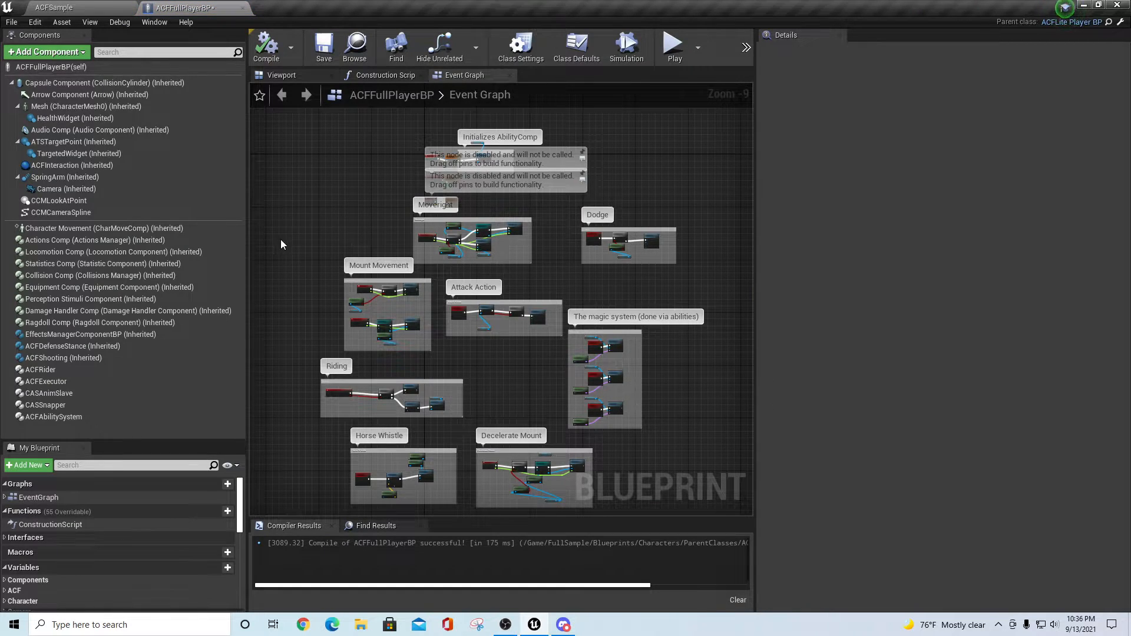
pyautogui.scroll(3, 338, 280)
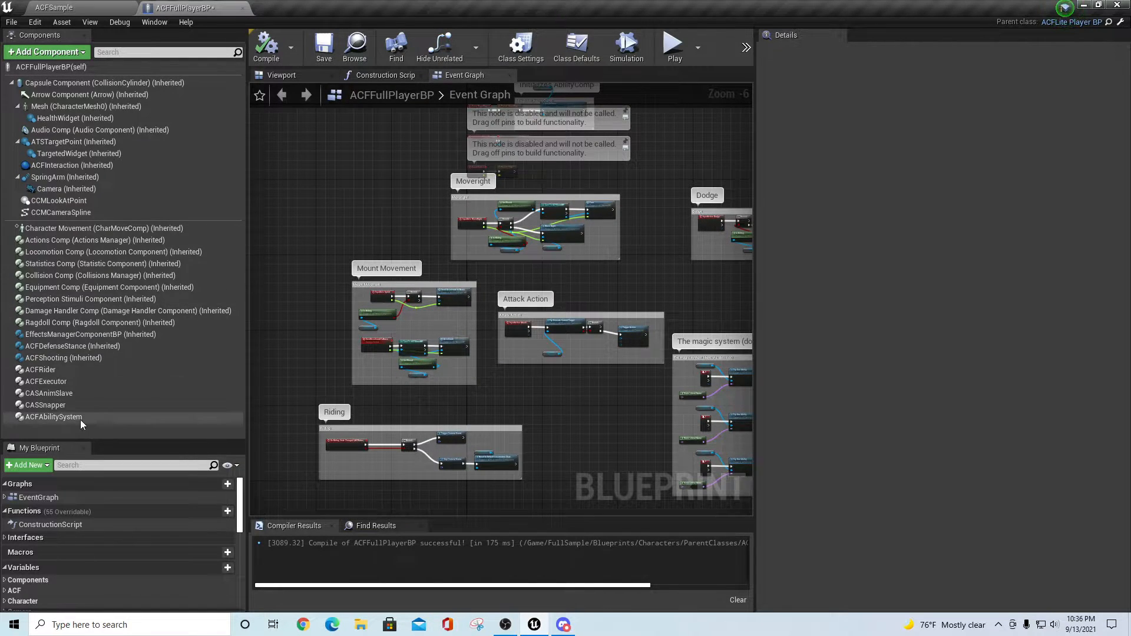
pyautogui.click(49, 384)
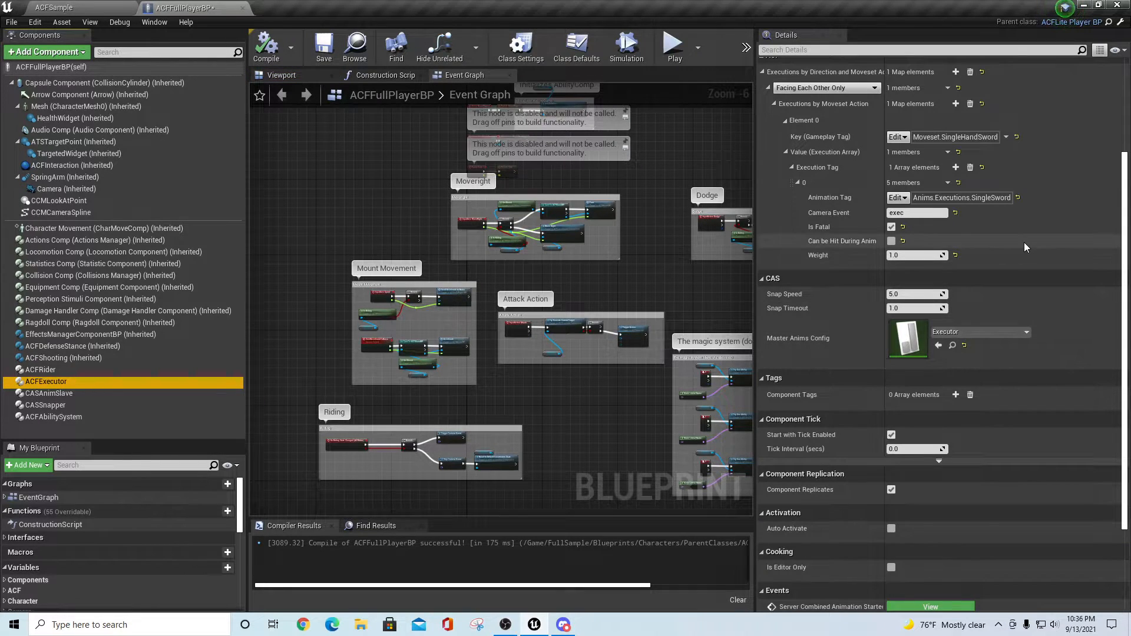
pyautogui.scroll(3, 1024, 247)
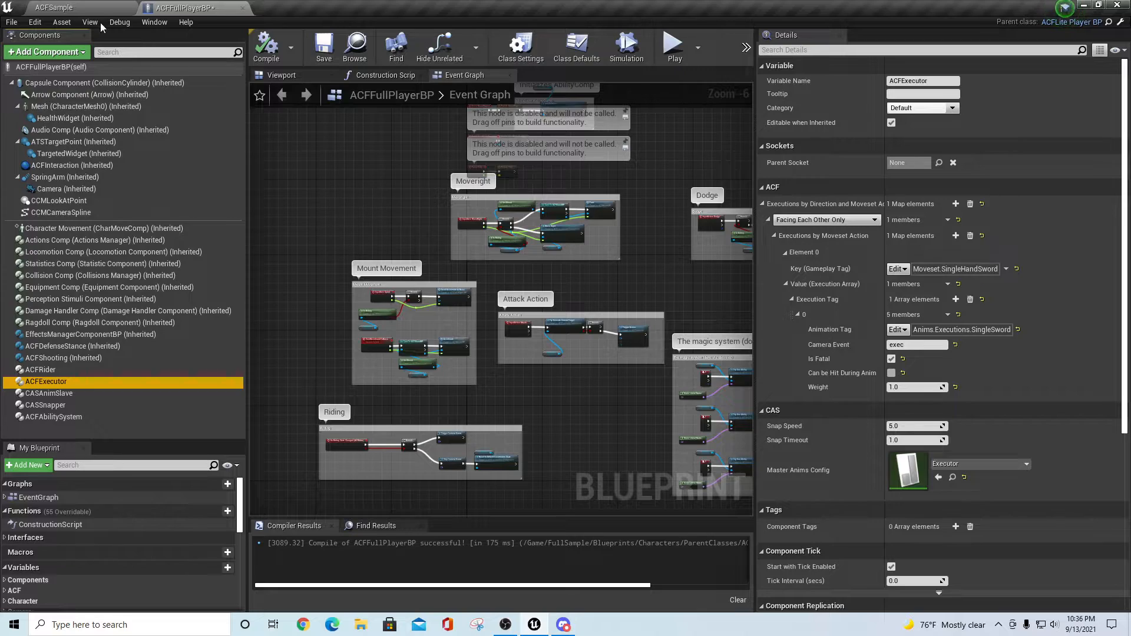
# Play the ACFSample level in full screen, run toward the Enemies & Groups test wall, and lock onto the nearest enemy
pyautogui.click(83, 7)
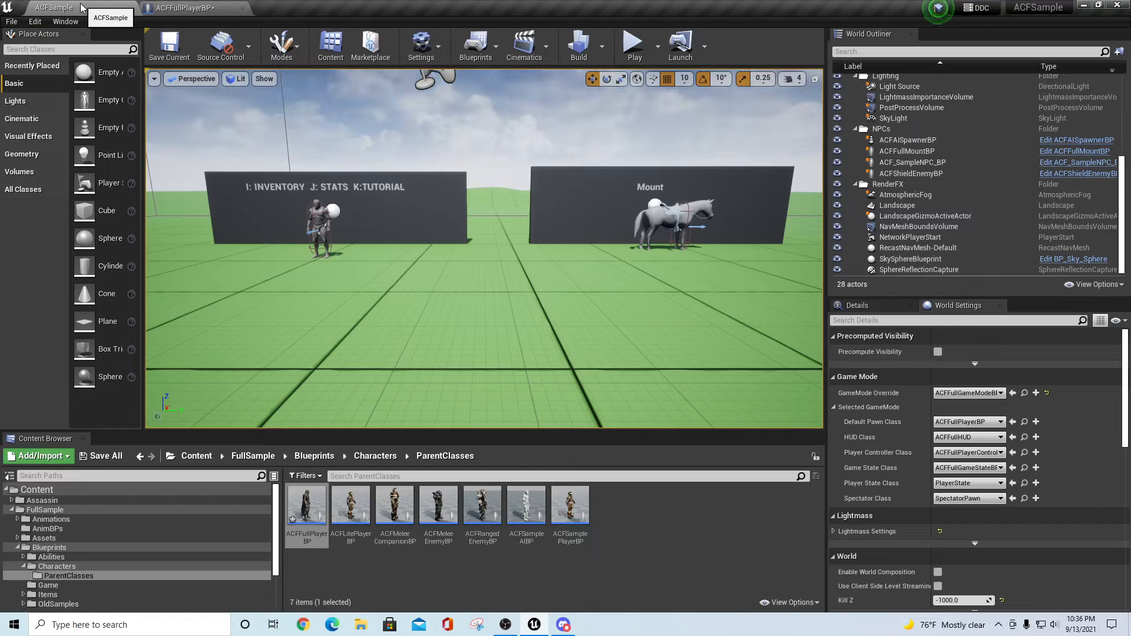
pyautogui.click(634, 45)
pyautogui.press('F11')
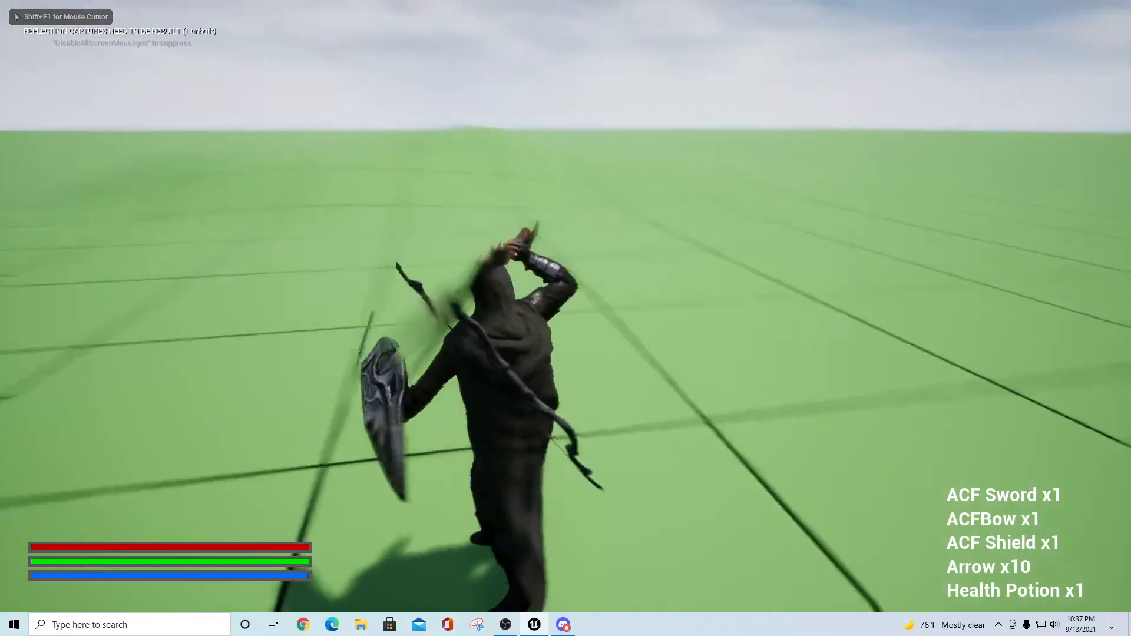
pyautogui.press('w')
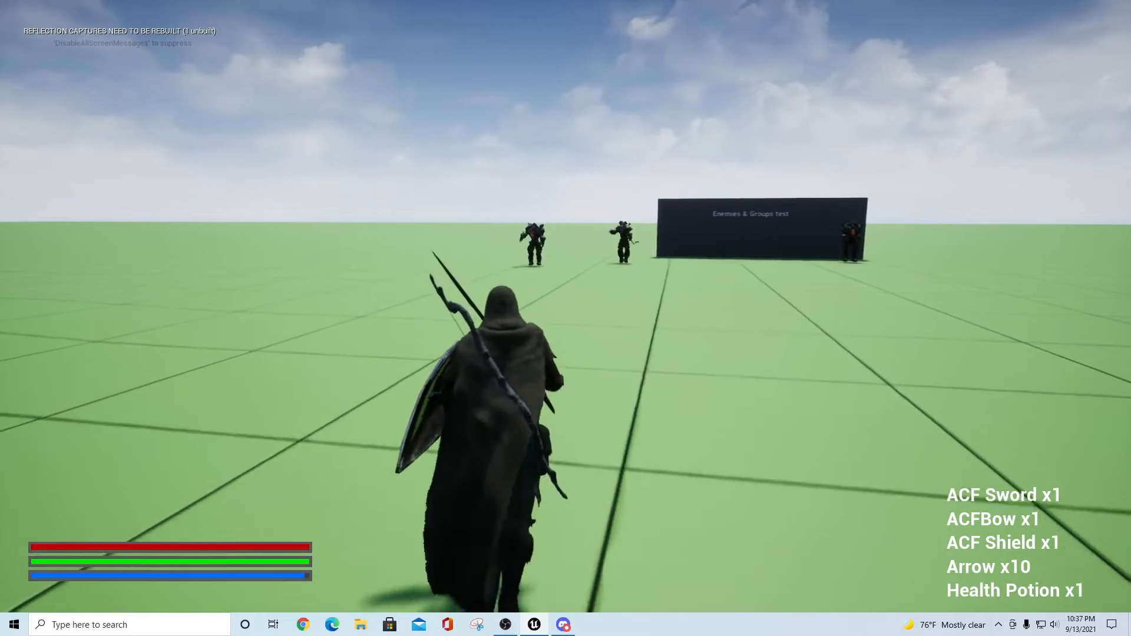
pyautogui.press('Tab')
pyautogui.press('w')
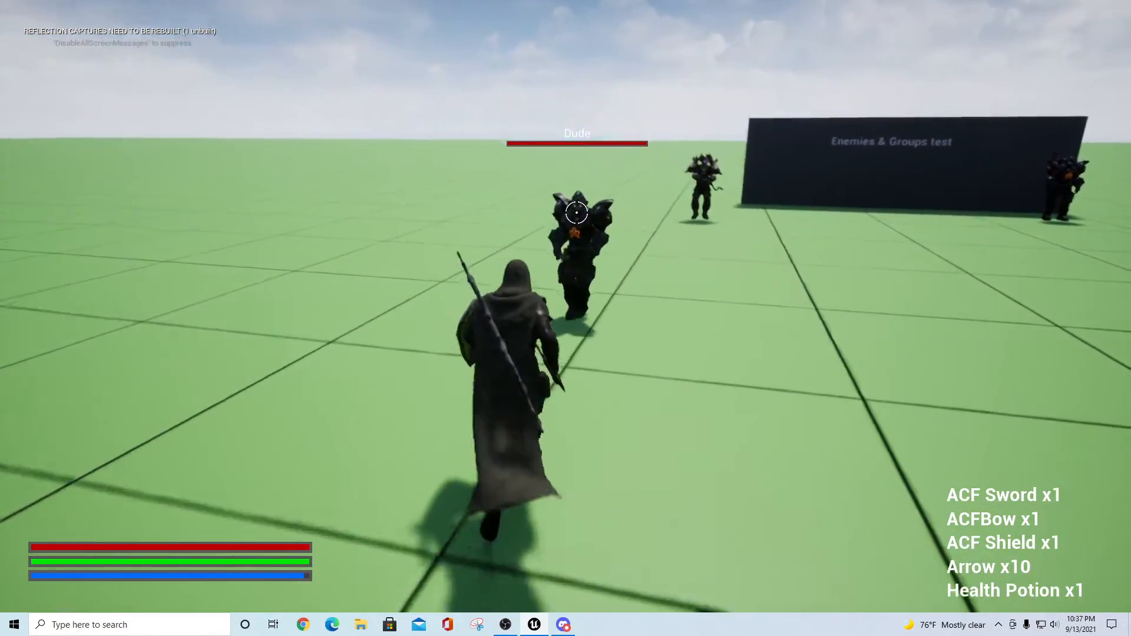
# Close in on the targeted Dude enemy and attack it with the sword until it dies
pyautogui.press('w')
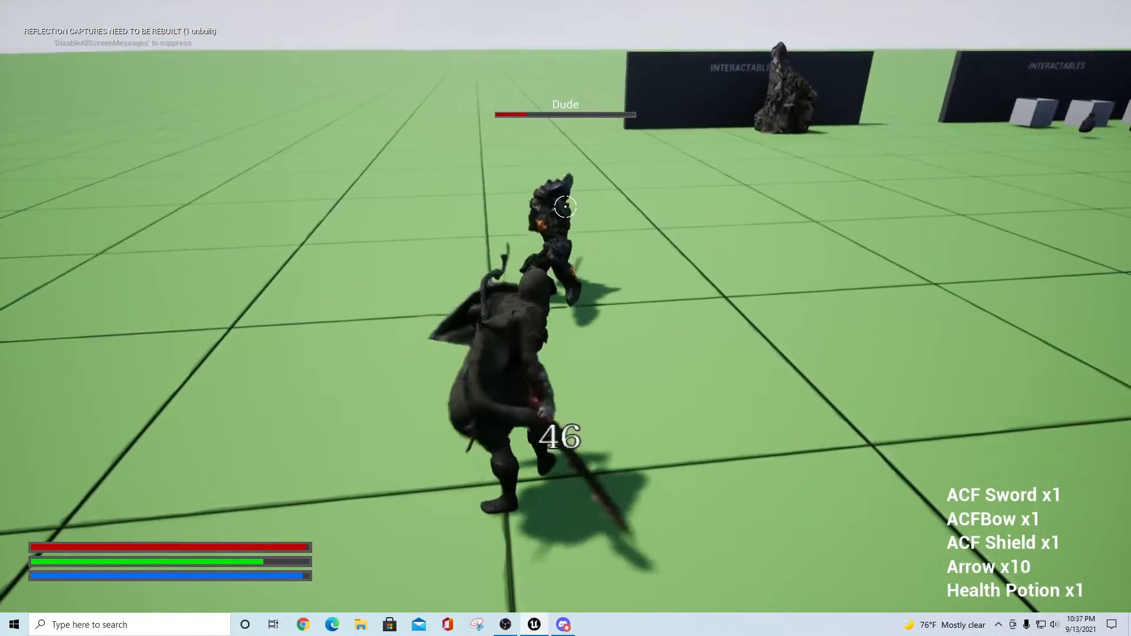
pyautogui.press('w')
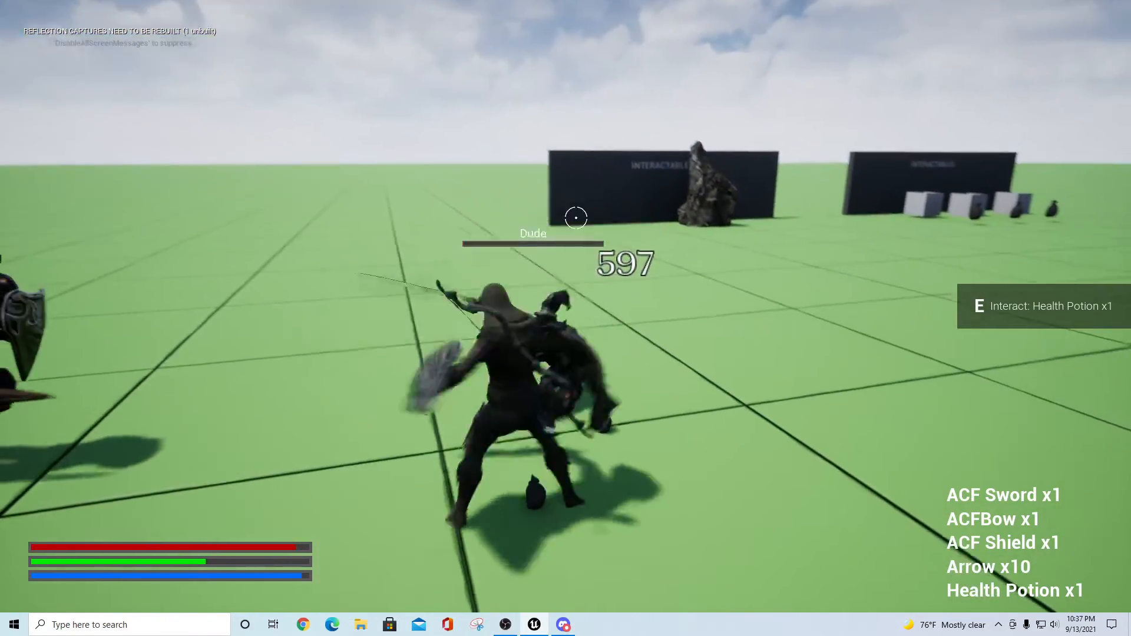
pyautogui.press('w')
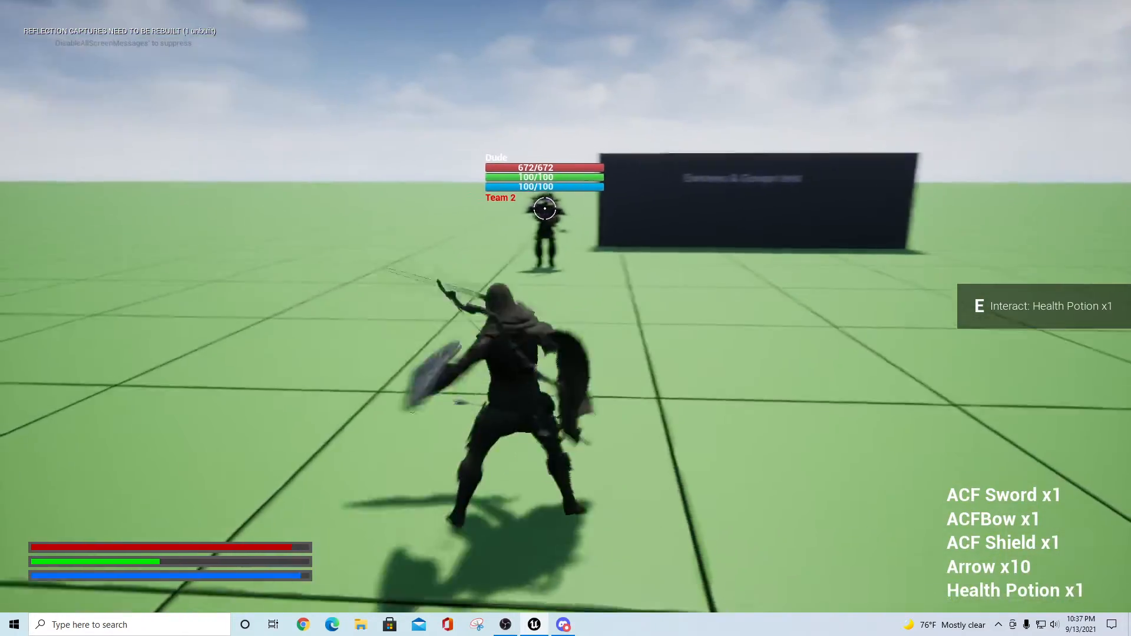
# Fight the approaching Dude with Shield until it is defeated
pyautogui.press('w')
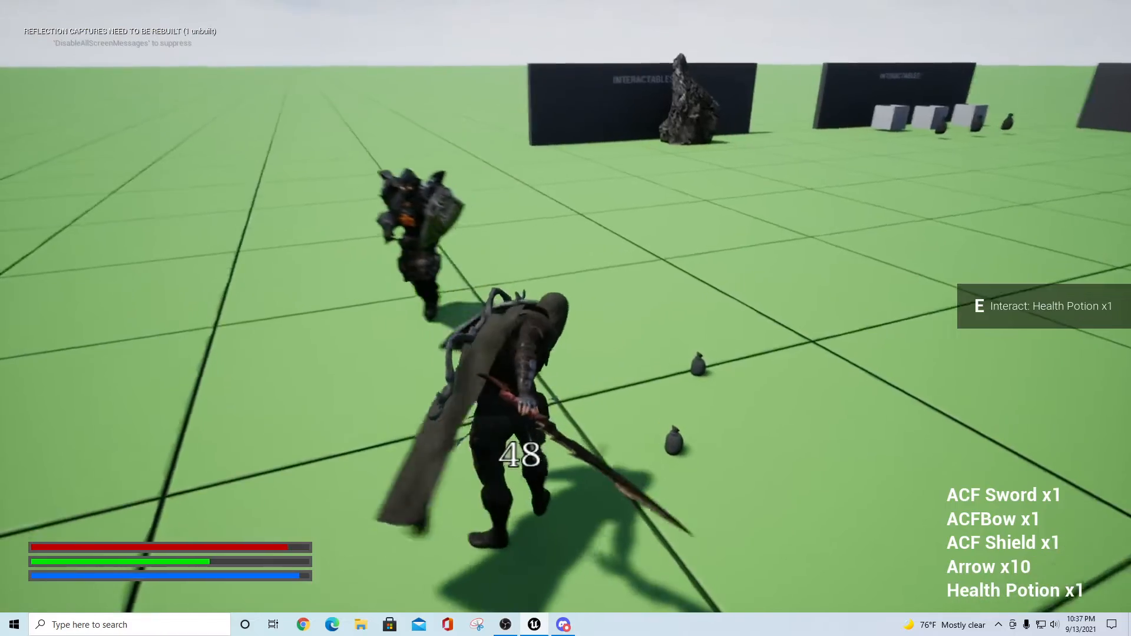
pyautogui.press('w')
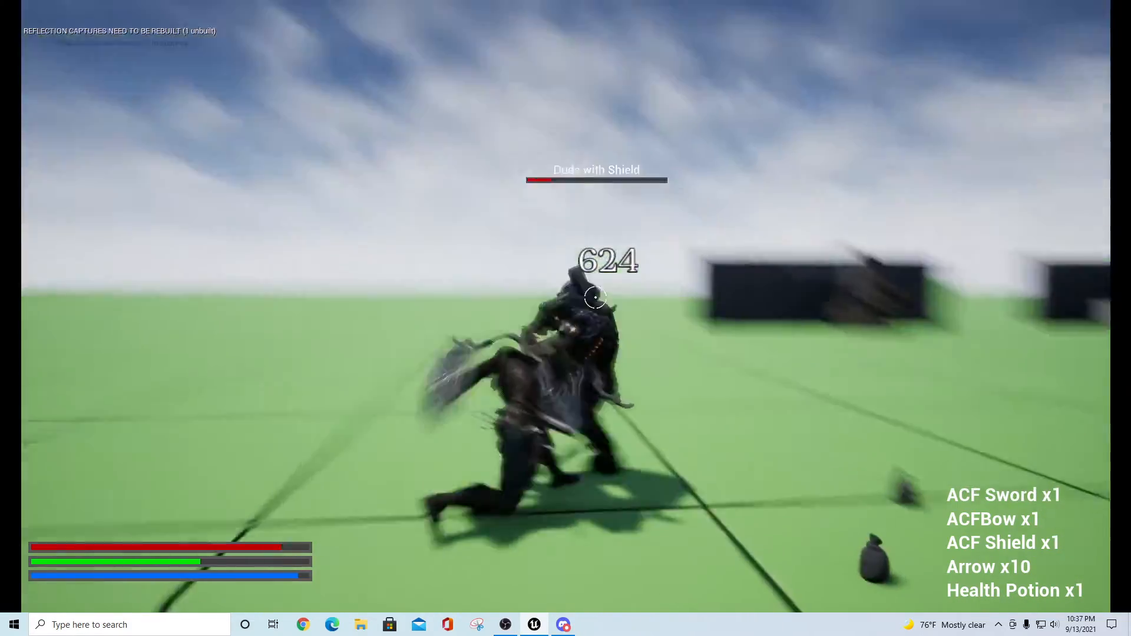
pyautogui.press('w')
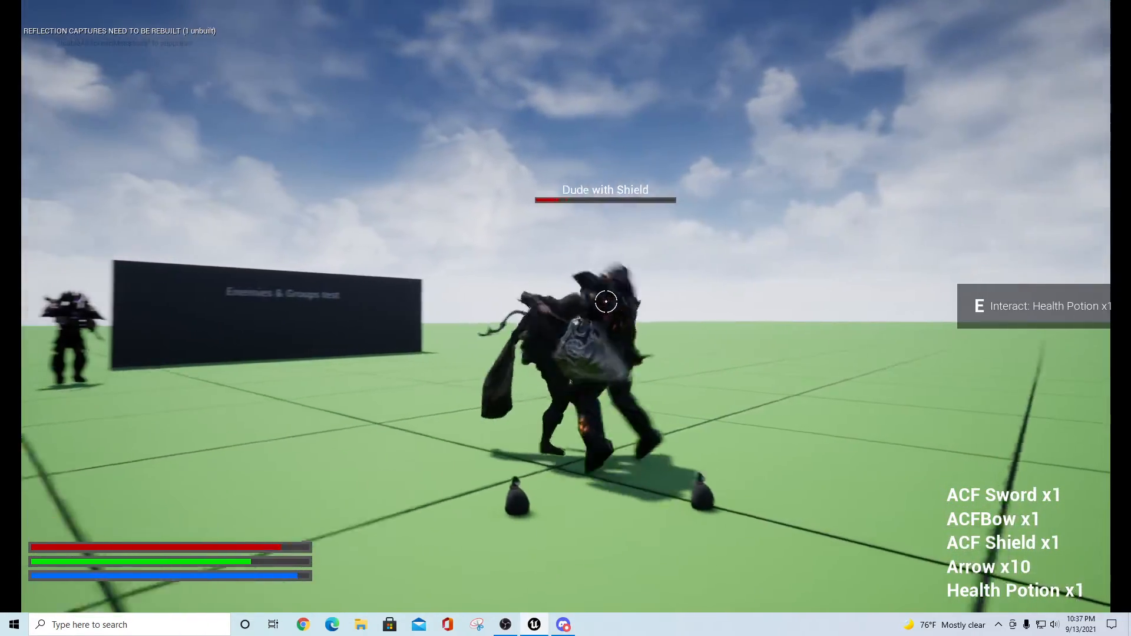
pyautogui.press('w')
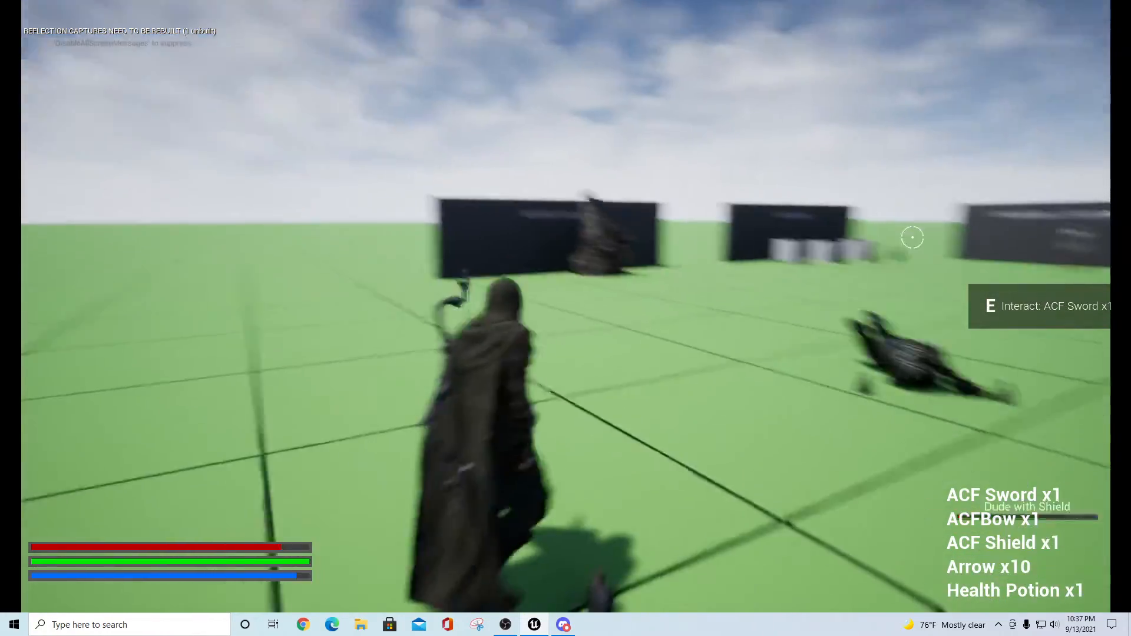
# Advance on the remaining Dude beside the Enemies & Groups test wall, kill it with sword attacks, and end the play session
pyautogui.press('w')
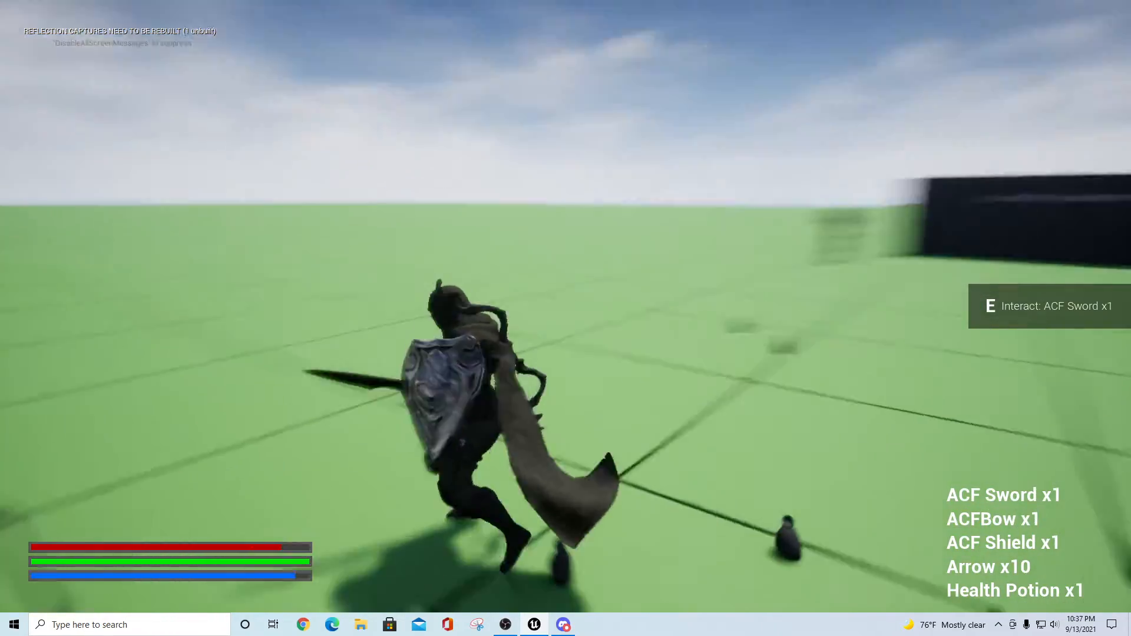
pyautogui.press('w')
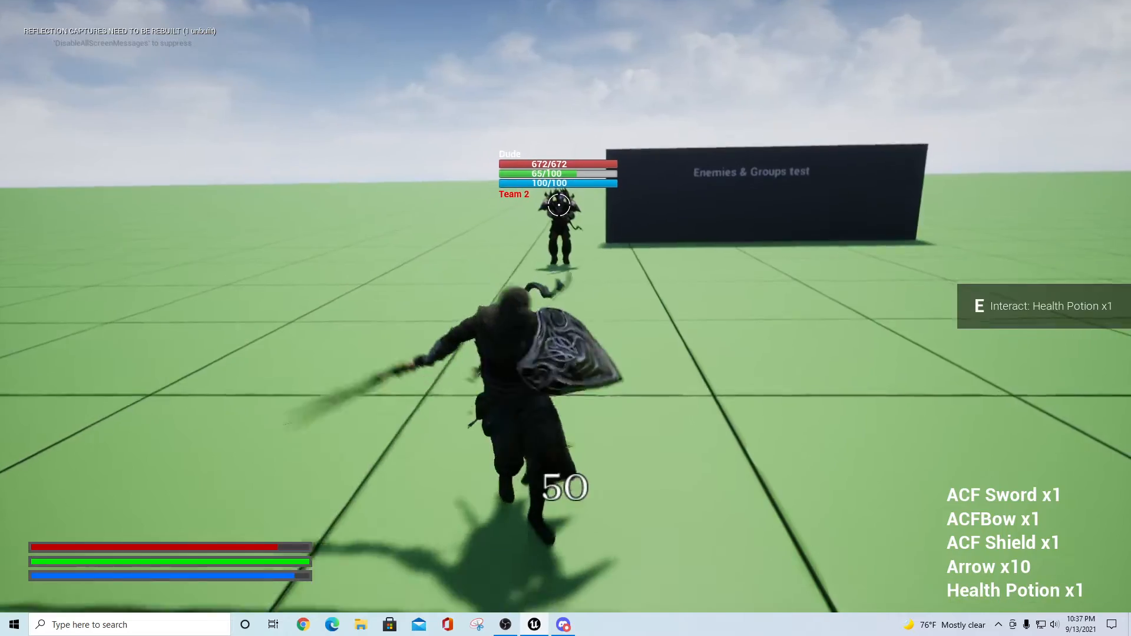
pyautogui.press('w')
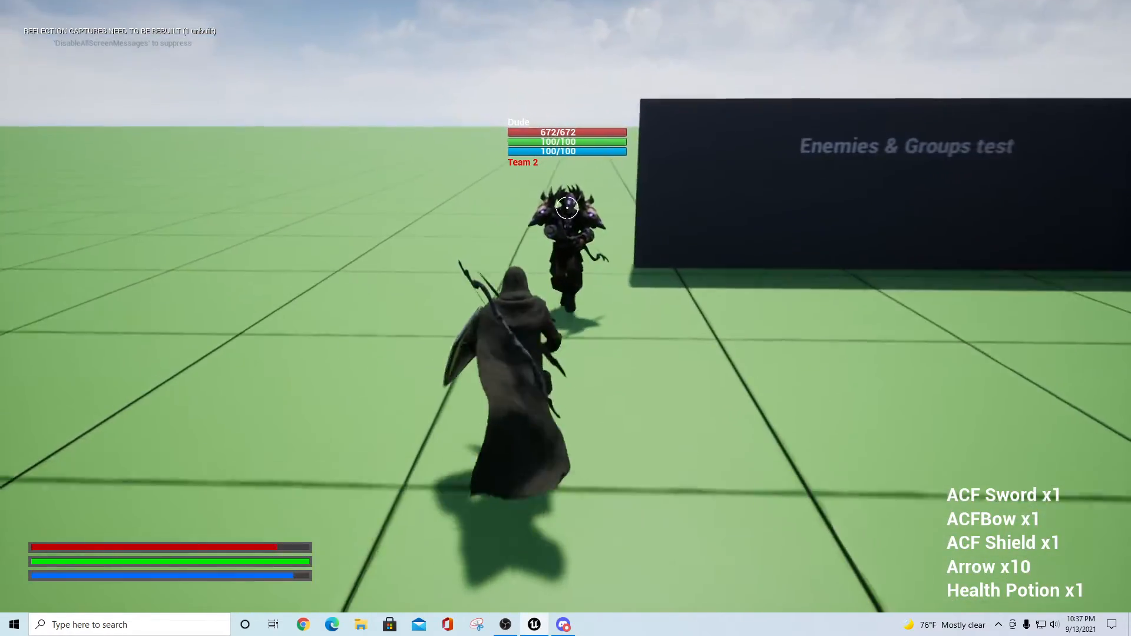
pyautogui.click(565, 318)
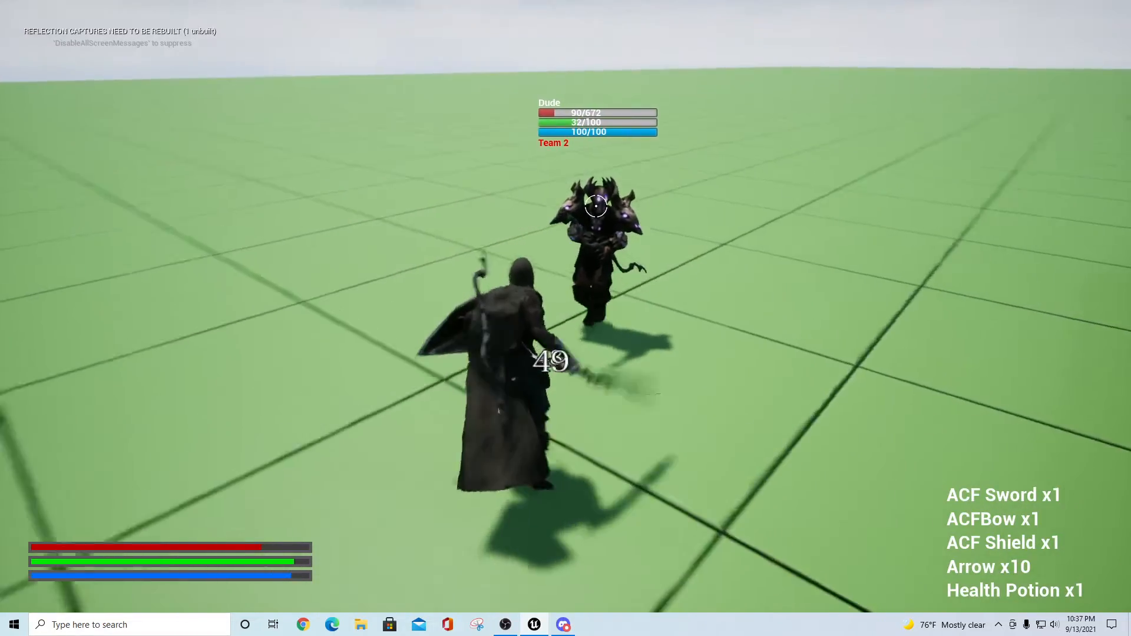
pyautogui.click(565, 318)
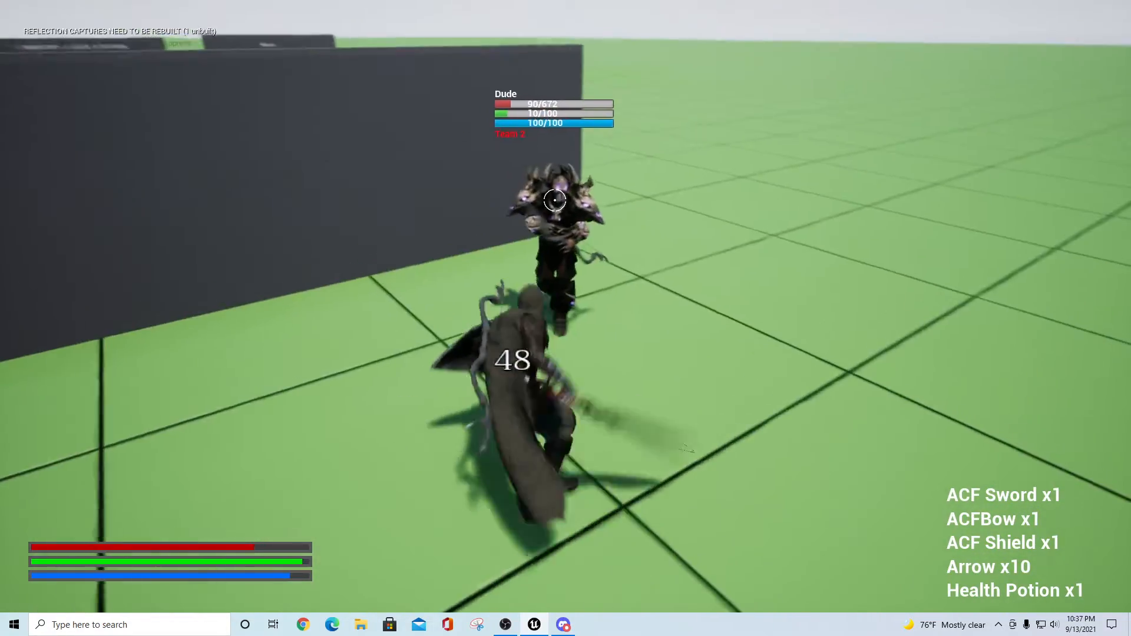
pyautogui.click(566, 318)
pyautogui.press('w')
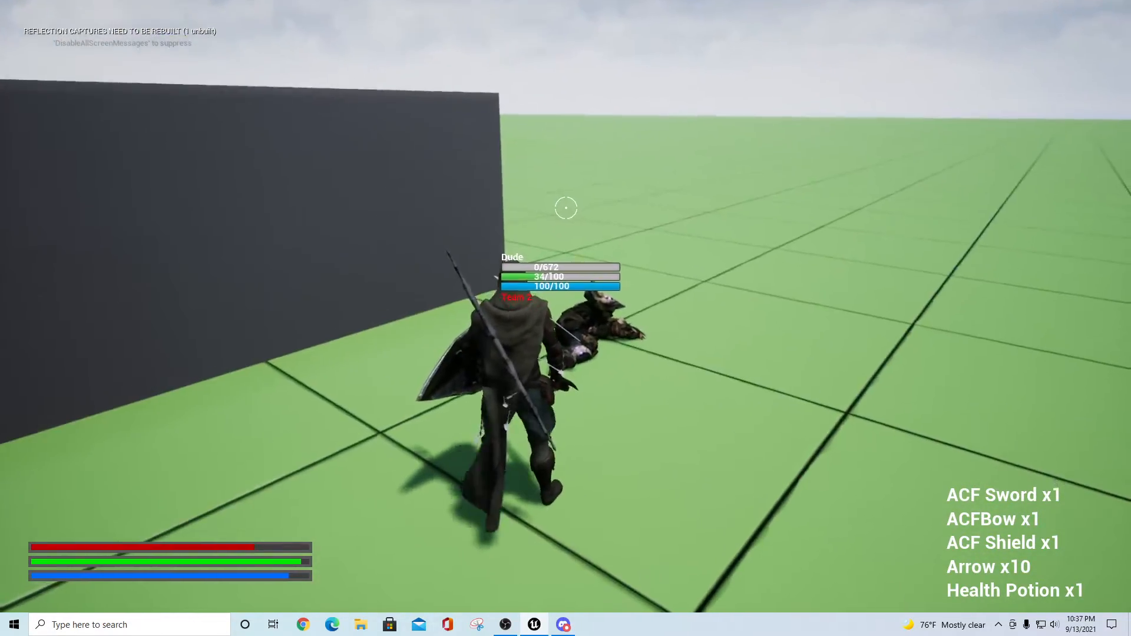
pyautogui.press('Escape')
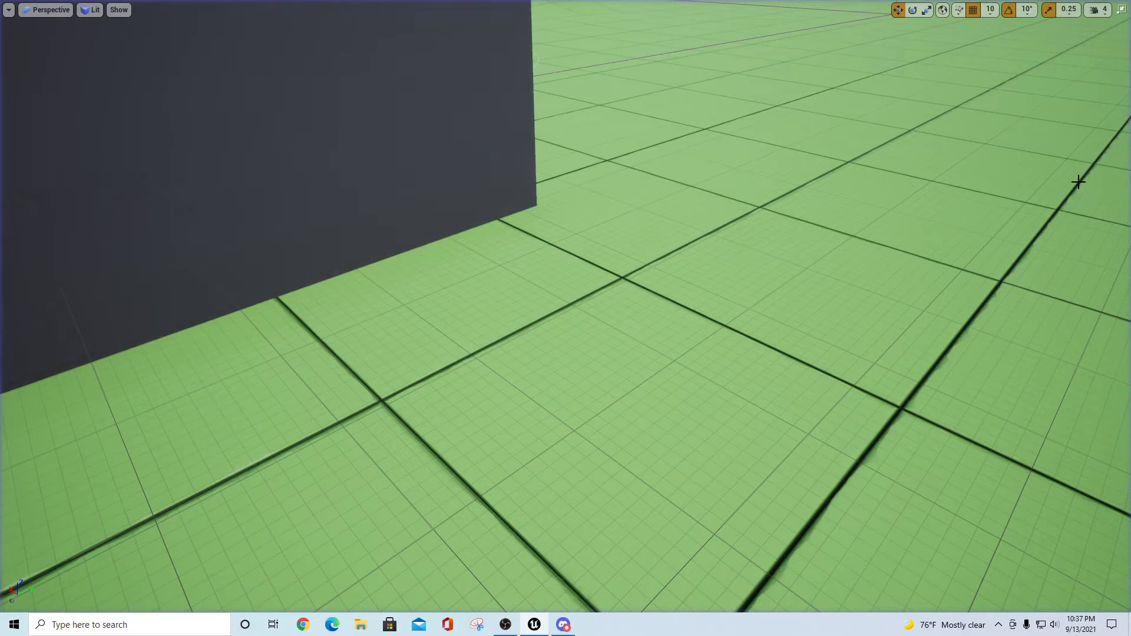
pyautogui.rightClick(1122, 88)
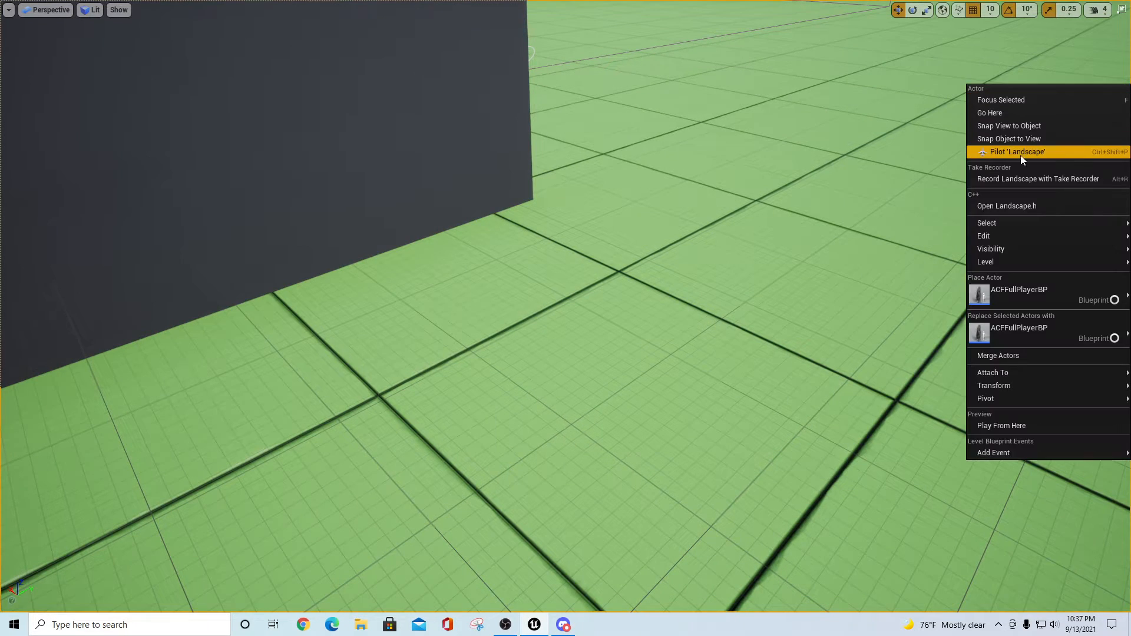
pyautogui.click(1021, 155)
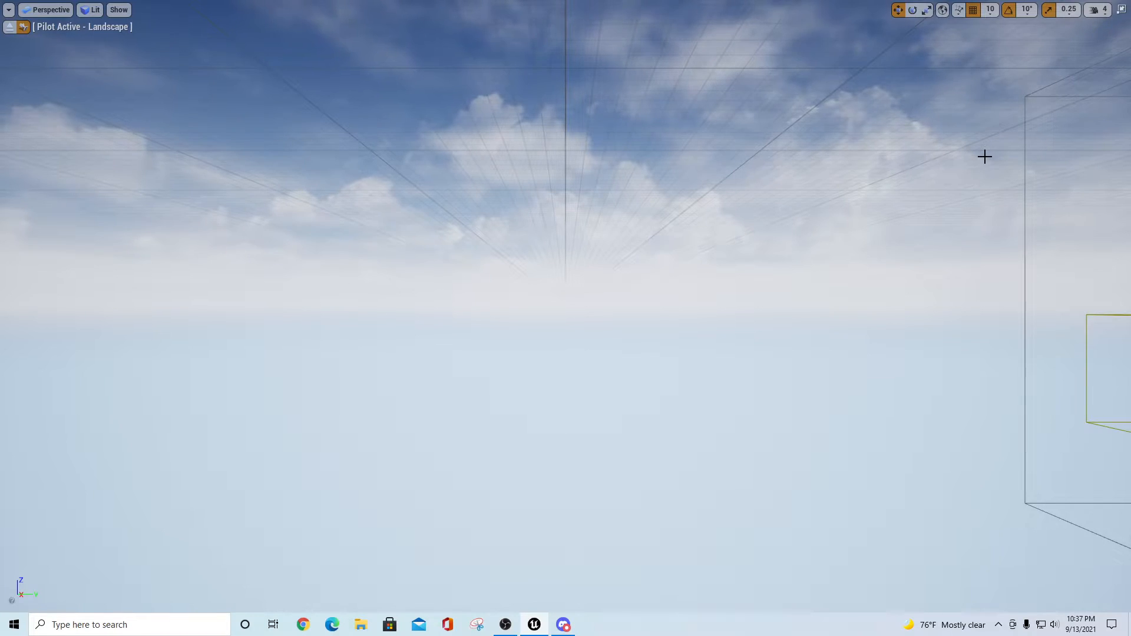
pyautogui.moveTo(985, 156); pyautogui.dragTo(956, 140, button='right')
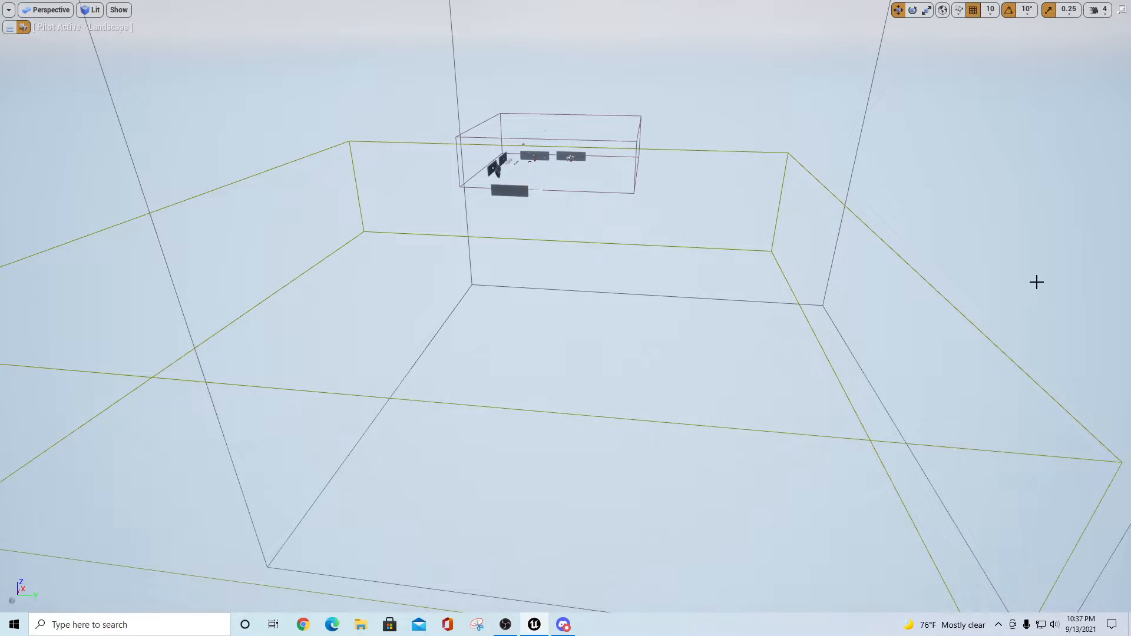
# Restore the normal editor layout, find NetworkPlayerStart by searching the level's actors for "start", and move the view toward it
pyautogui.press('F11')
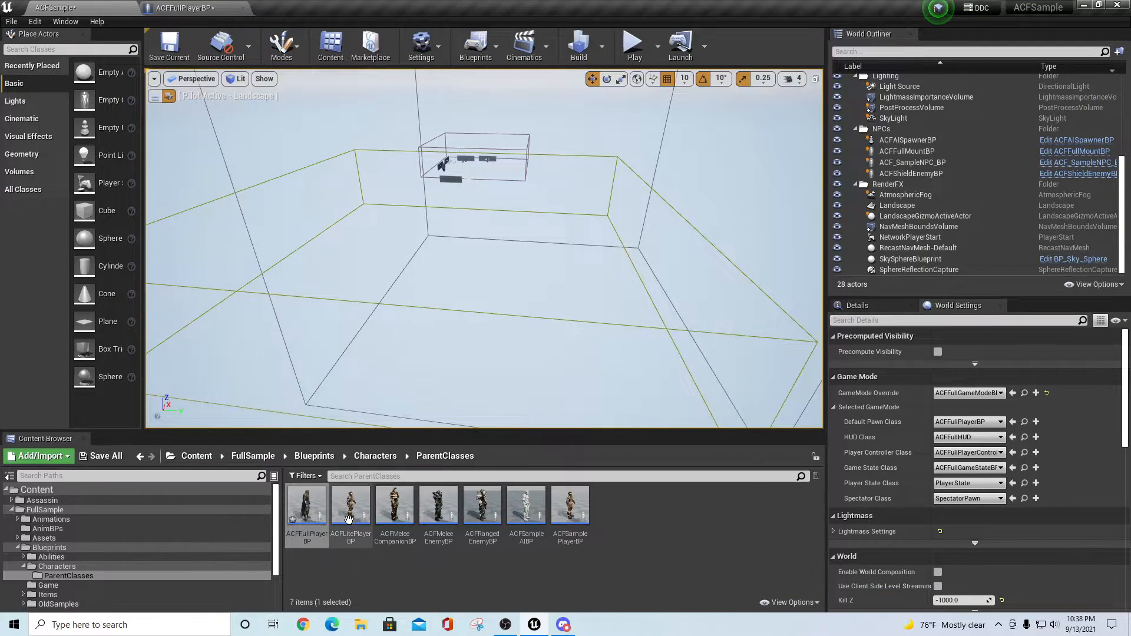
pyautogui.moveTo(1125, 178); pyautogui.dragTo(1122, 86)
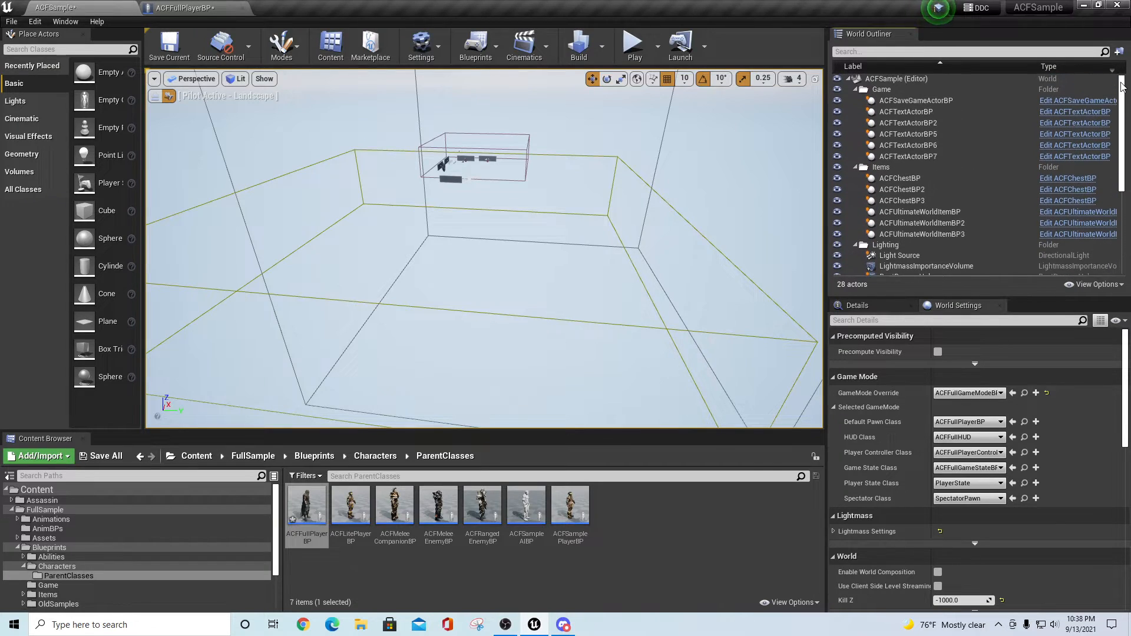
pyautogui.click(879, 53)
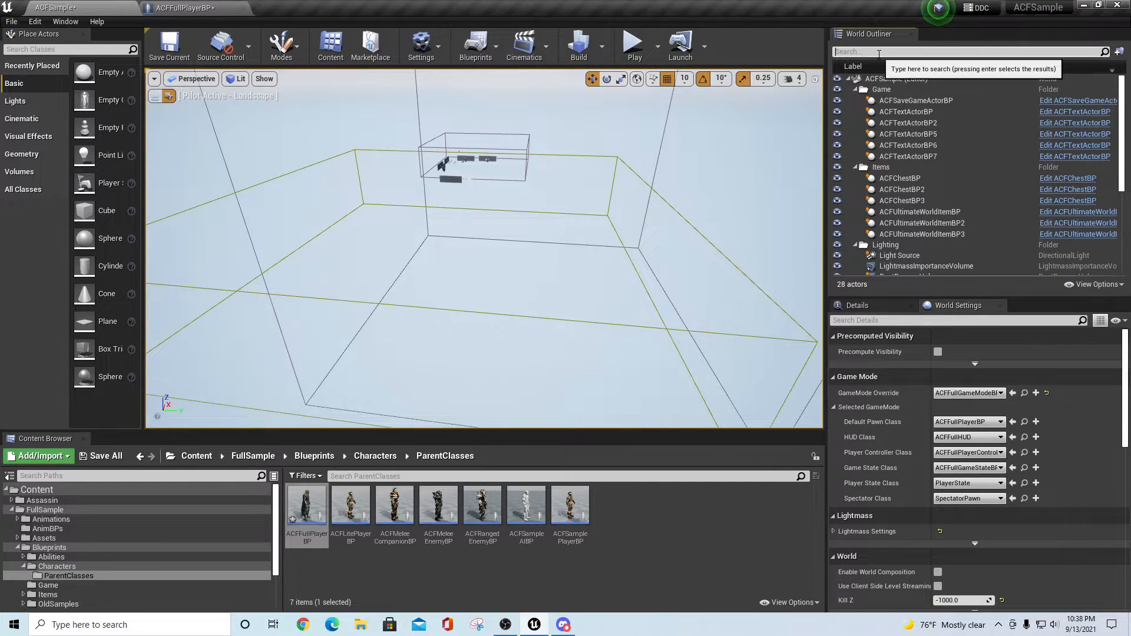
pyautogui.write('start')
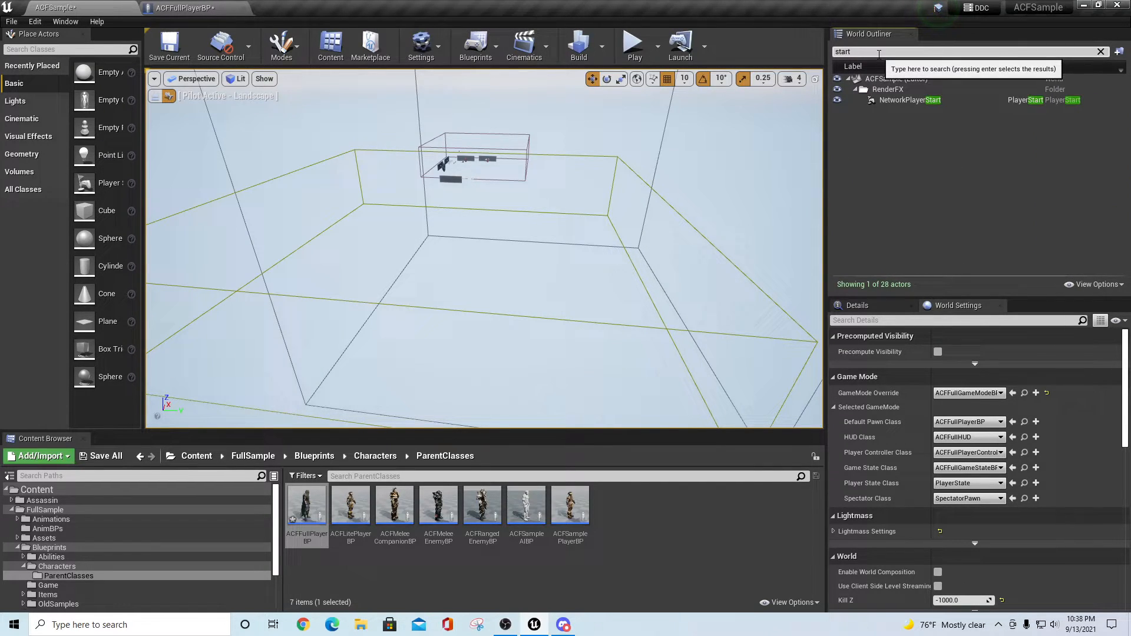
pyautogui.click(895, 100)
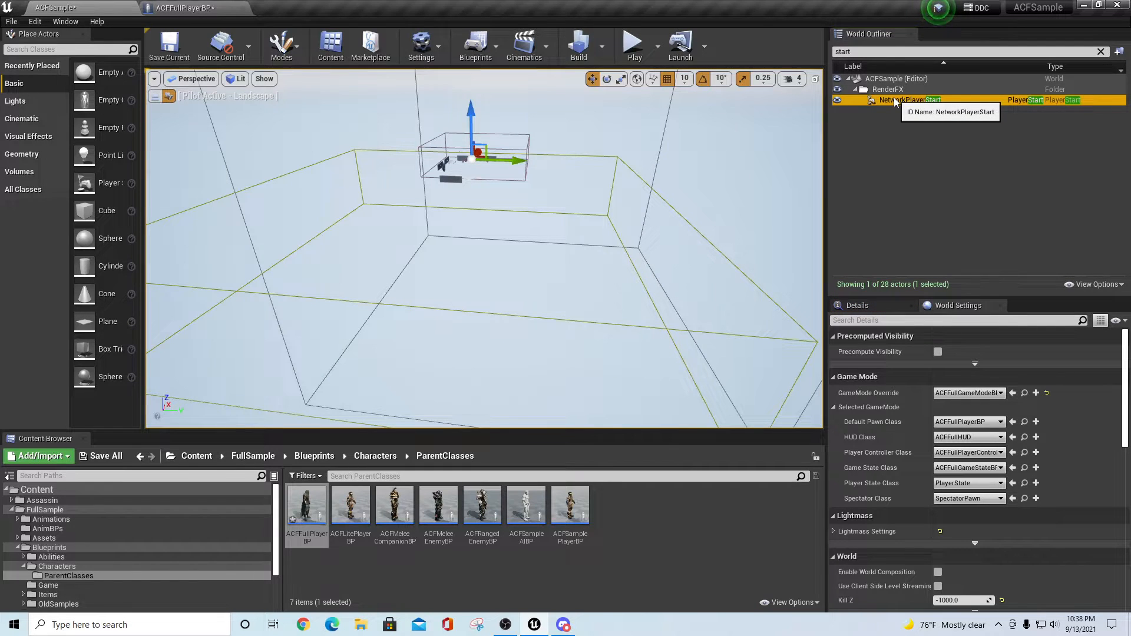
pyautogui.moveTo(560, 139); pyautogui.dragTo(562, 138, button='right')
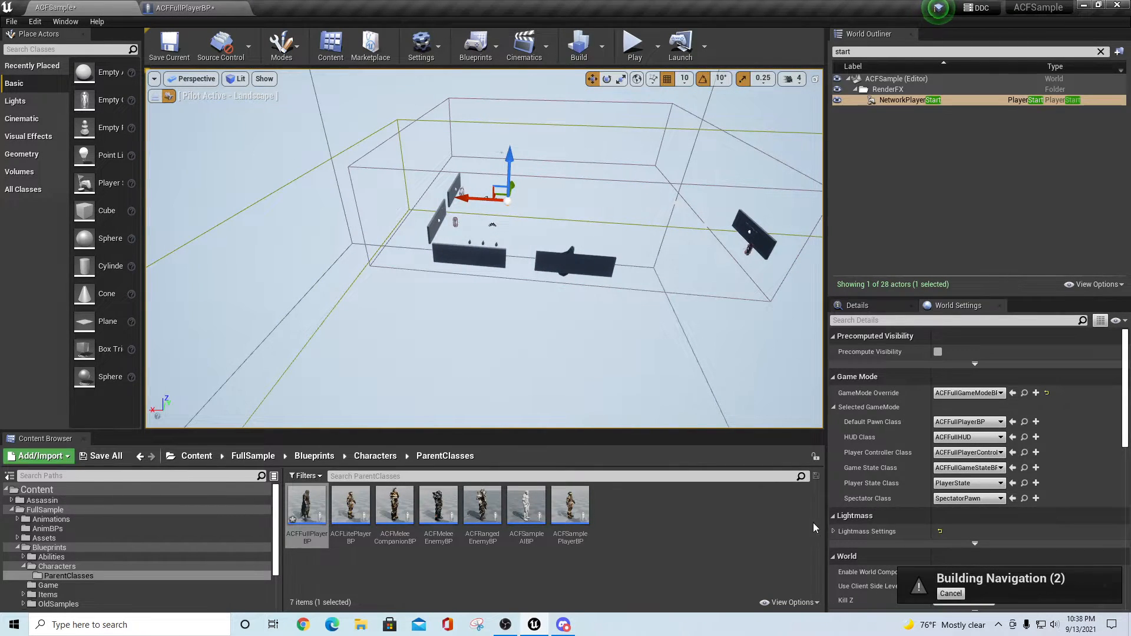
# Reopen the ACFSample level from the FullSample folder and play it
pyautogui.click(580, 416)
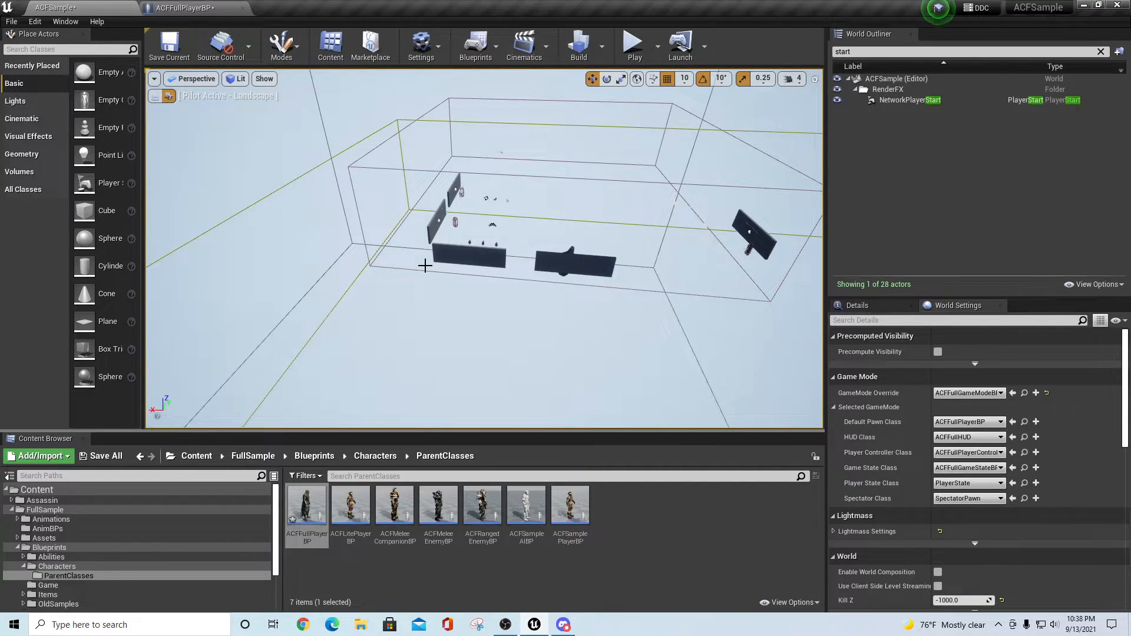
pyautogui.hotkey('ctrl', 's')
pyautogui.hotkey('alt', 'p')
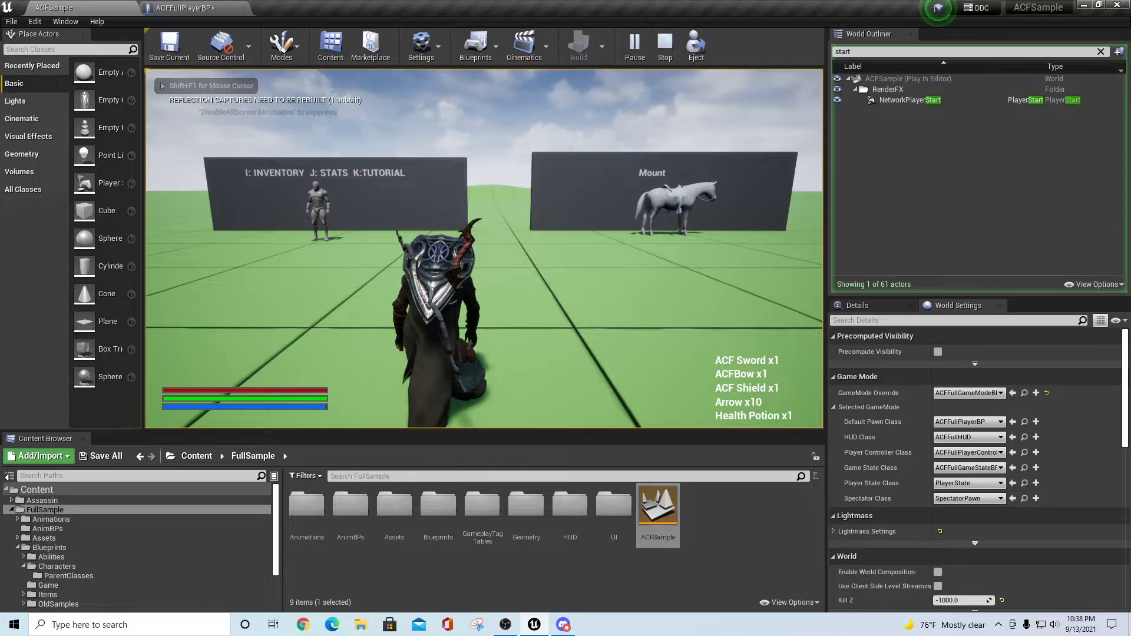
# End the play session and return to editing the ACFSample level
pyautogui.press('Escape')
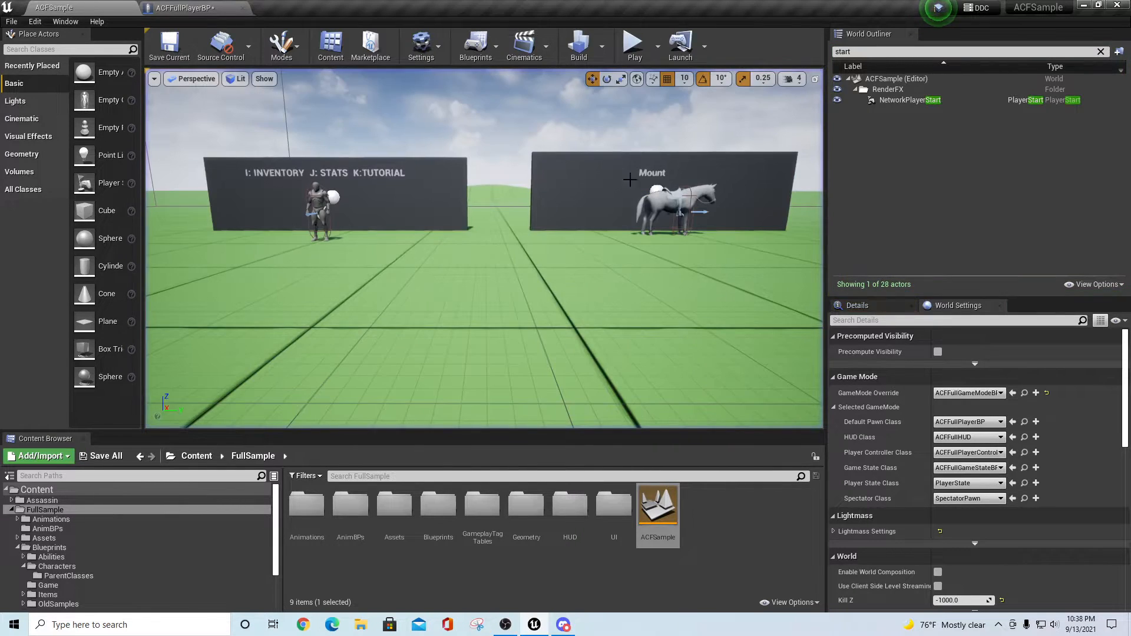
pyautogui.click(507, 628)
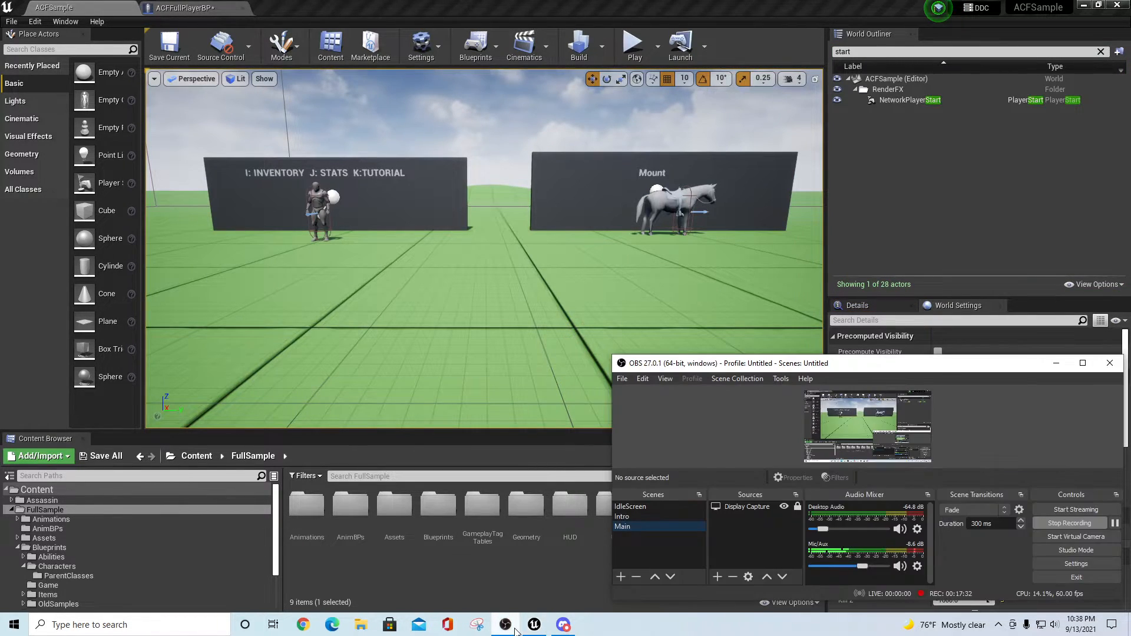
pyautogui.click(507, 628)
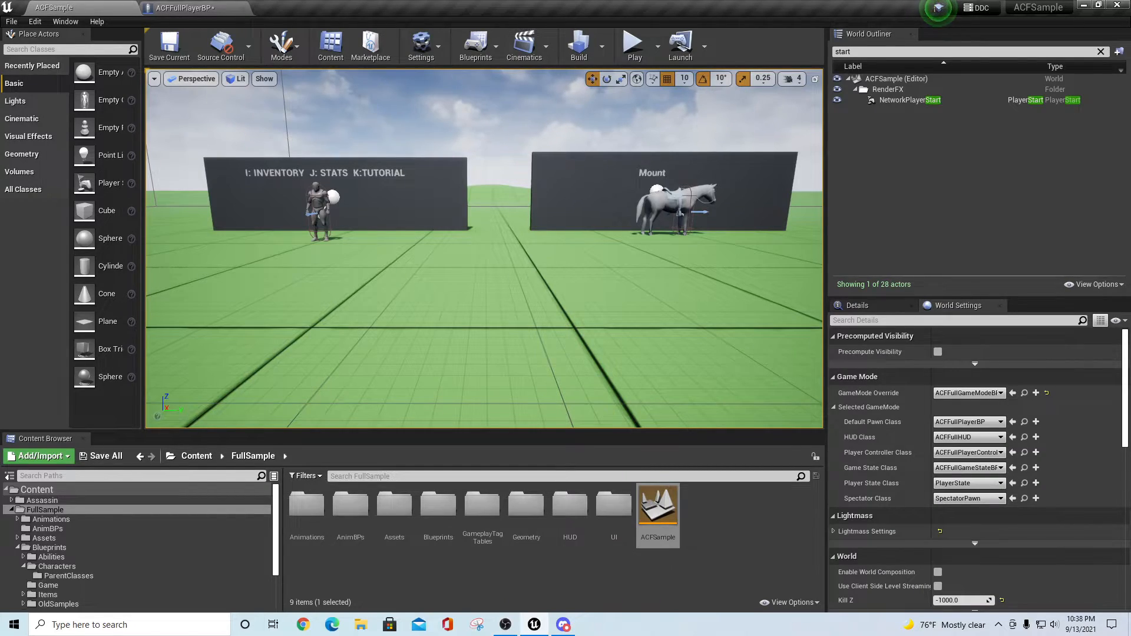
pyautogui.moveTo(486, 307); pyautogui.dragTo(742, 286, button='right')
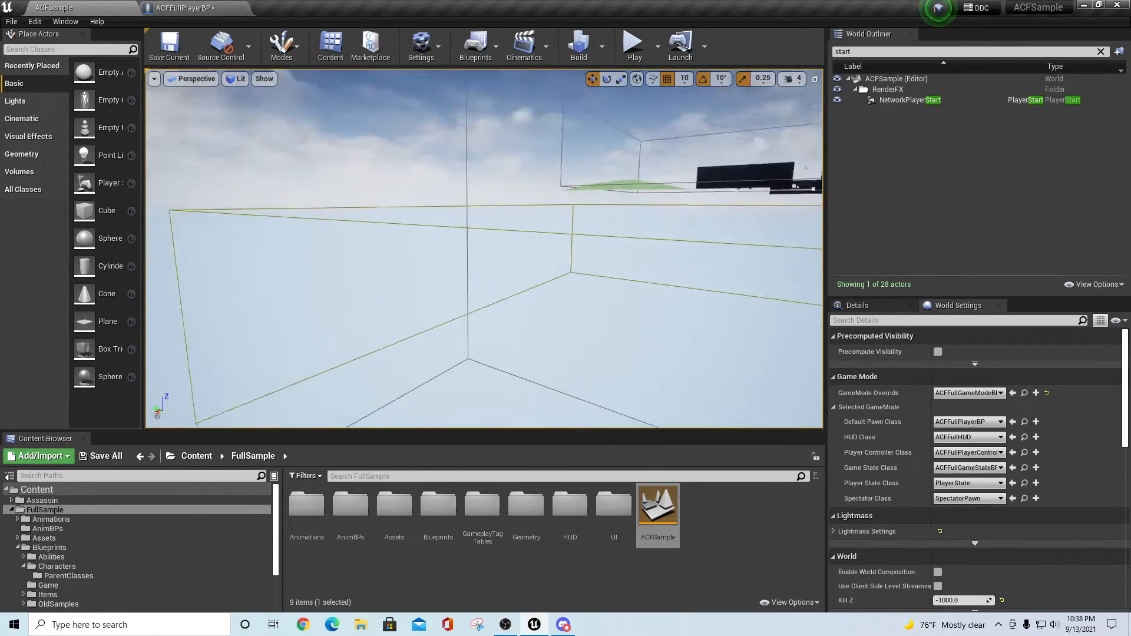
pyautogui.moveTo(485, 283); pyautogui.dragTo(546, 404, button='right')
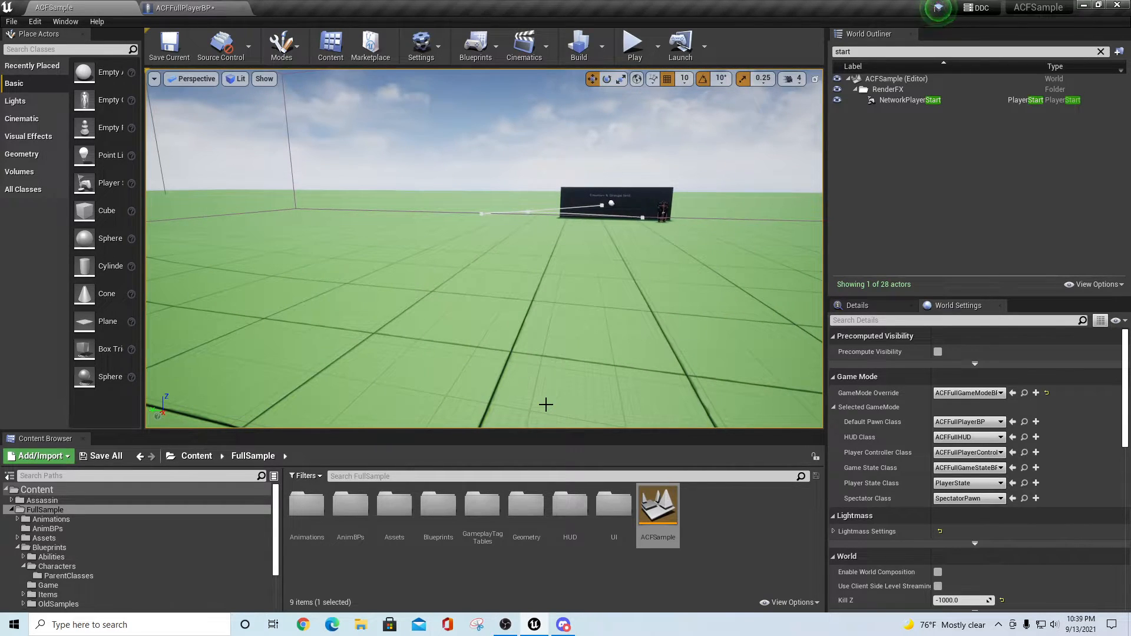
# Locate the level's default pawn class, open the ACFFullPlayerBP blueprint, and show its class settings
pyautogui.click(17, 548)
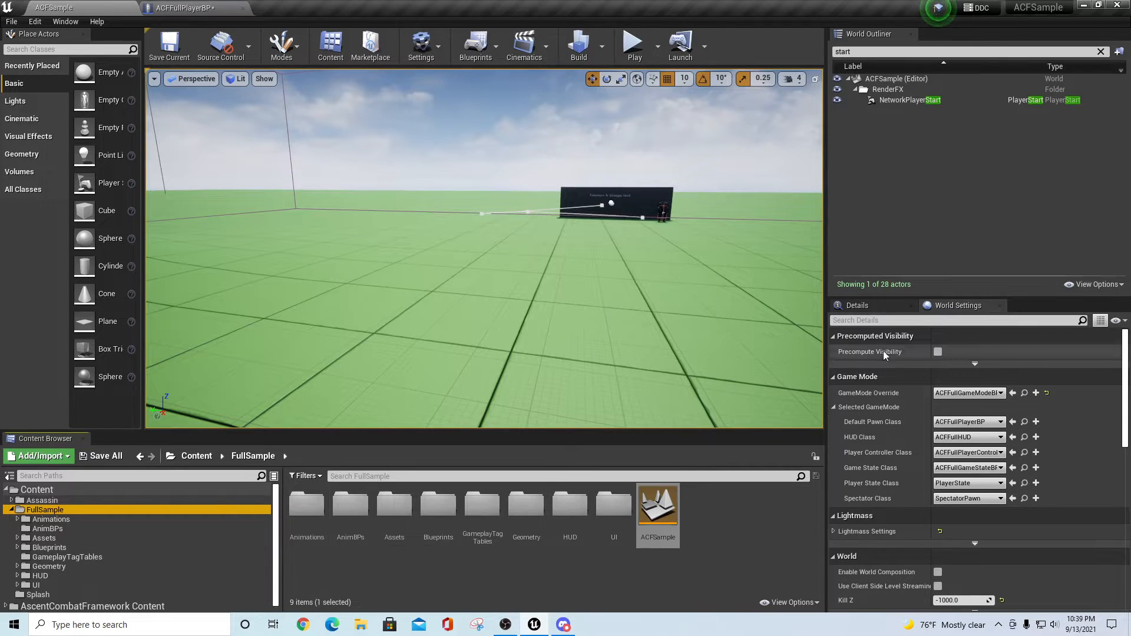
pyautogui.click(1025, 422)
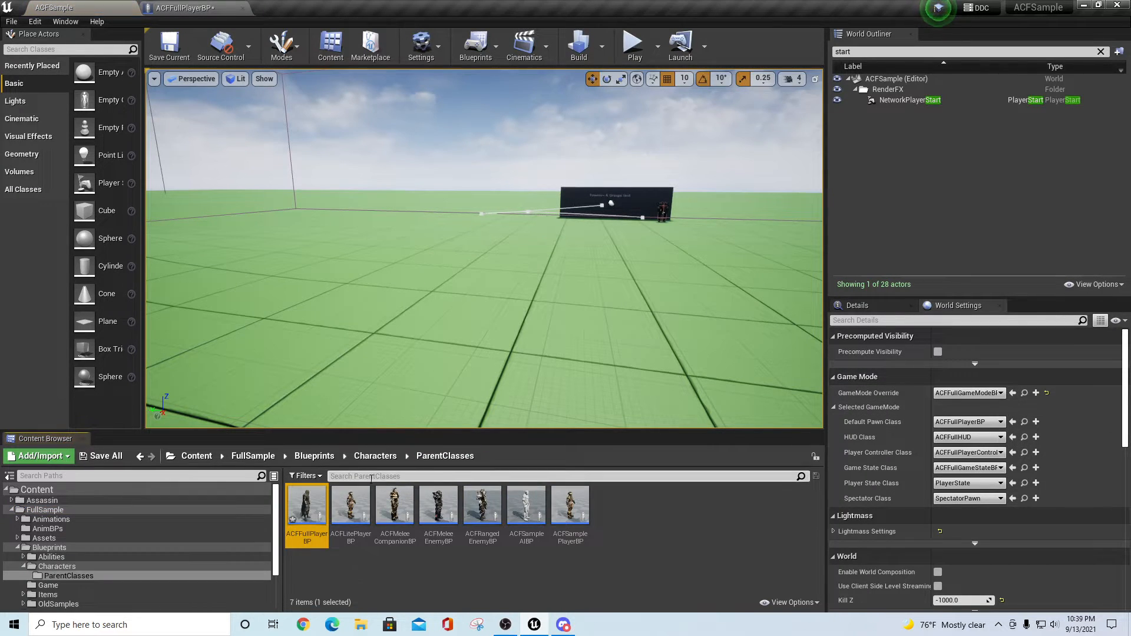
pyautogui.doubleClick(303, 507)
pyautogui.scroll(-1, 458, 363)
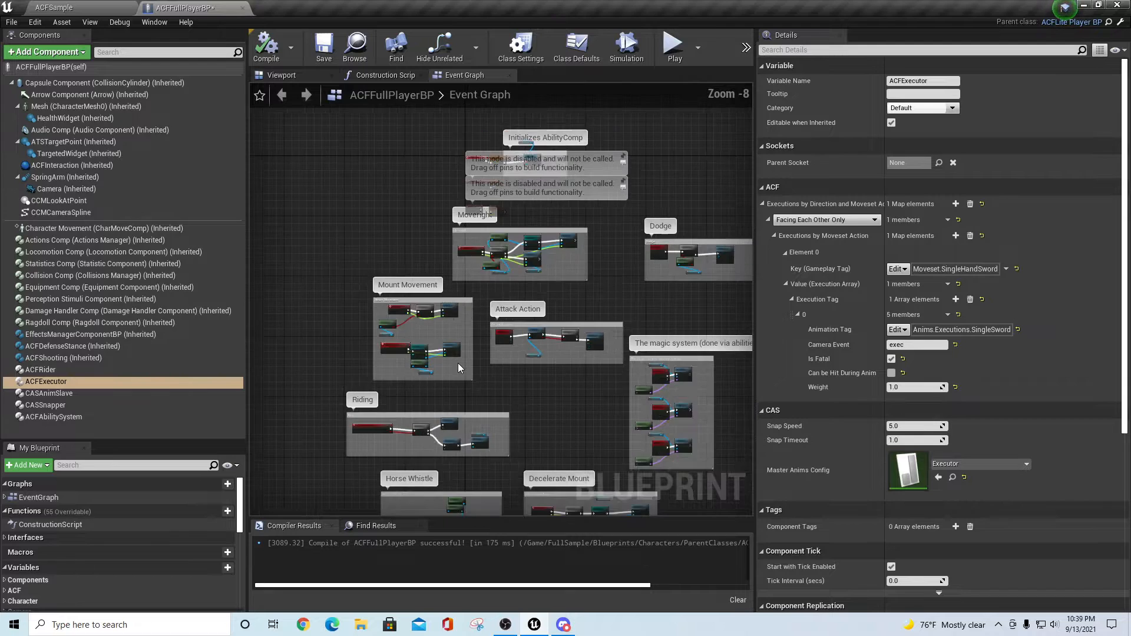
pyautogui.scroll(2, 458, 362)
pyautogui.click(520, 48)
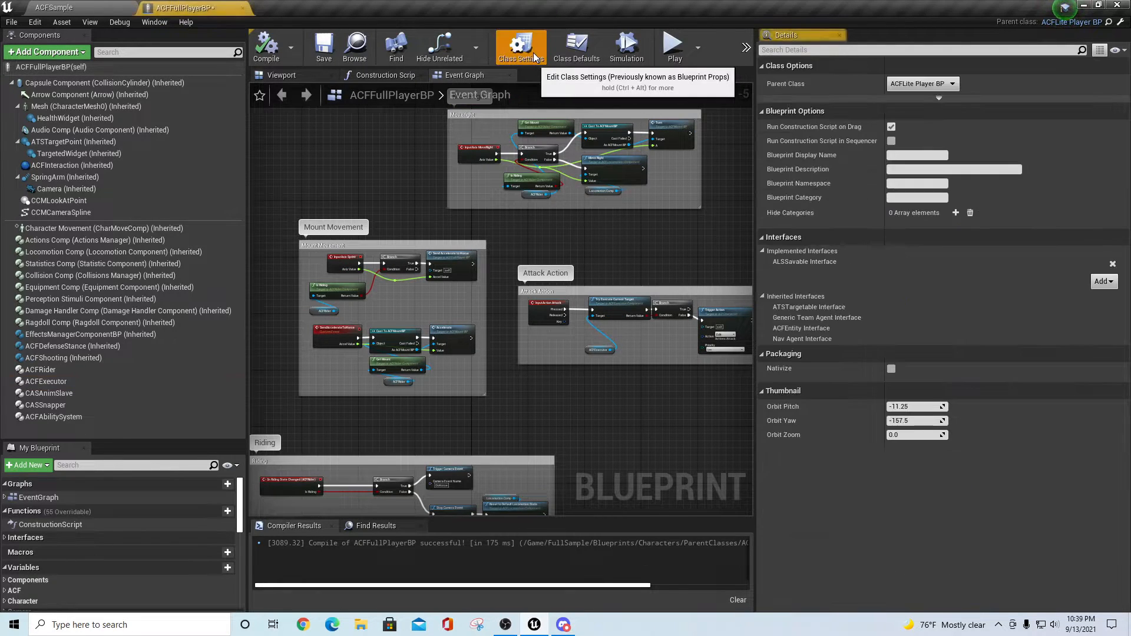
# Return to the ACFSample level and open the Ascent RPG System section of the project settings
pyautogui.click(185, 22)
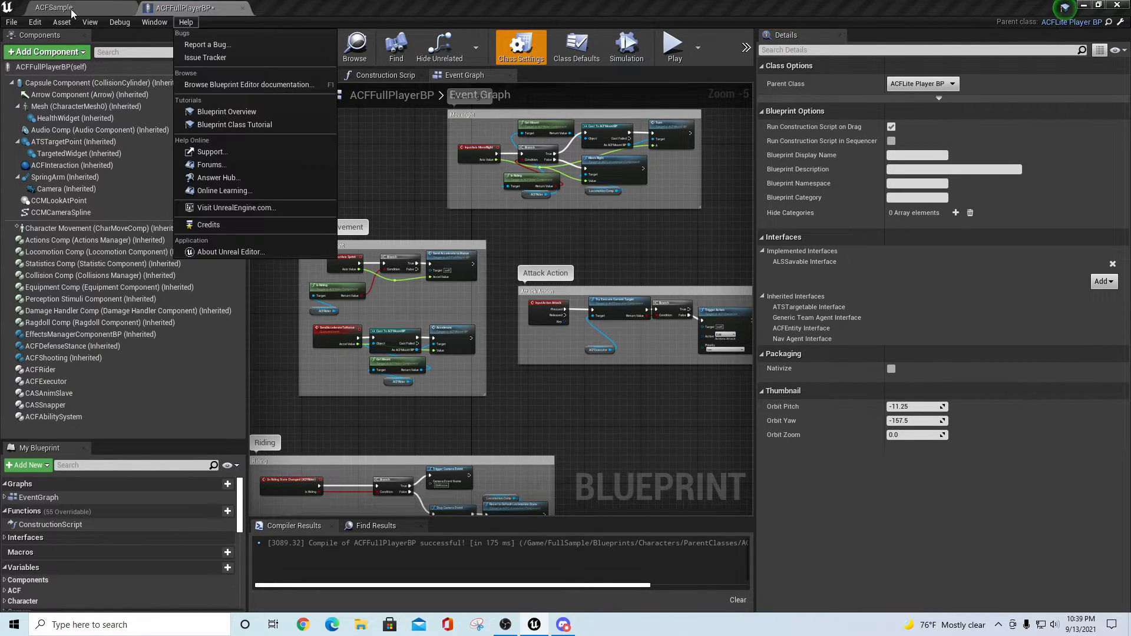
pyautogui.click(54, 7)
pyautogui.click(480, 47)
pyautogui.click(439, 48)
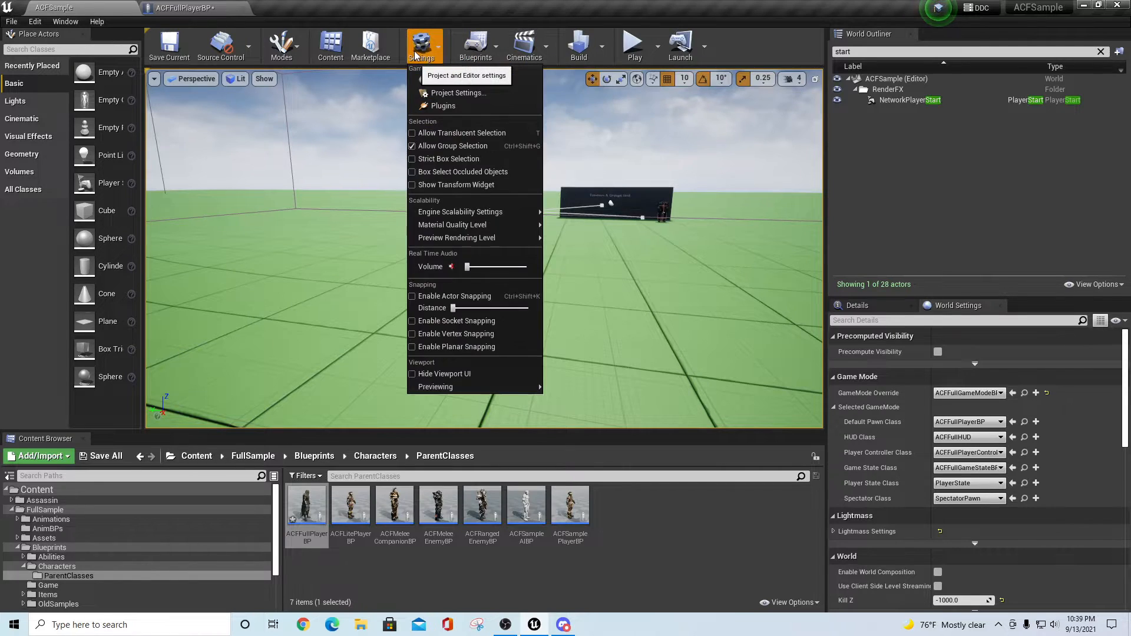
pyautogui.click(439, 90)
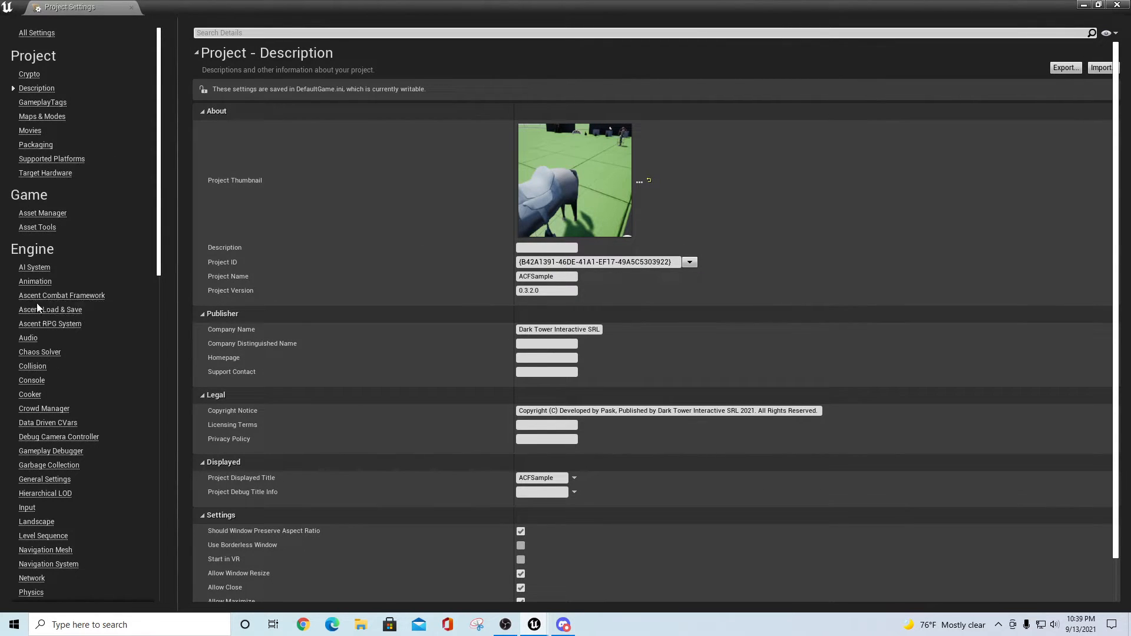
pyautogui.click(59, 323)
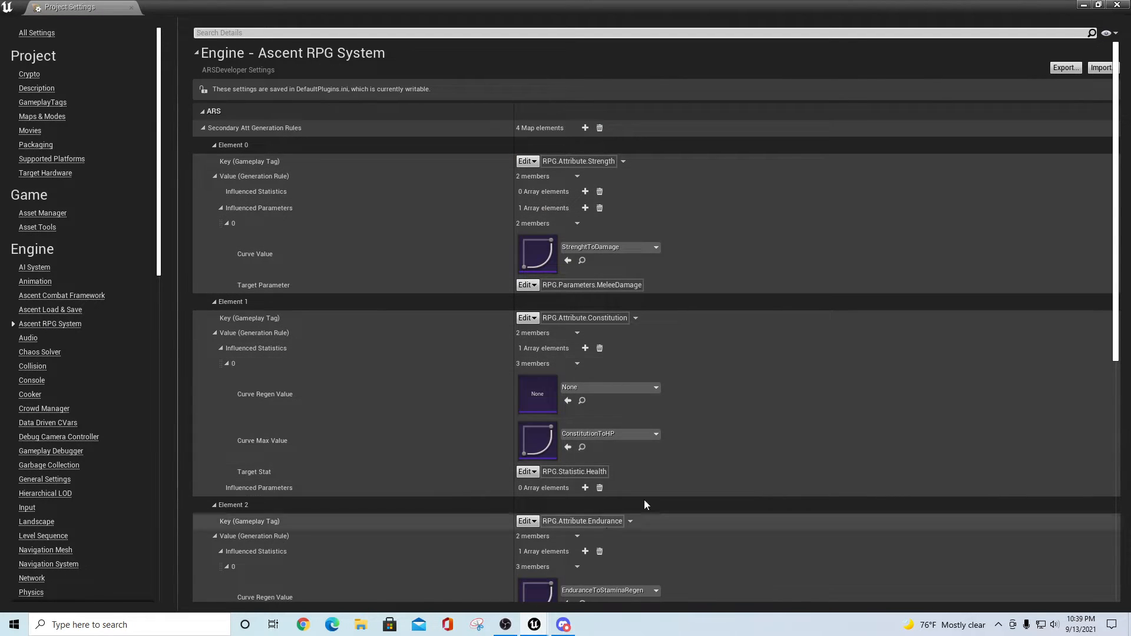
# Open the StrenghtToDamage curve of the Strength rule, examine how damage scales at its keys, and close it
pyautogui.doubleClick(533, 247)
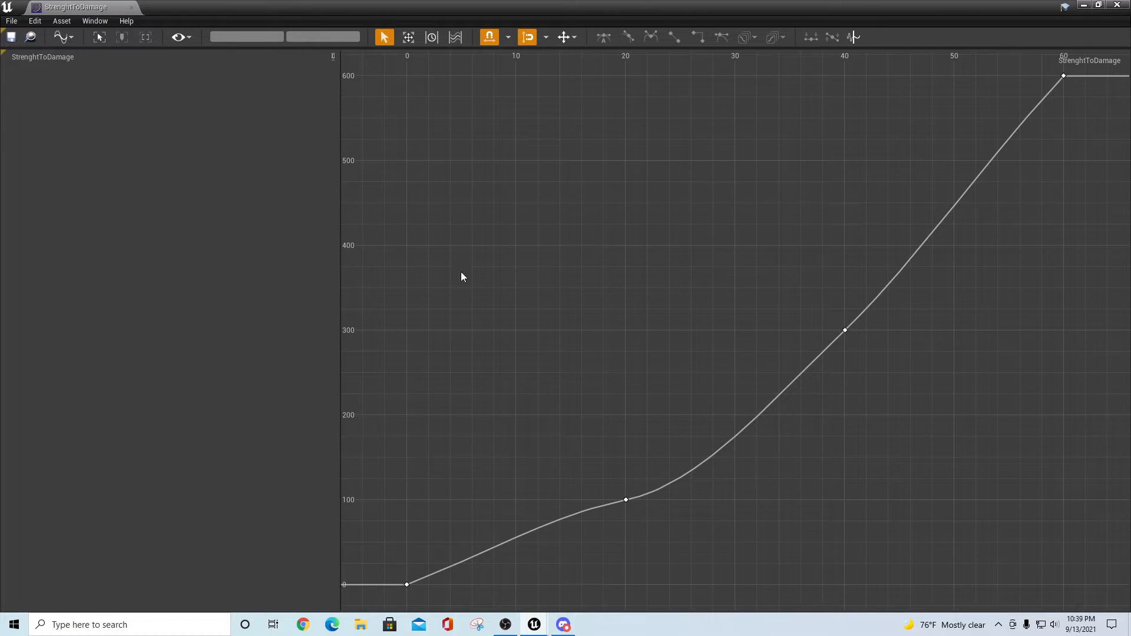
pyautogui.moveTo(413, 585)
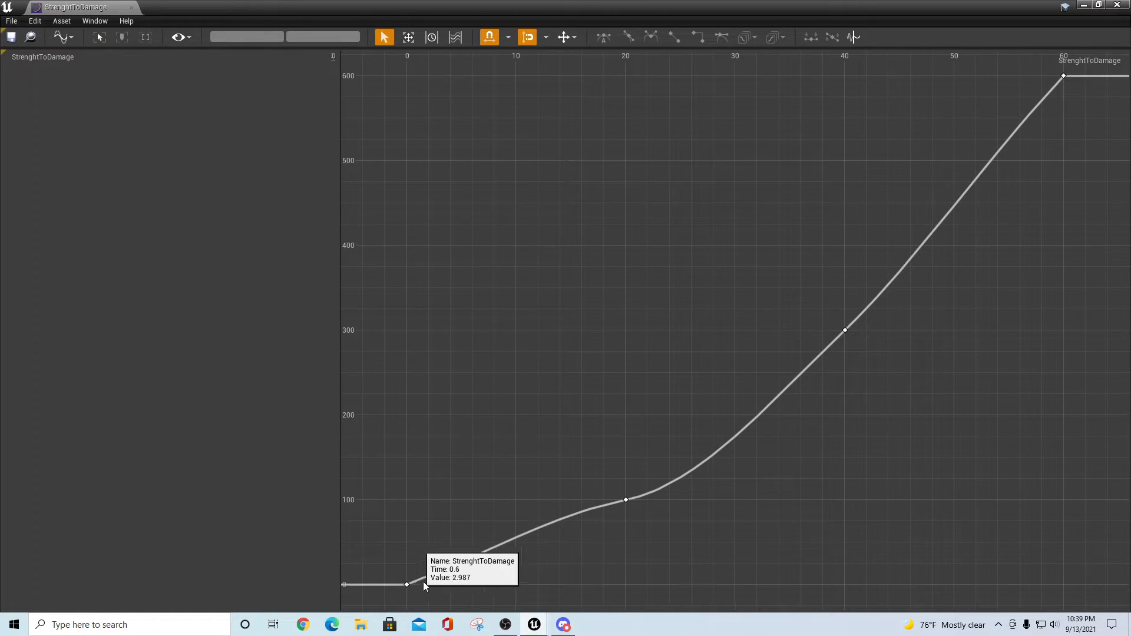
pyautogui.moveTo(627, 499)
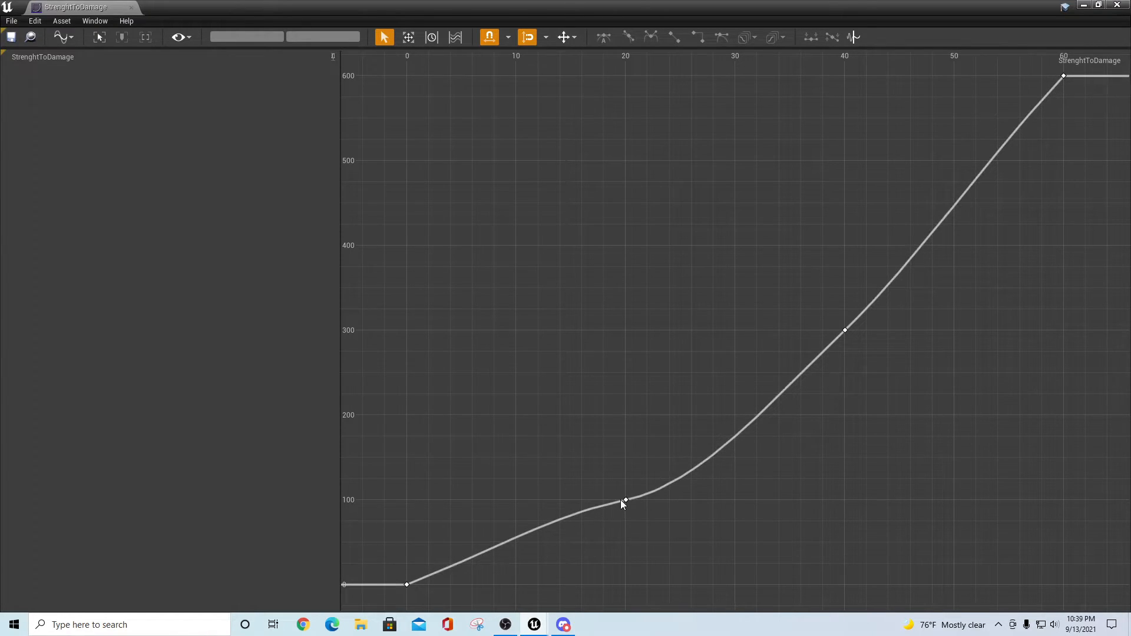
pyautogui.moveTo(846, 331)
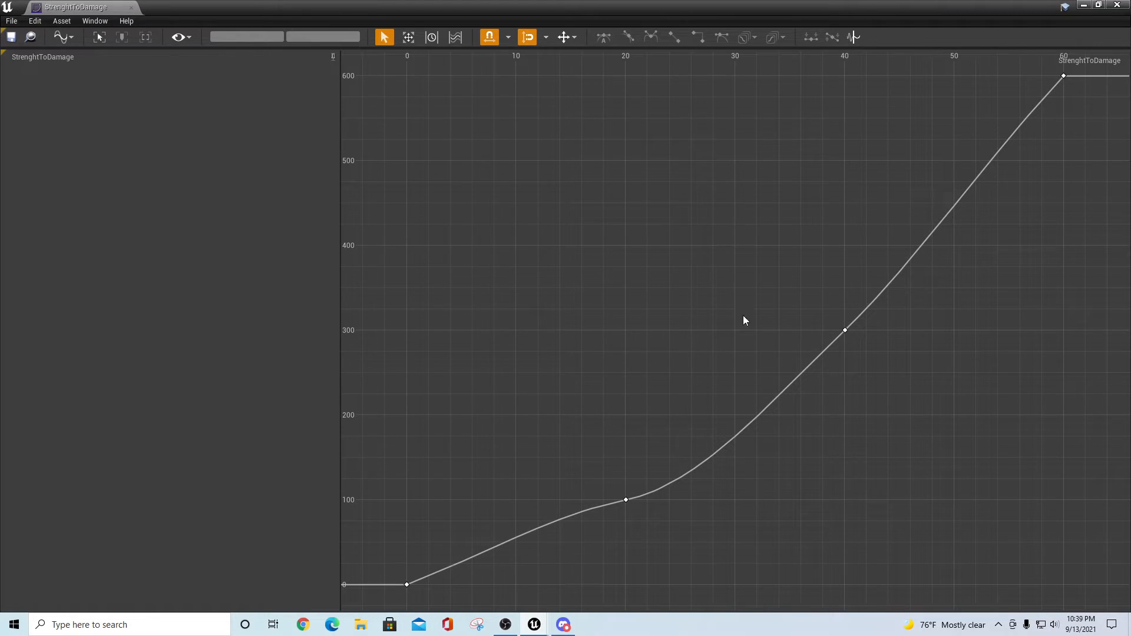
pyautogui.moveTo(734, 437)
pyautogui.scroll(1, 782, 320)
pyautogui.scroll(-2, 795, 309)
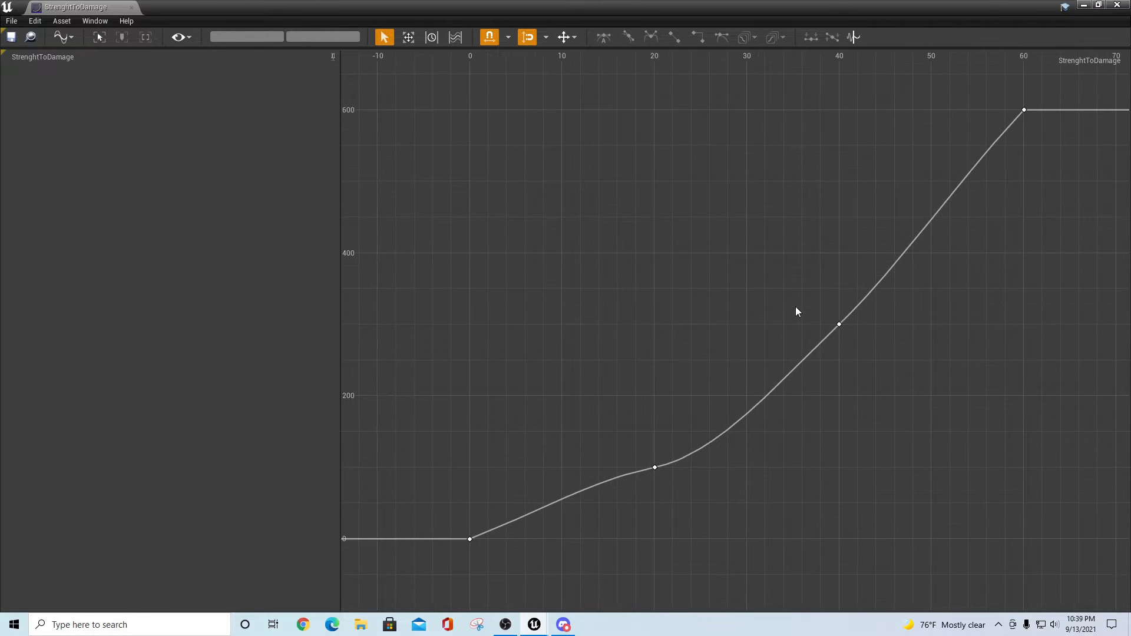
pyautogui.scroll(-3, 795, 306)
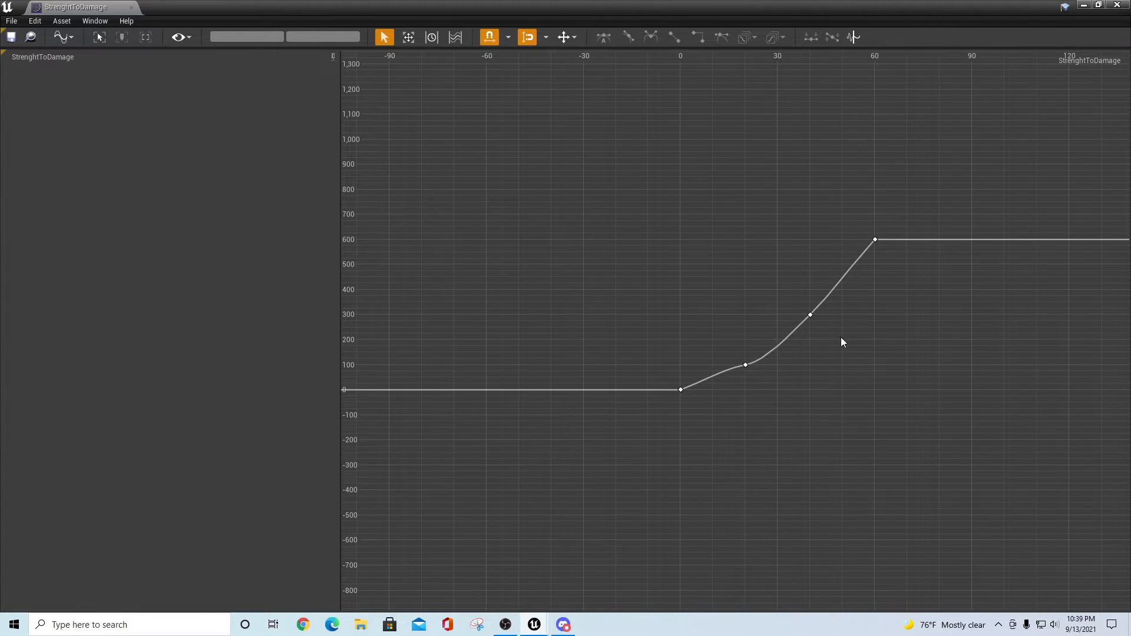
pyautogui.scroll(3, 793, 410)
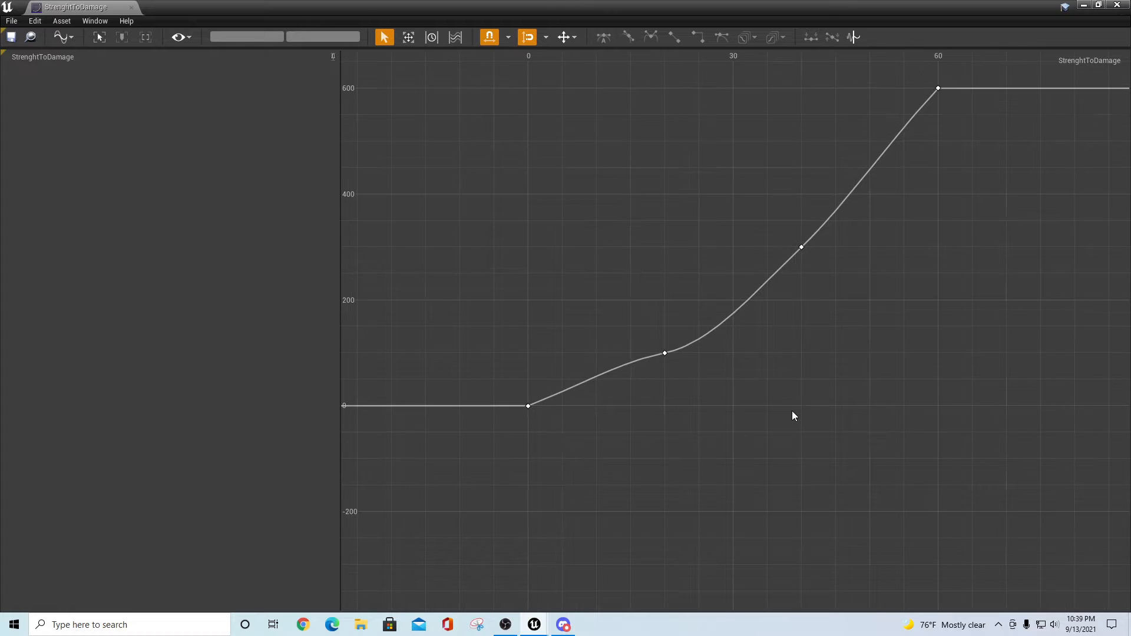
pyautogui.click(132, 7)
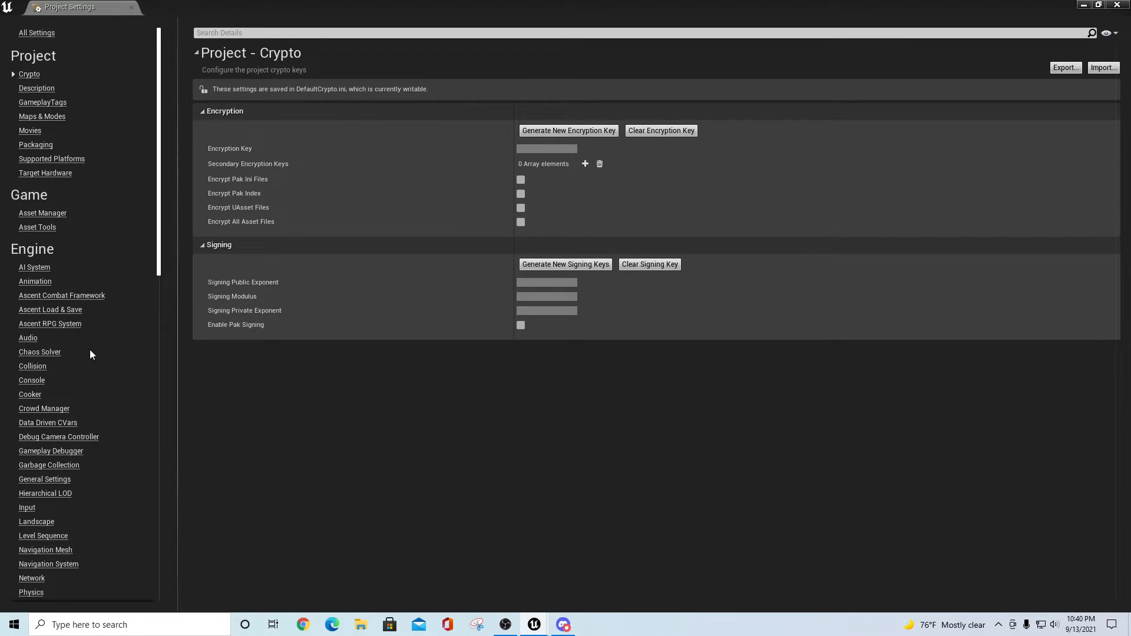
# Return to the Ascent RPG System settings and examine the keys of the Constitution rule's ConstitutionToHP curve
pyautogui.click(50, 323)
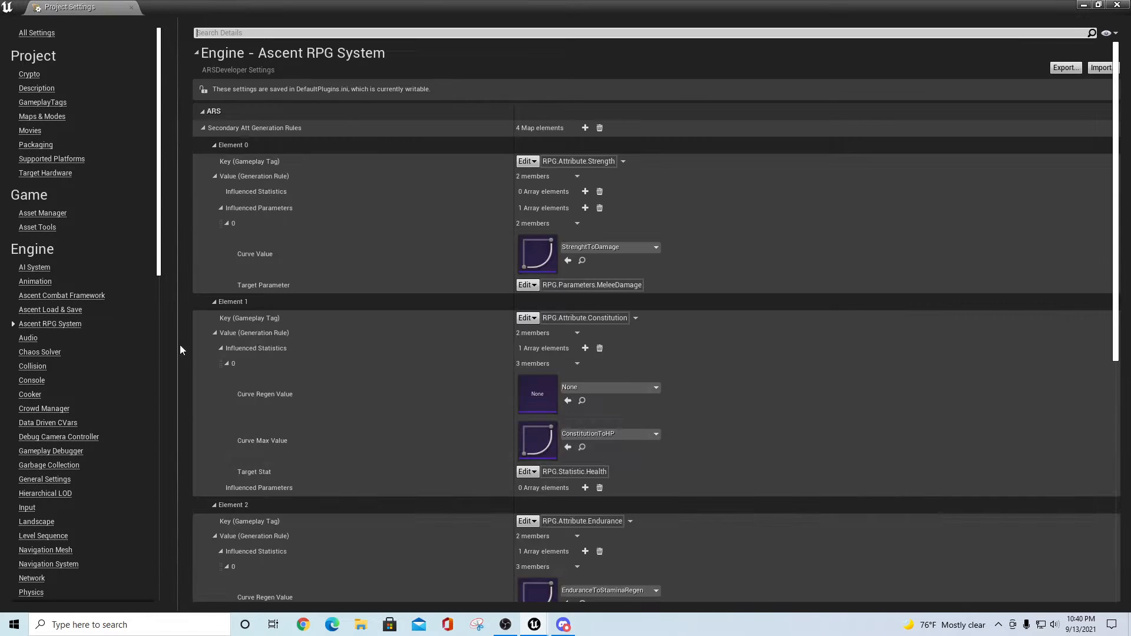
pyautogui.scroll(-3, 832, 440)
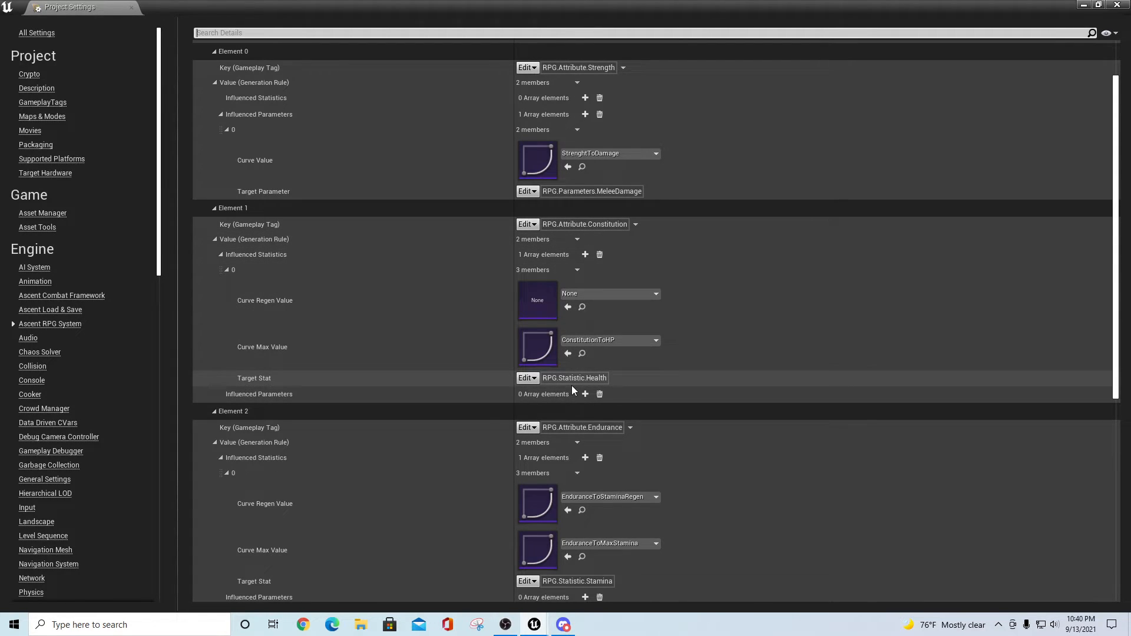
pyautogui.doubleClick(539, 352)
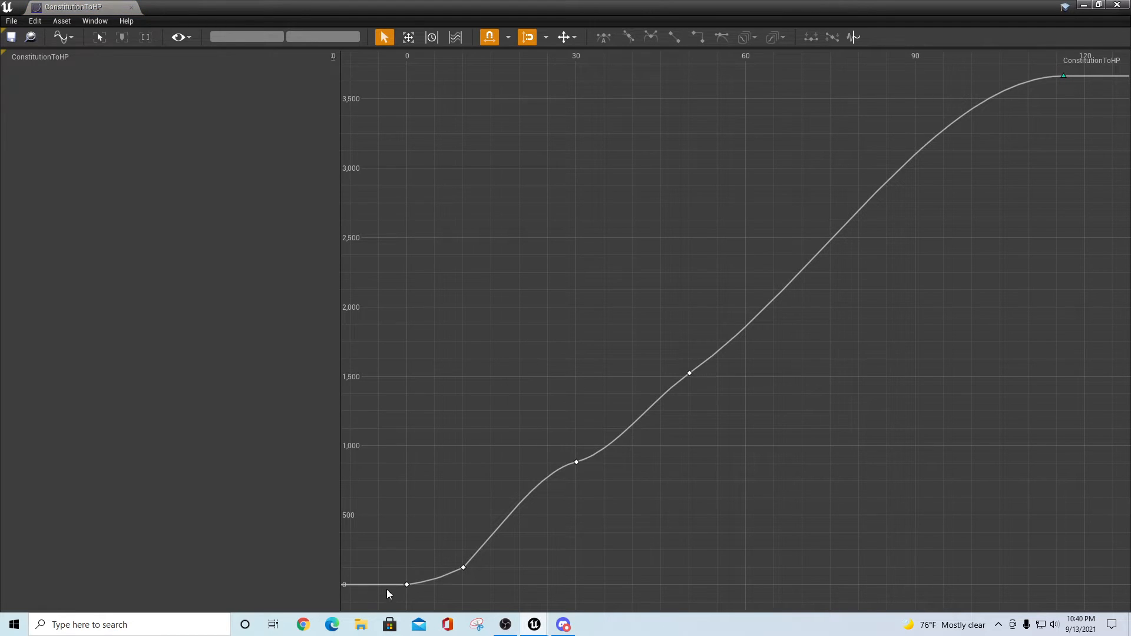
pyautogui.moveTo(461, 567)
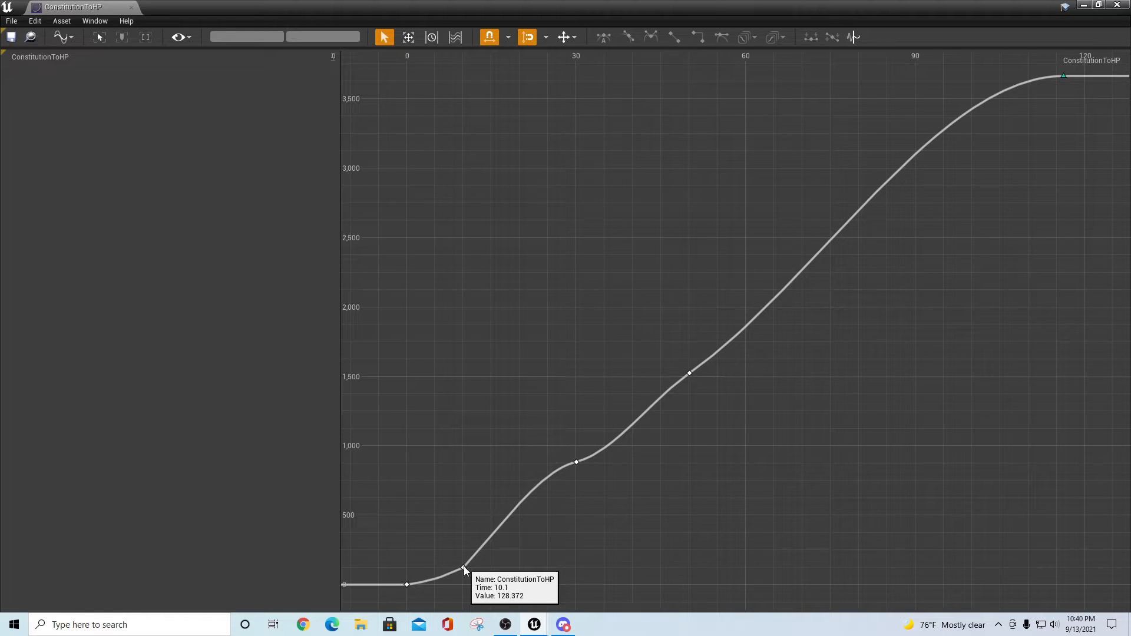
pyautogui.moveTo(578, 461)
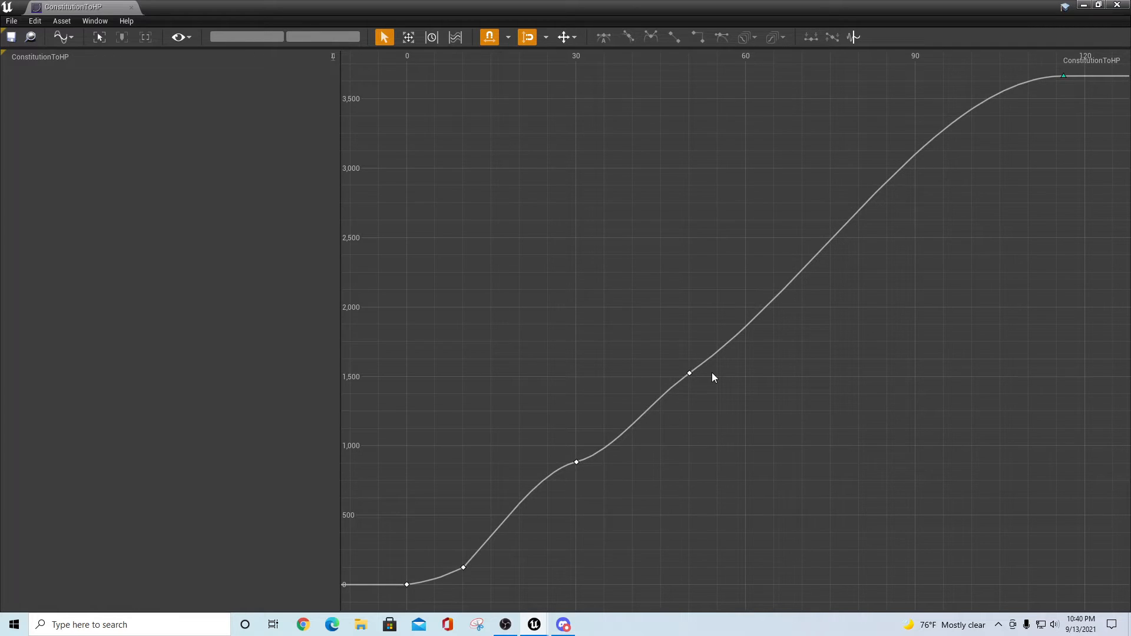
pyautogui.click(131, 7)
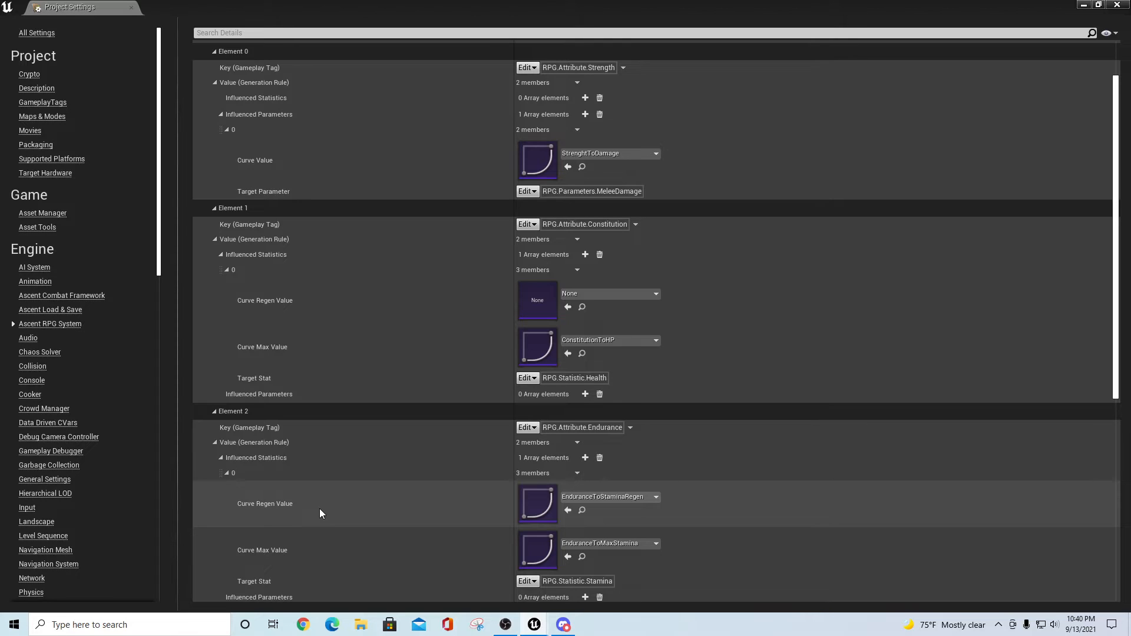
# Review the remaining attribute generation rules for Endurance and Resistance, and close the project settings
pyautogui.scroll(-4, 825, 338)
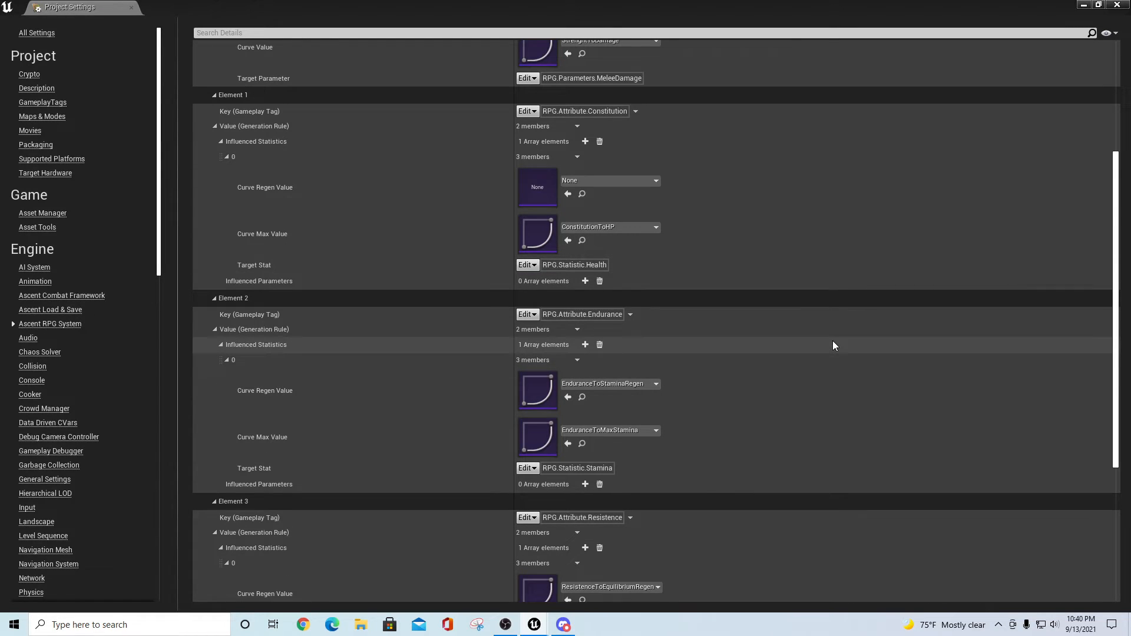
pyautogui.scroll(7, 838, 285)
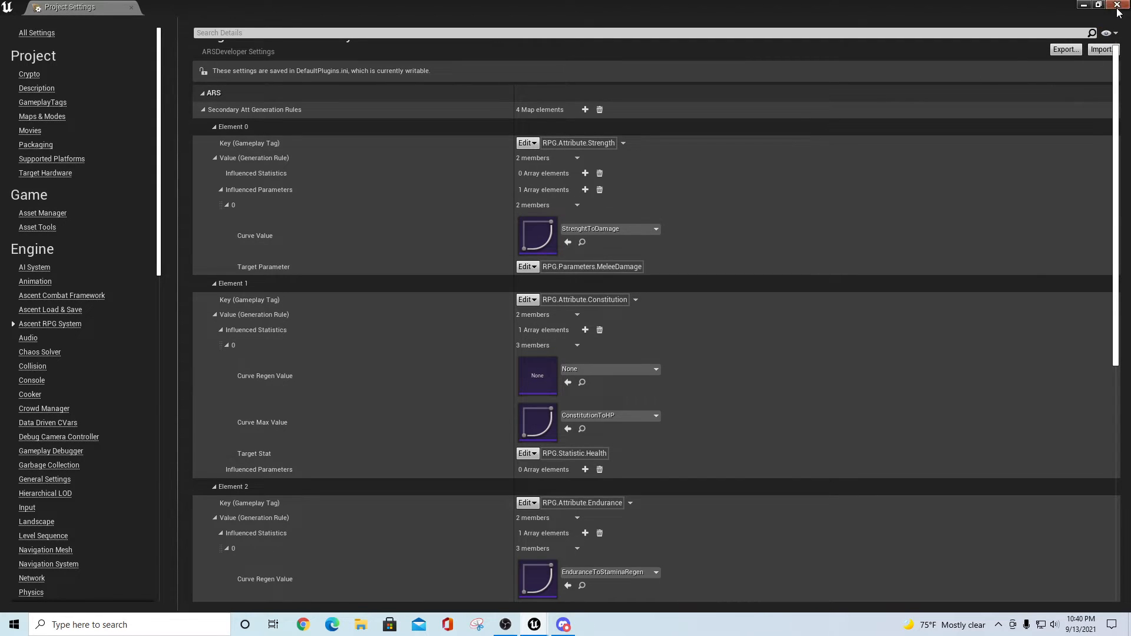
pyautogui.click(131, 7)
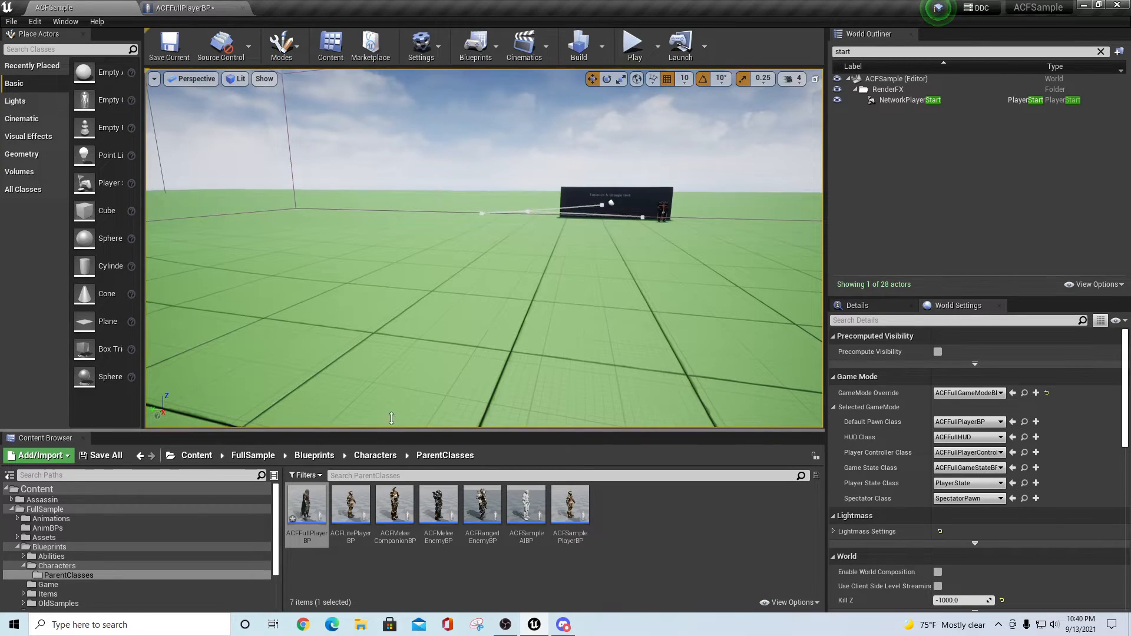
# Enlarge the content browser and search the AscentCombatFramework Content folder for "docu"
pyautogui.moveTo(379, 436); pyautogui.dragTo(379, 219)
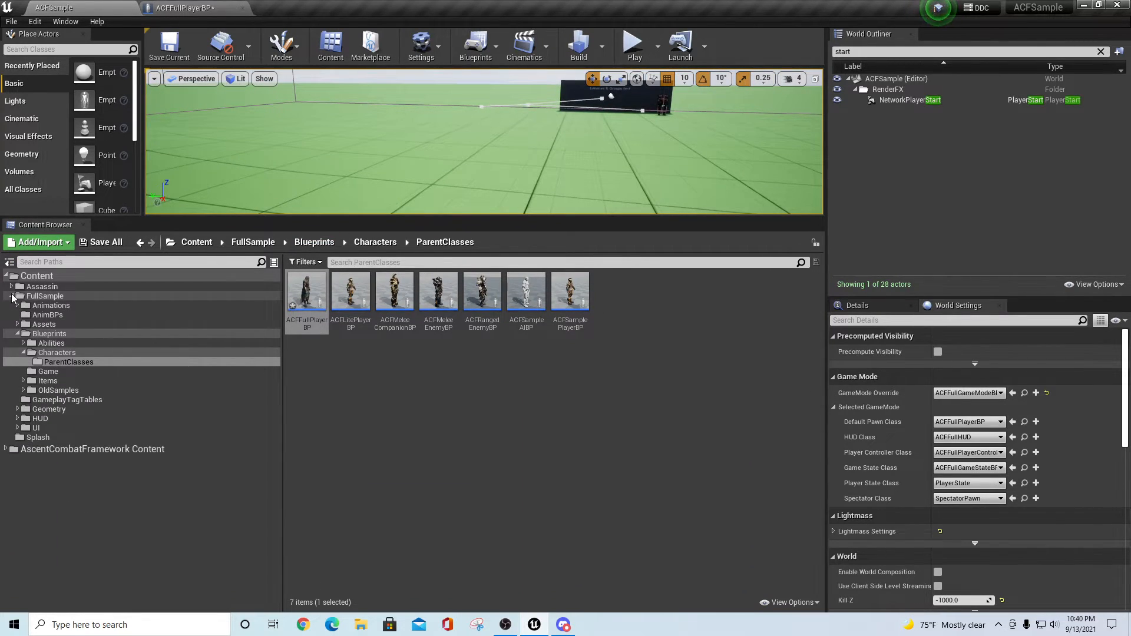
pyautogui.doubleClick(249, 295)
pyautogui.click(47, 318)
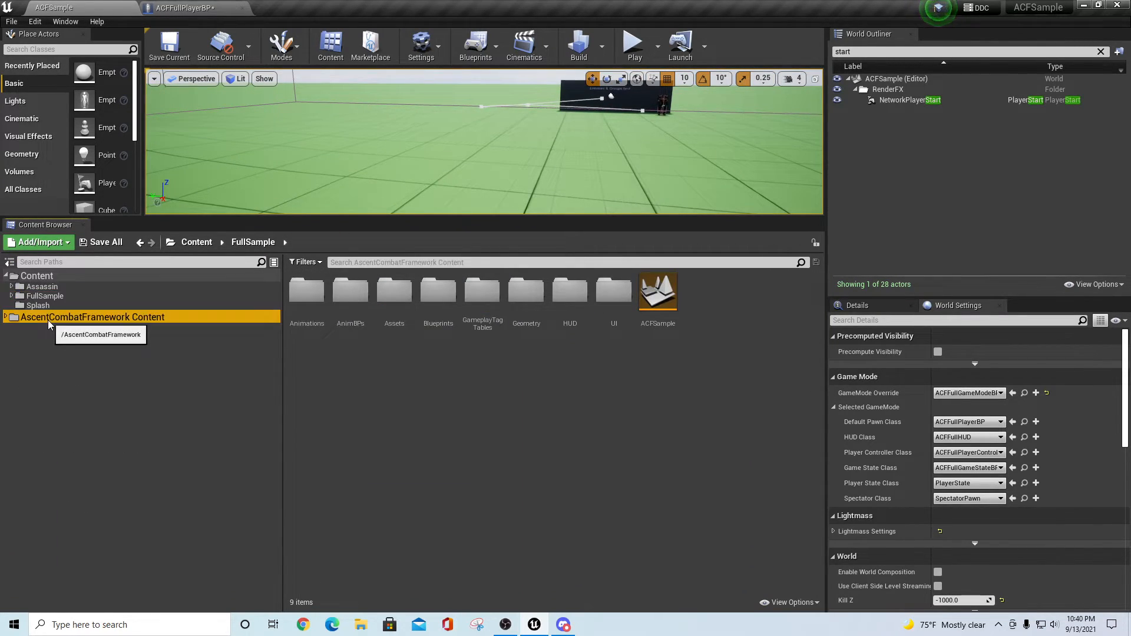
pyautogui.click(386, 262)
pyautogui.write('docu')
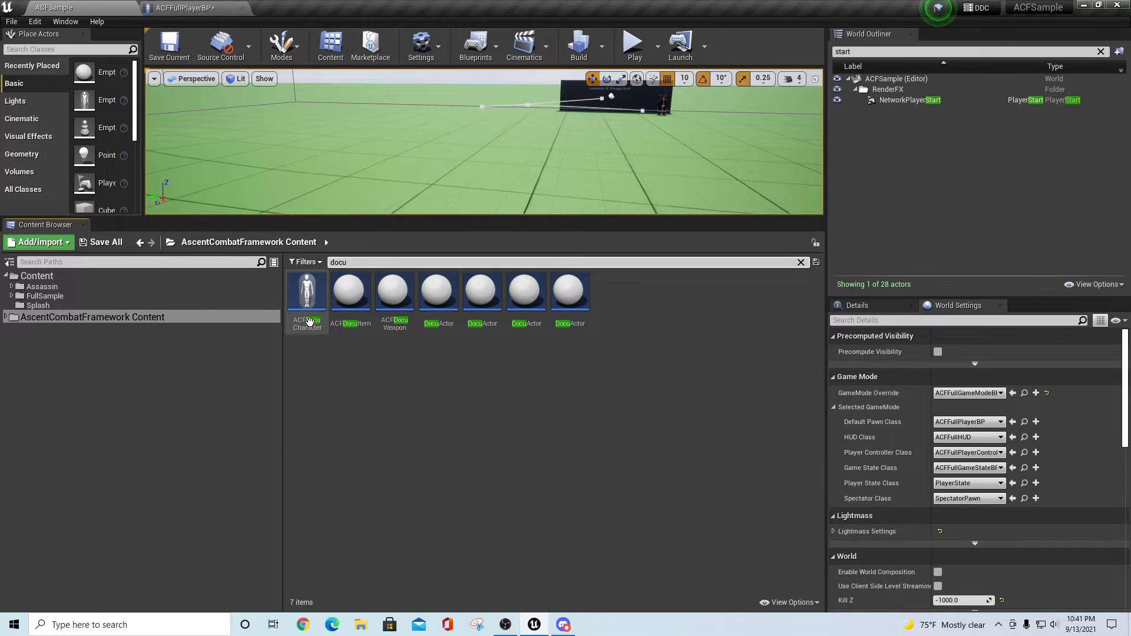
# Open the ACFDocuCharacter blueprint and widen its event graph area to view all the documentation nodes
pyautogui.doubleClick(307, 292)
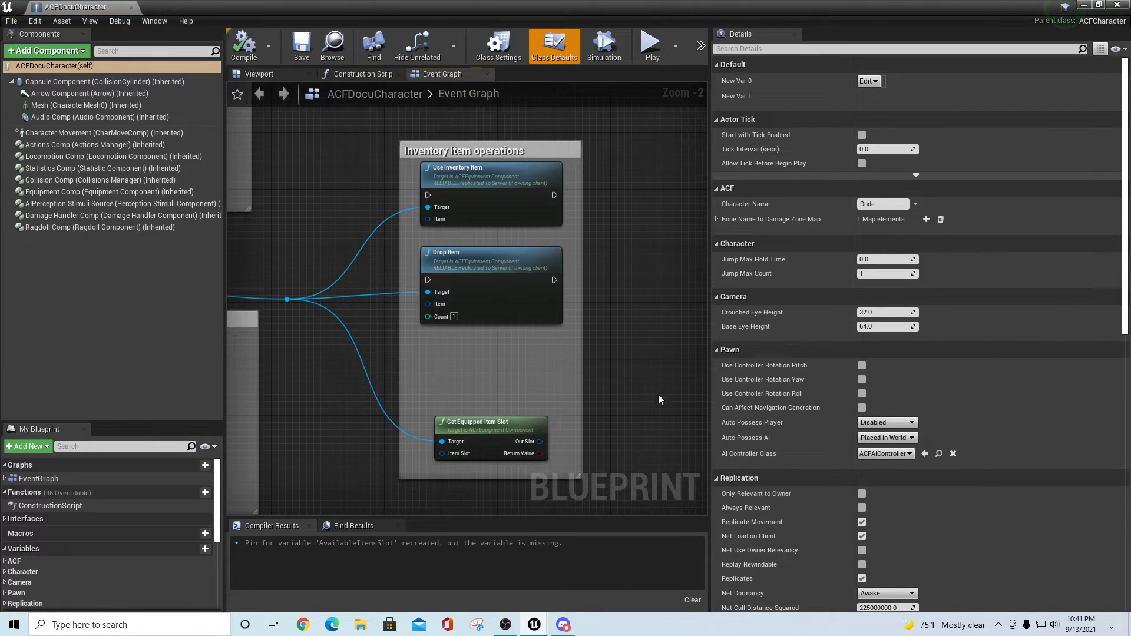
pyautogui.moveTo(709, 353); pyautogui.dragTo(971, 321)
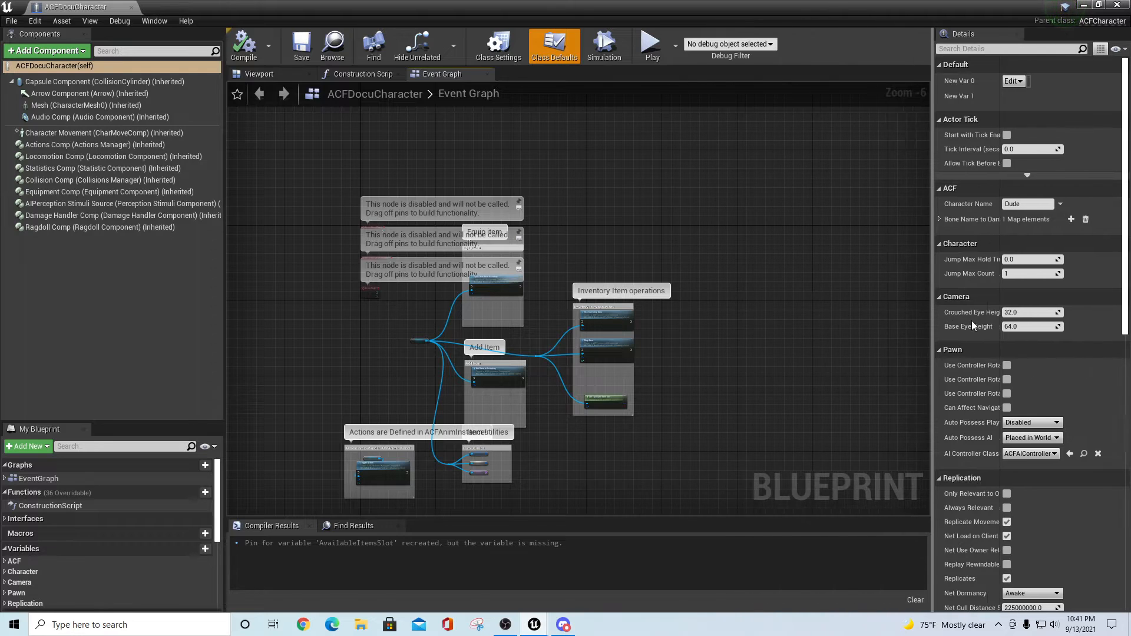
# Examine the equip, add, inventory operation and item utility nodes in ACFDocuCharacter's event graph, enlarging the graph area, and close the blueprint
pyautogui.scroll(2, 750, 363)
pyautogui.moveTo(493, 512); pyautogui.dragTo(719, 481, button='right')
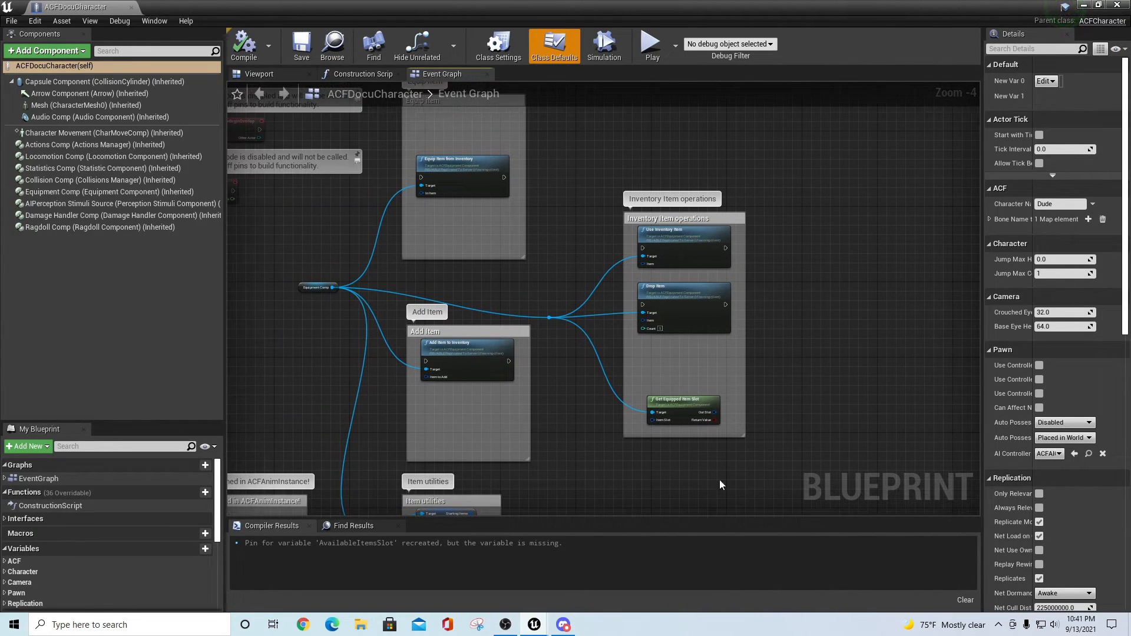
pyautogui.moveTo(652, 516); pyautogui.dragTo(648, 586)
pyautogui.moveTo(601, 527); pyautogui.dragTo(827, 445, button='right')
pyautogui.scroll(3, 592, 470)
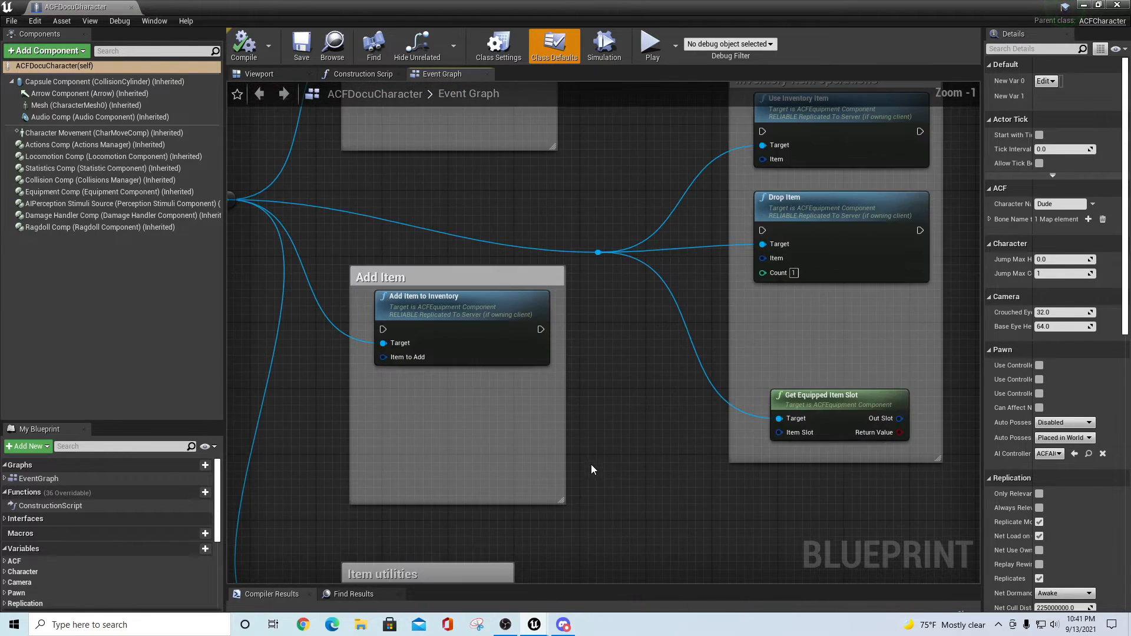
pyautogui.moveTo(625, 417); pyautogui.dragTo(677, 596, button='right')
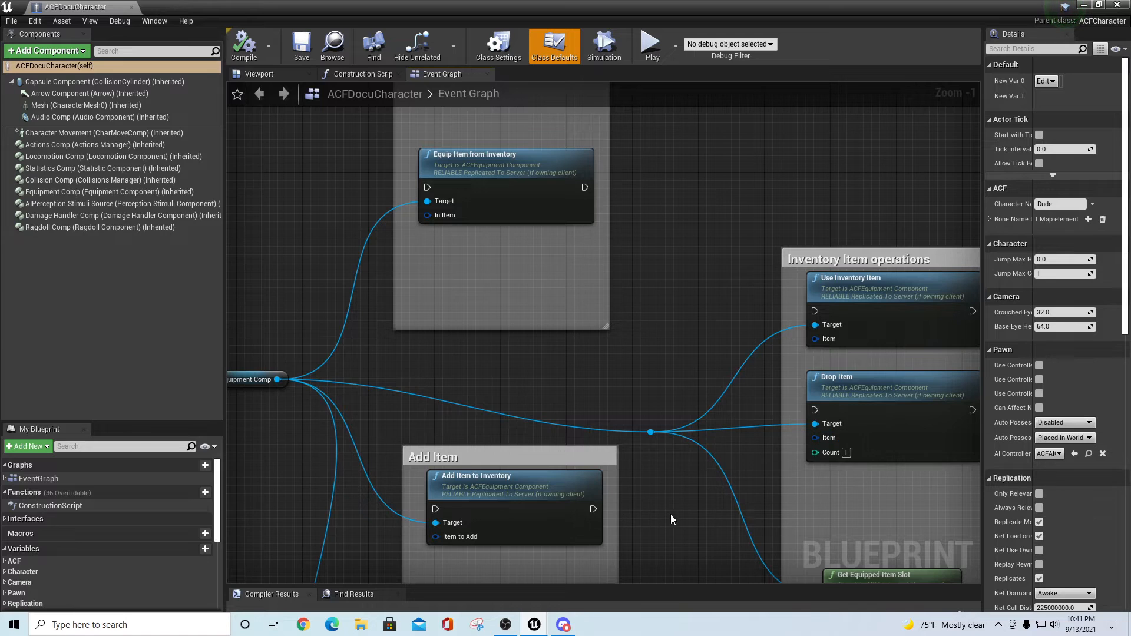
pyautogui.moveTo(671, 519); pyautogui.dragTo(789, 114, button='right')
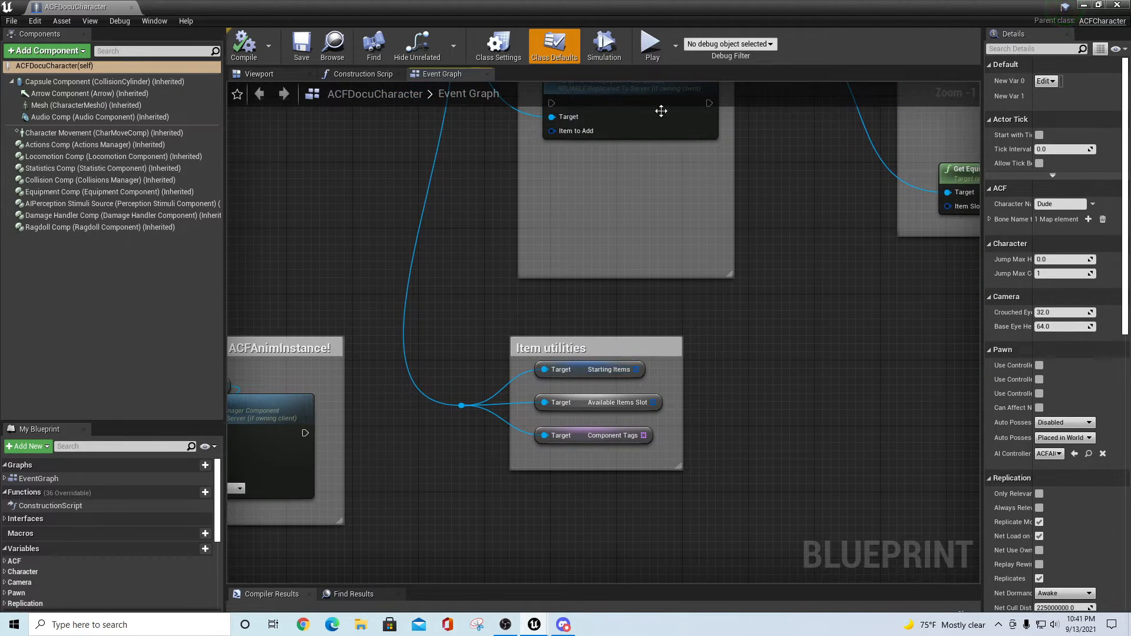
pyautogui.click(132, 6)
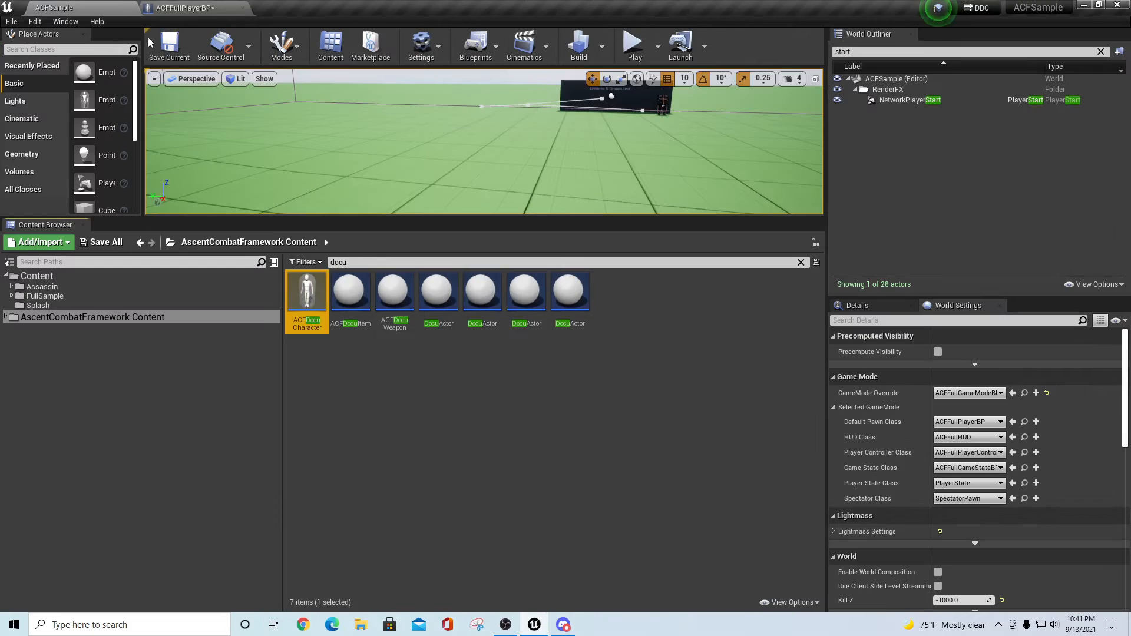
# Review the event graphs of the first DocuActor (targeting) and the second DocuActor (camera events), closing each blueprint after viewing
pyautogui.doubleClick(482, 292)
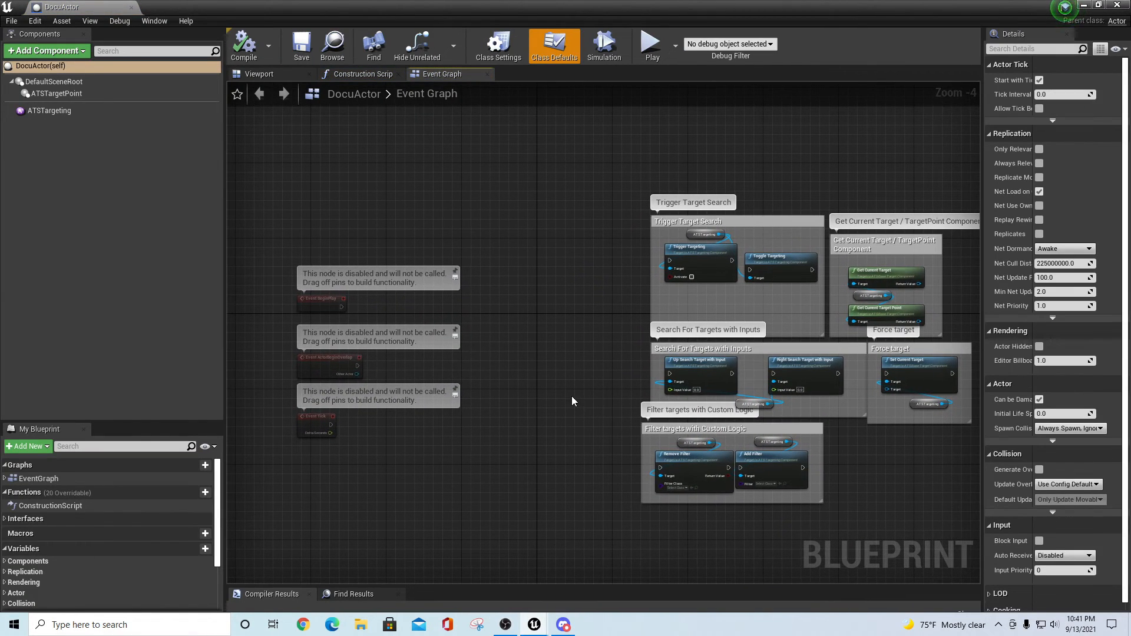
pyautogui.moveTo(571, 396); pyautogui.dragTo(296, 357, button='right')
pyautogui.scroll(1, 482, 370)
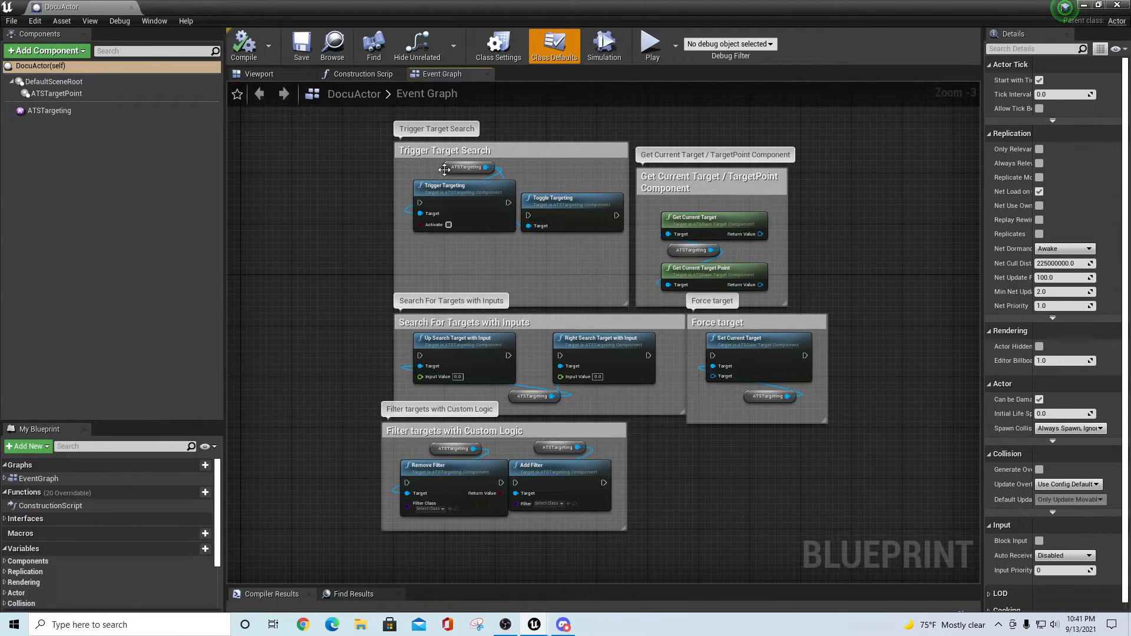
pyautogui.click(133, 9)
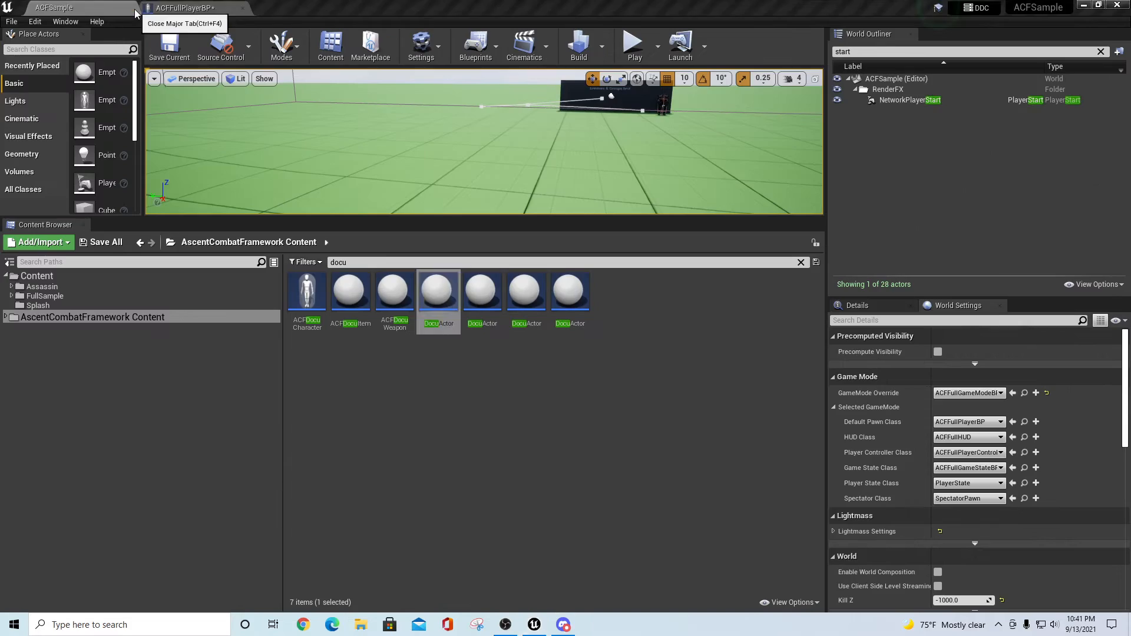
pyautogui.doubleClick(478, 300)
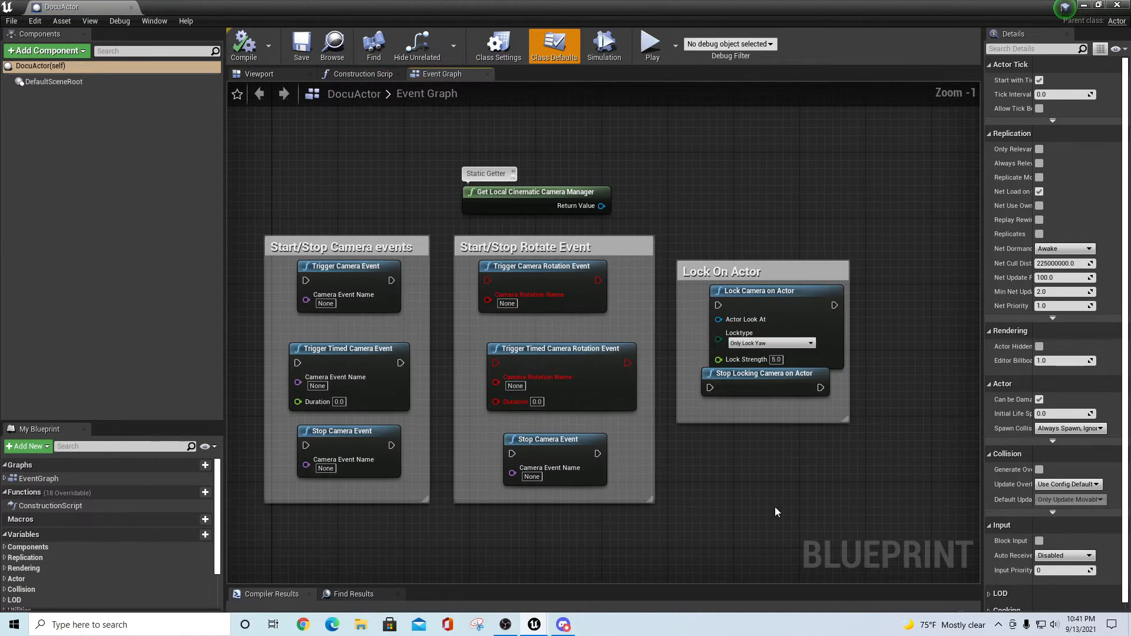
pyautogui.click(131, 8)
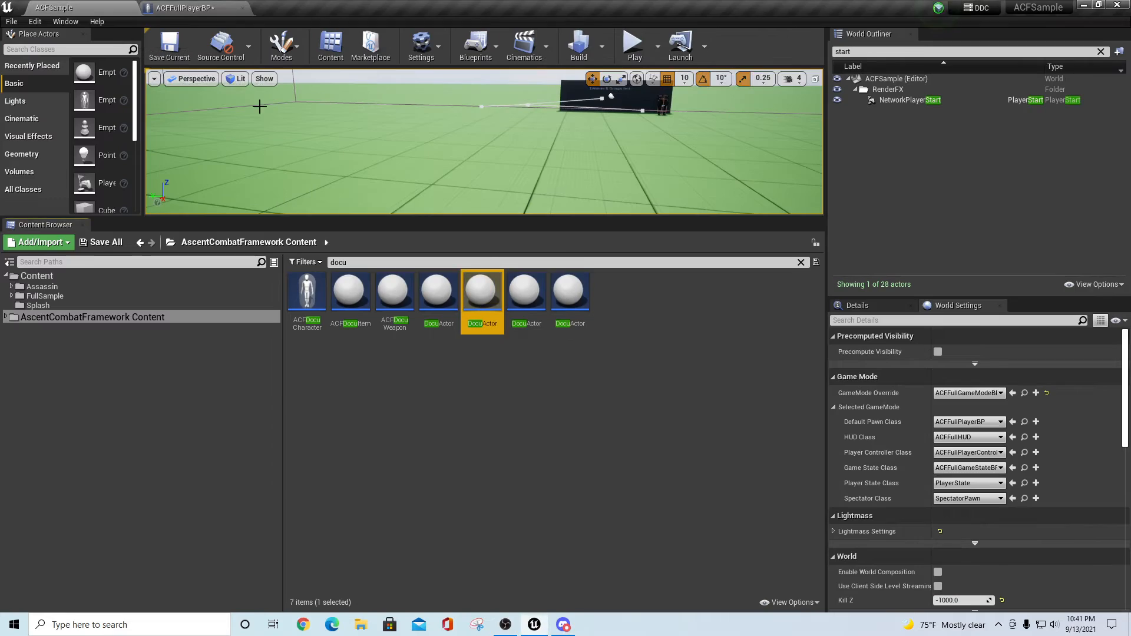
# Open the third DocuActor and examine its ARSStatistics nodes for attribute modifiers, triggered events, experience and statistic regeneration
pyautogui.doubleClick(527, 295)
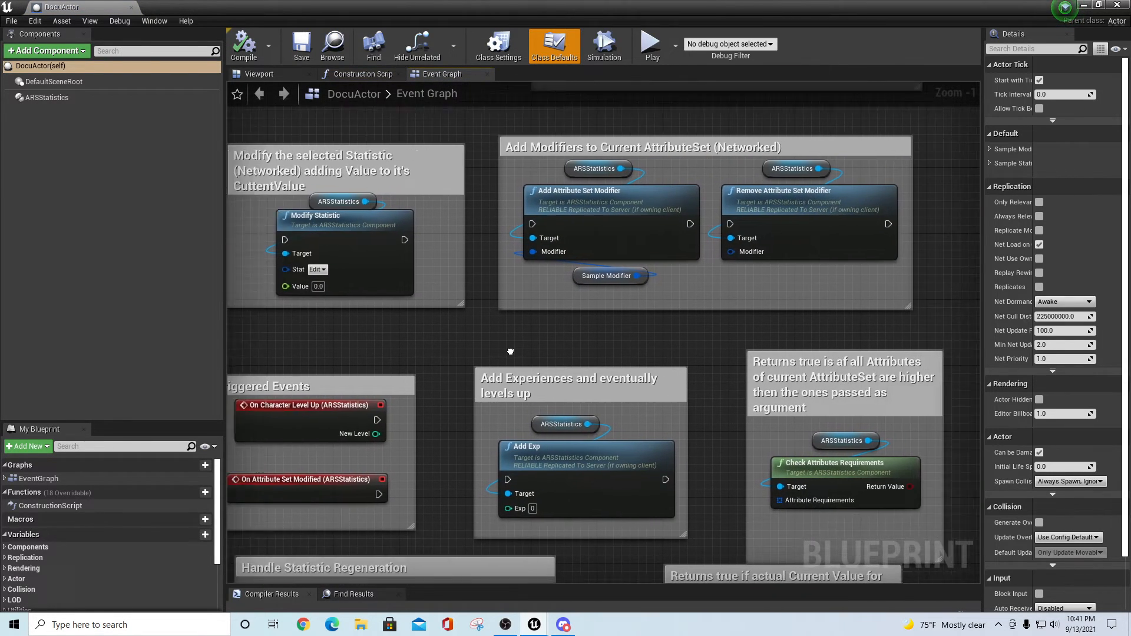
pyautogui.moveTo(510, 352); pyautogui.dragTo(452, 351, button='right')
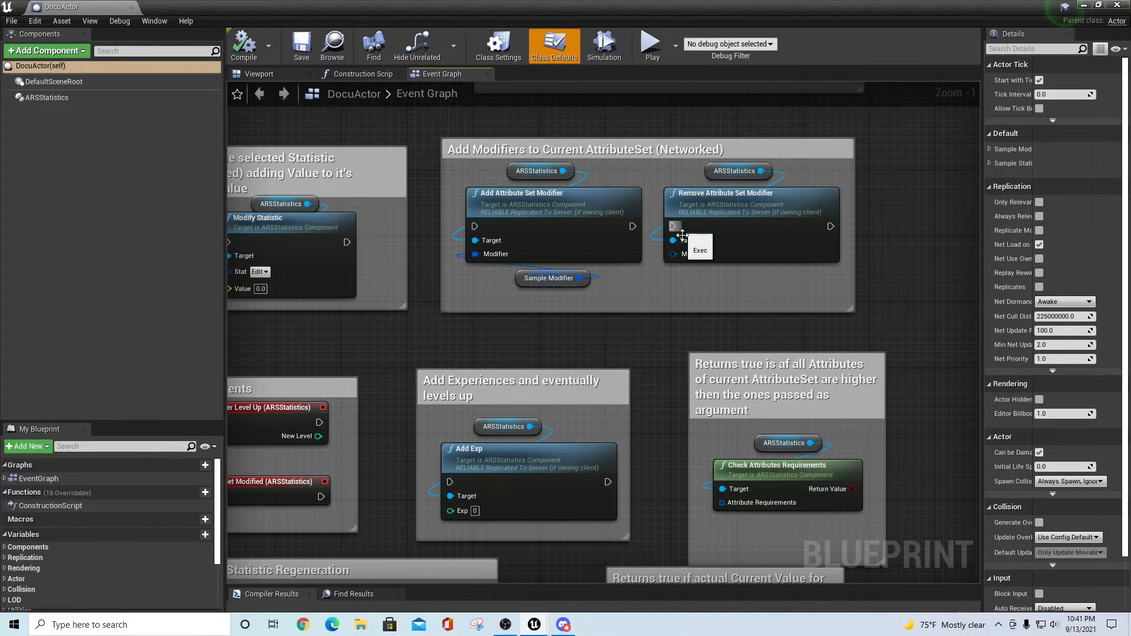
pyautogui.rightClick(410, 345)
pyautogui.click(522, 177)
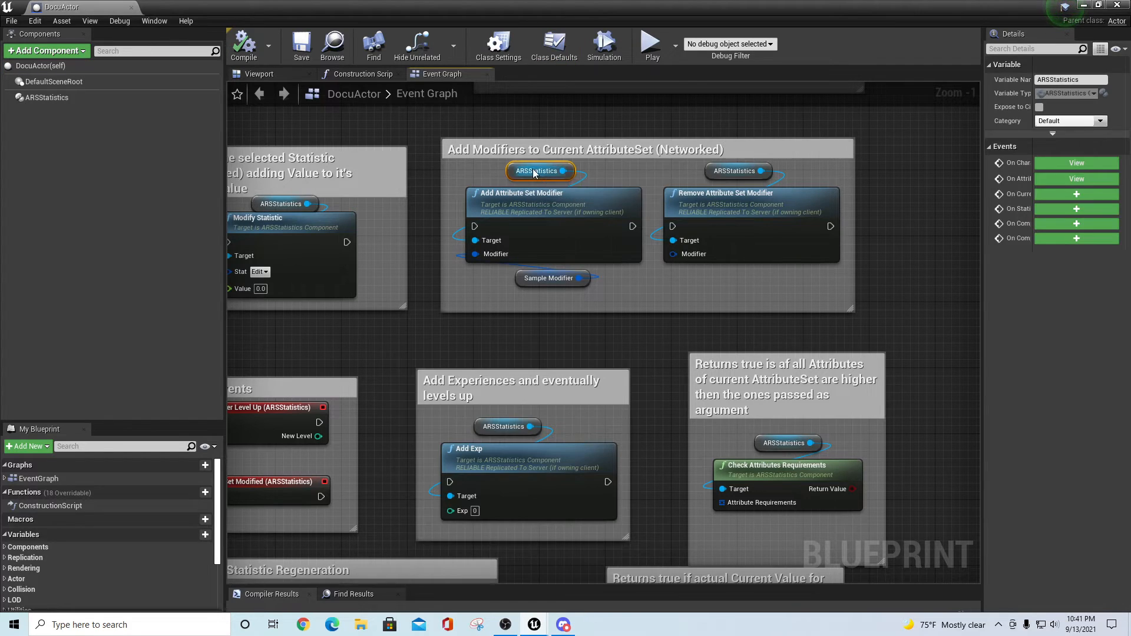
pyautogui.moveTo(433, 337); pyautogui.dragTo(673, 271, button='right')
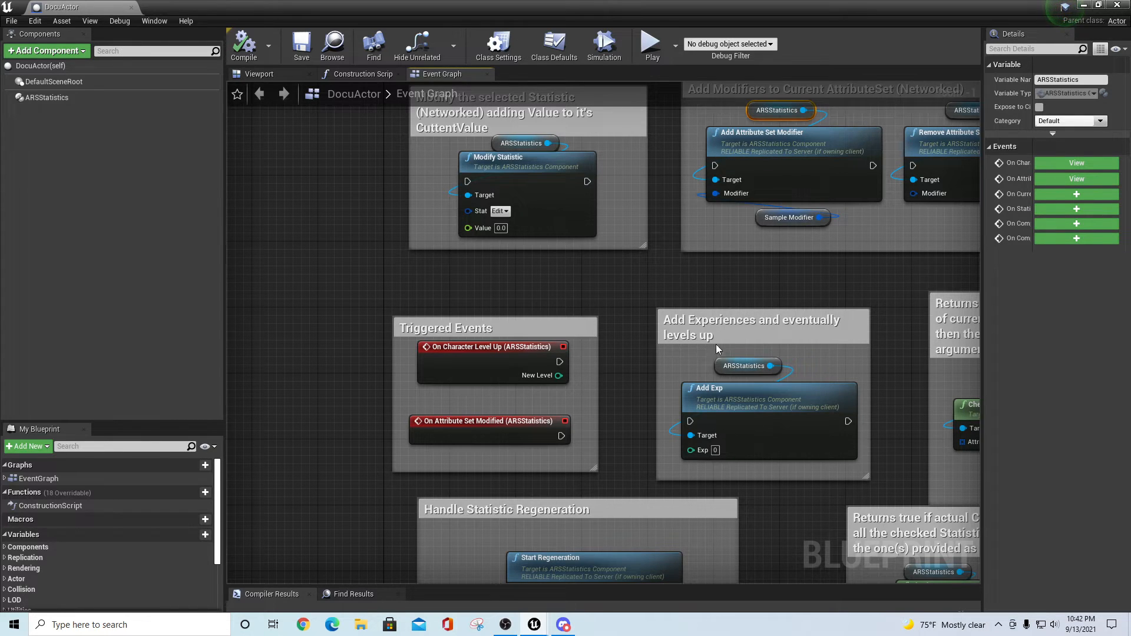
pyautogui.moveTo(646, 373); pyautogui.dragTo(533, 125, button='right')
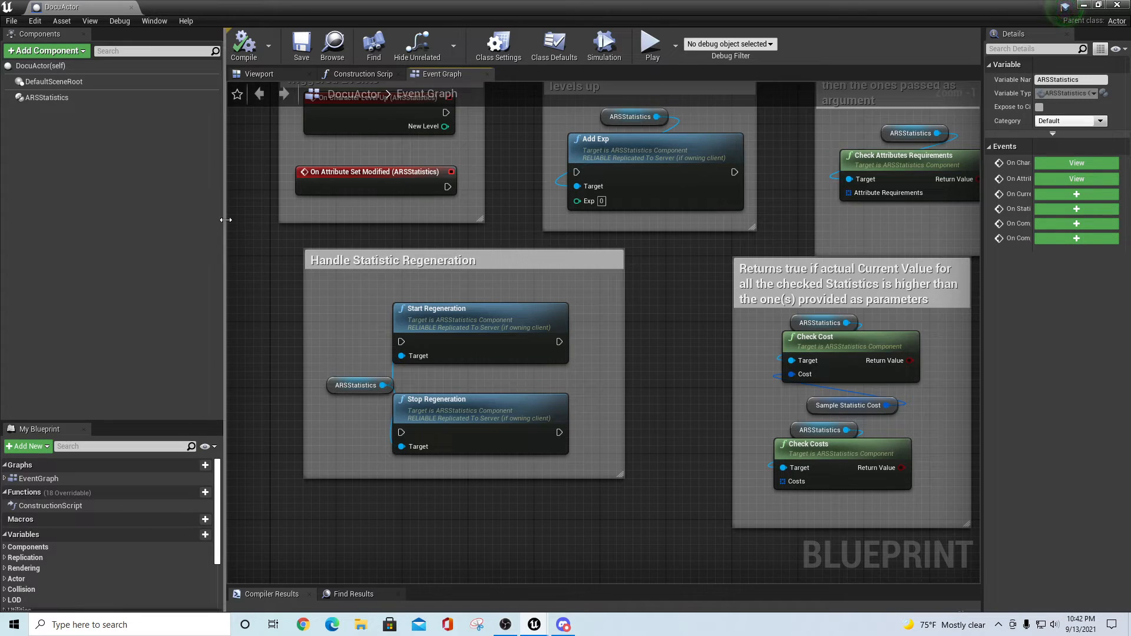
# Widen the statistics DocuActor's graph area, review its remaining node groups up to the Getters, and close the blueprint
pyautogui.moveTo(224, 219); pyautogui.dragTo(127, 215)
pyautogui.scroll(-4, 578, 326)
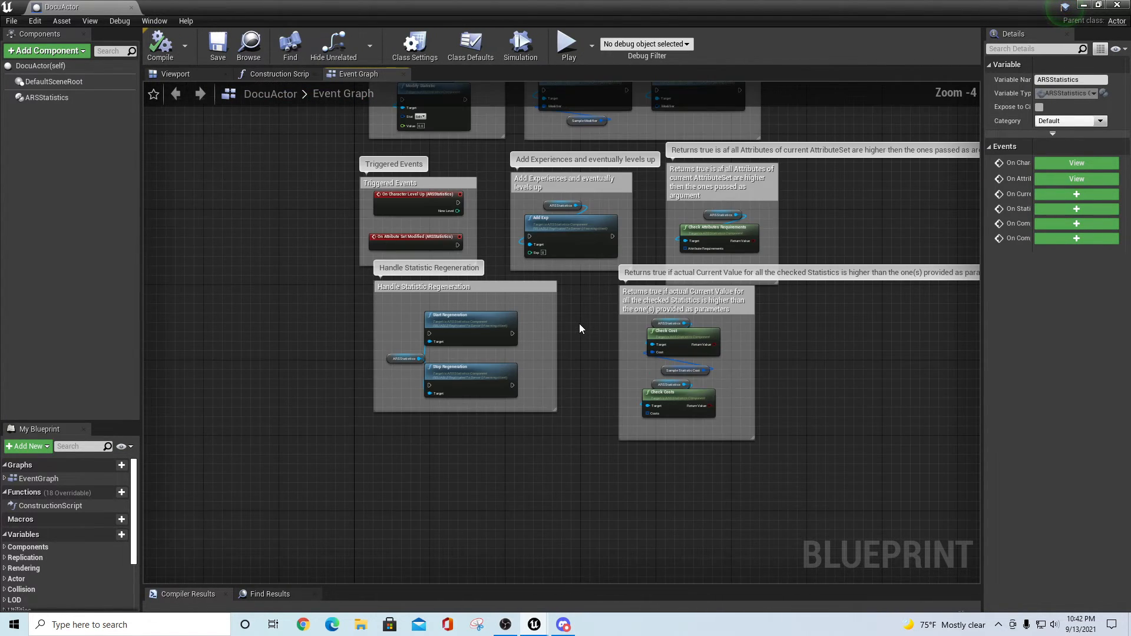
pyautogui.scroll(3, 789, 318)
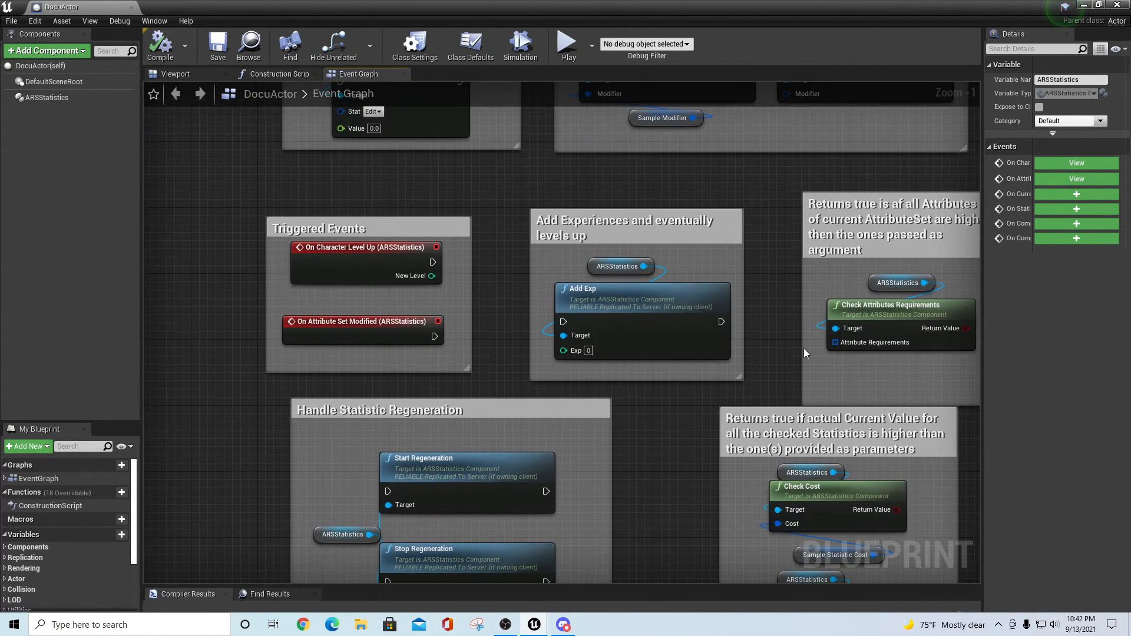
pyautogui.moveTo(764, 182); pyautogui.dragTo(648, 489, button='right')
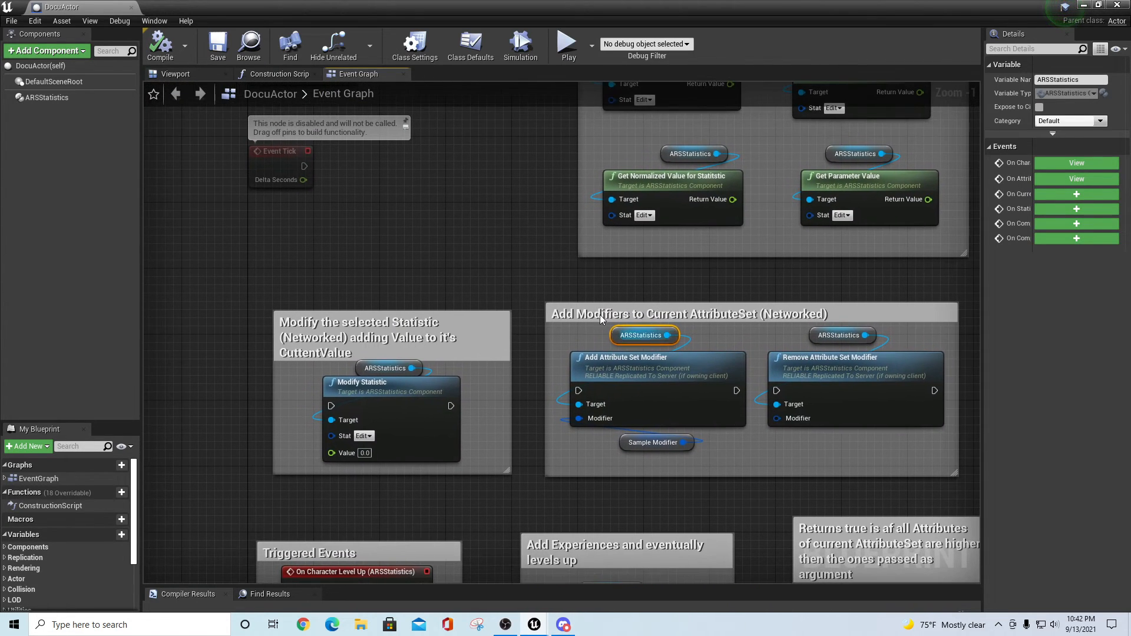
pyautogui.moveTo(486, 253); pyautogui.dragTo(456, 484, button='right')
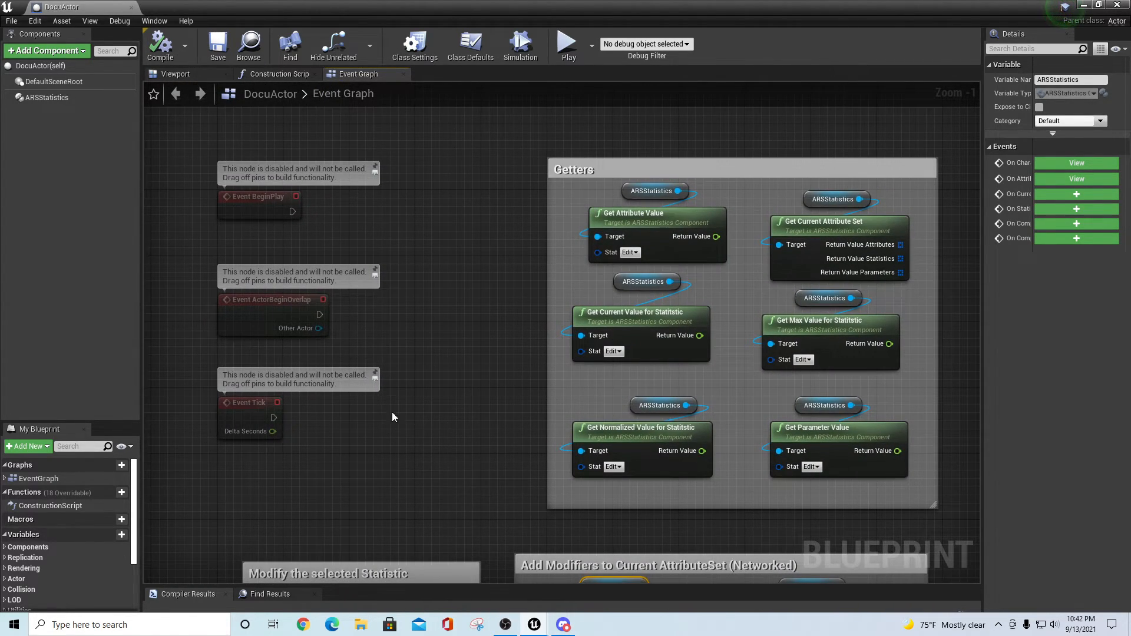
pyautogui.click(131, 7)
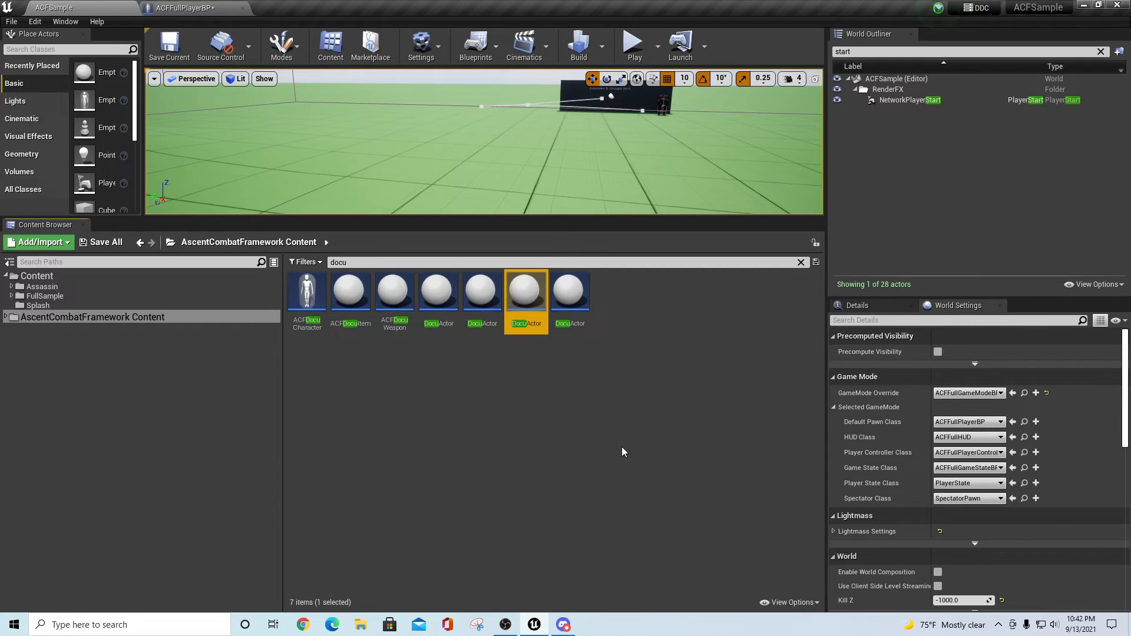
# Open the fourth DocuActor, review its ACMCollisionManager sample setup and start/stop trace nodes, and close the blueprint
pyautogui.doubleClick(565, 291)
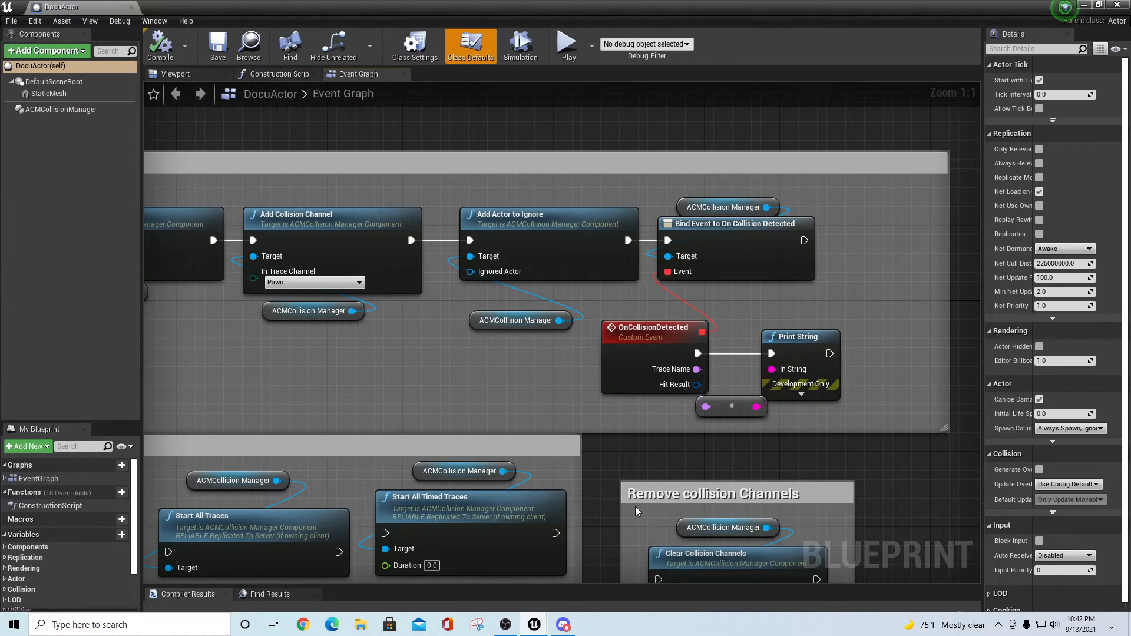
pyautogui.moveTo(188, 341); pyautogui.dragTo(235, 320, button='right')
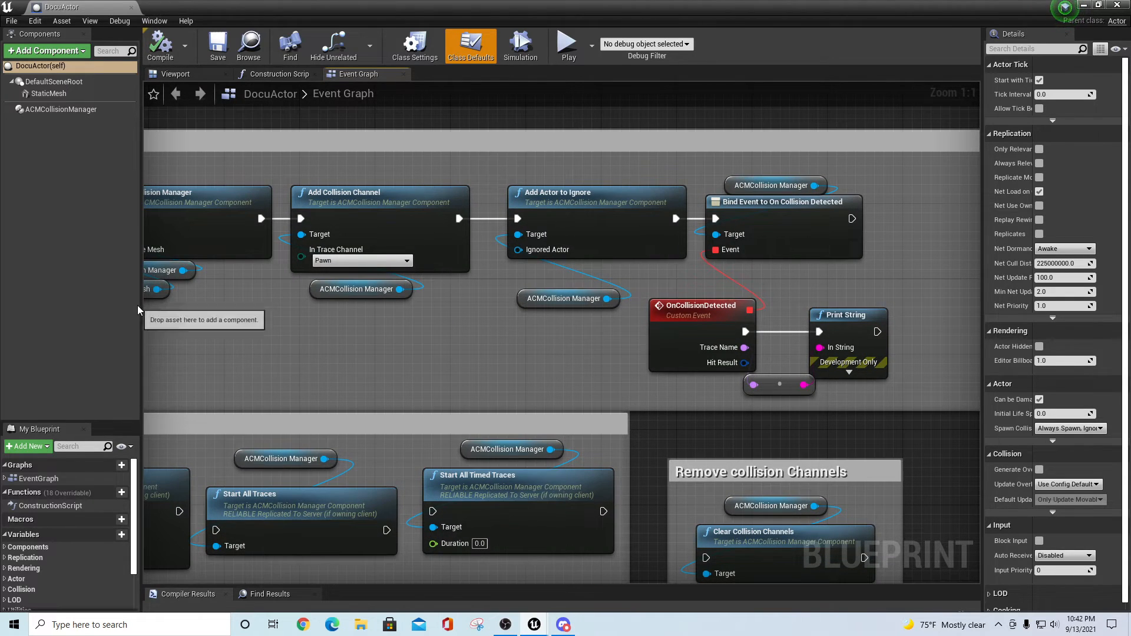
pyautogui.moveTo(141, 306); pyautogui.dragTo(115, 303)
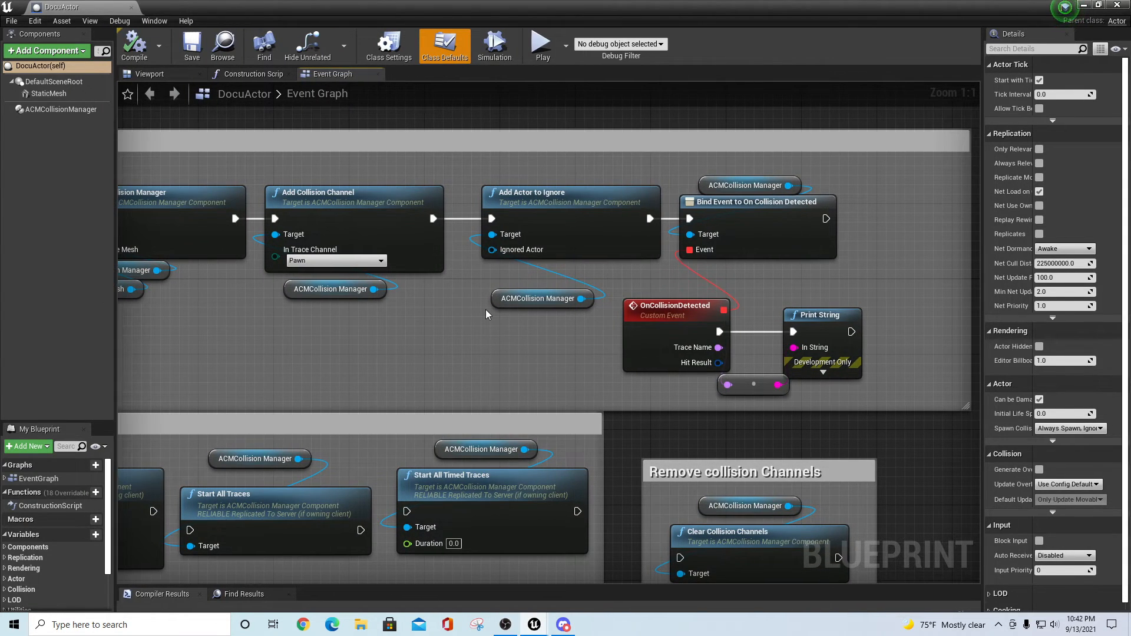
pyautogui.moveTo(485, 310); pyautogui.dragTo(675, 260, button='right')
pyautogui.scroll(-1, 616, 348)
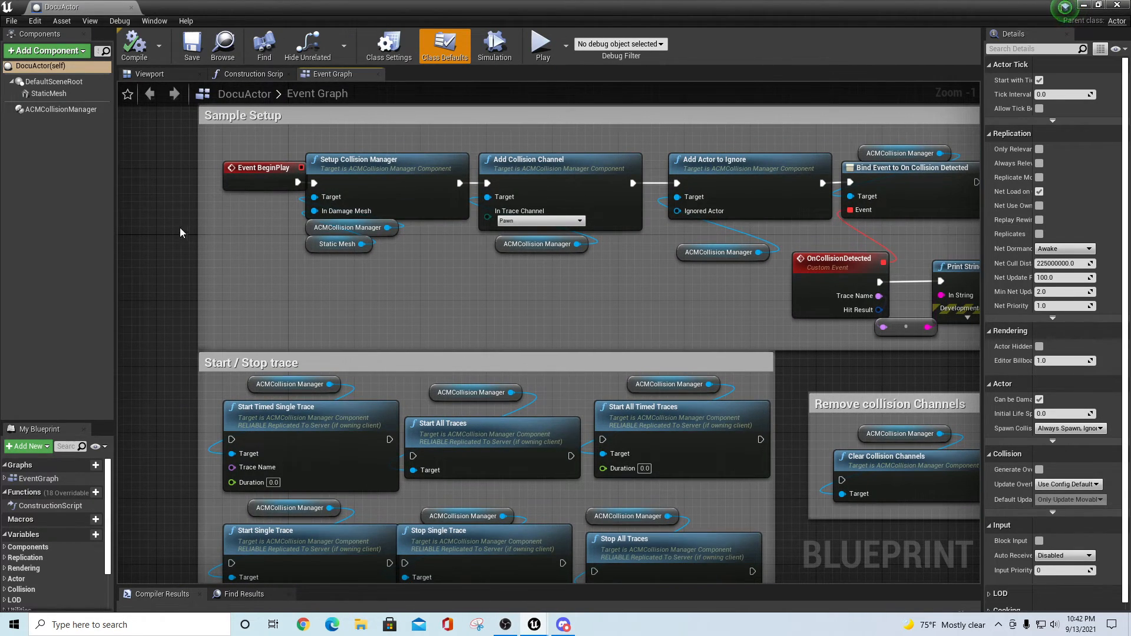
pyautogui.click(131, 7)
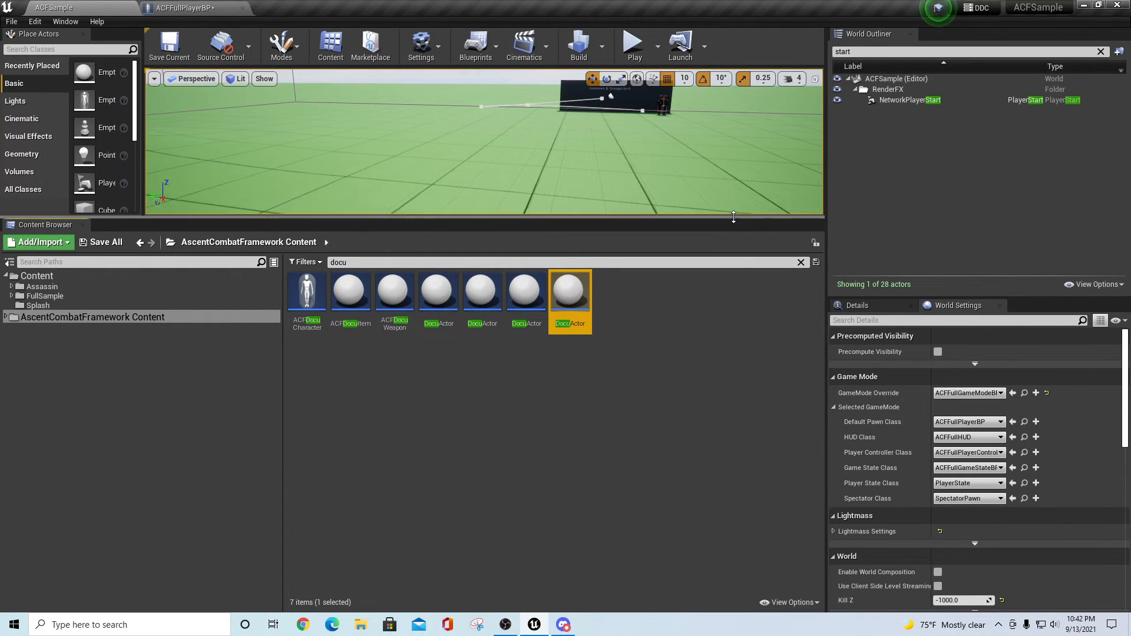
# Shrink the content browser to enlarge the level viewport, and collapse and re-expand the Content folder to show its subfolders
pyautogui.moveTo(734, 225); pyautogui.dragTo(724, 418)
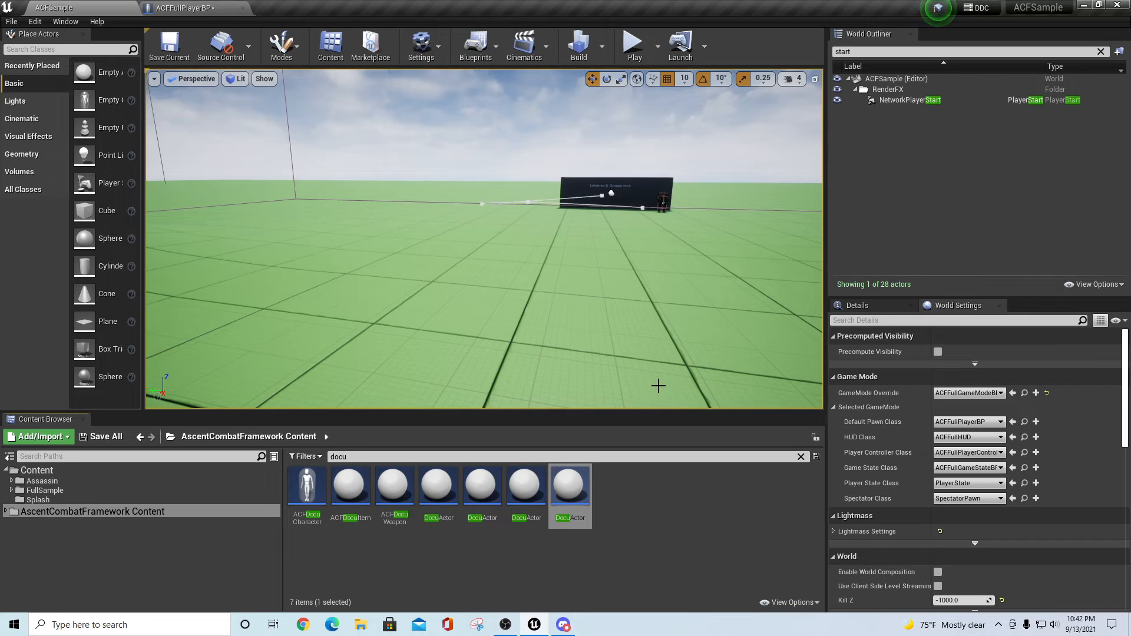
pyautogui.click(6, 470)
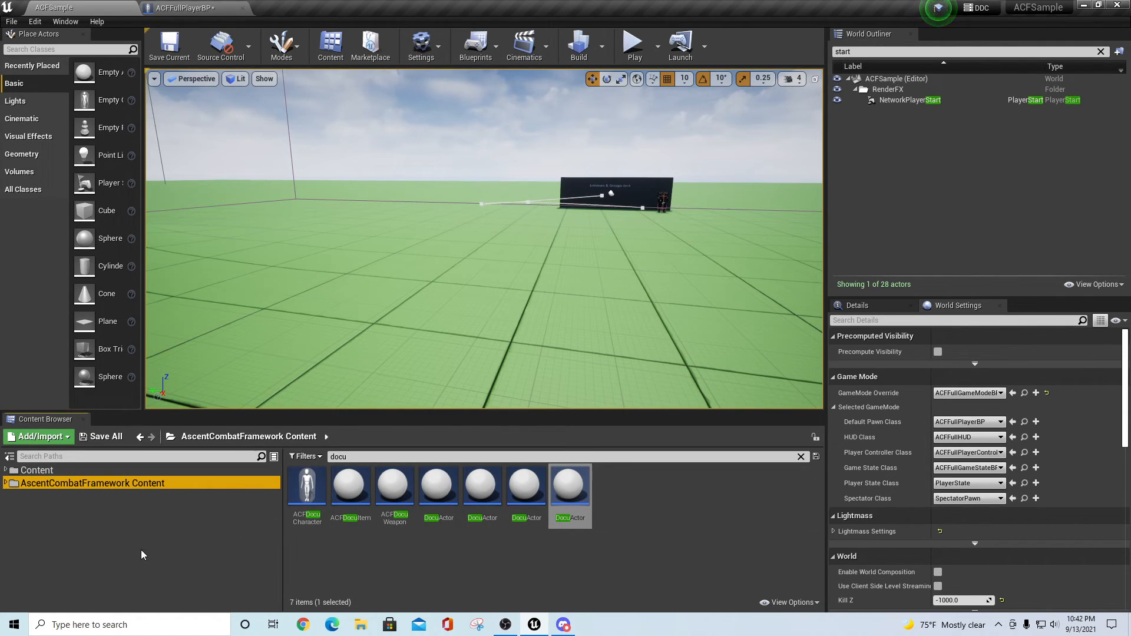
pyautogui.click(4, 470)
pyautogui.click(4, 470)
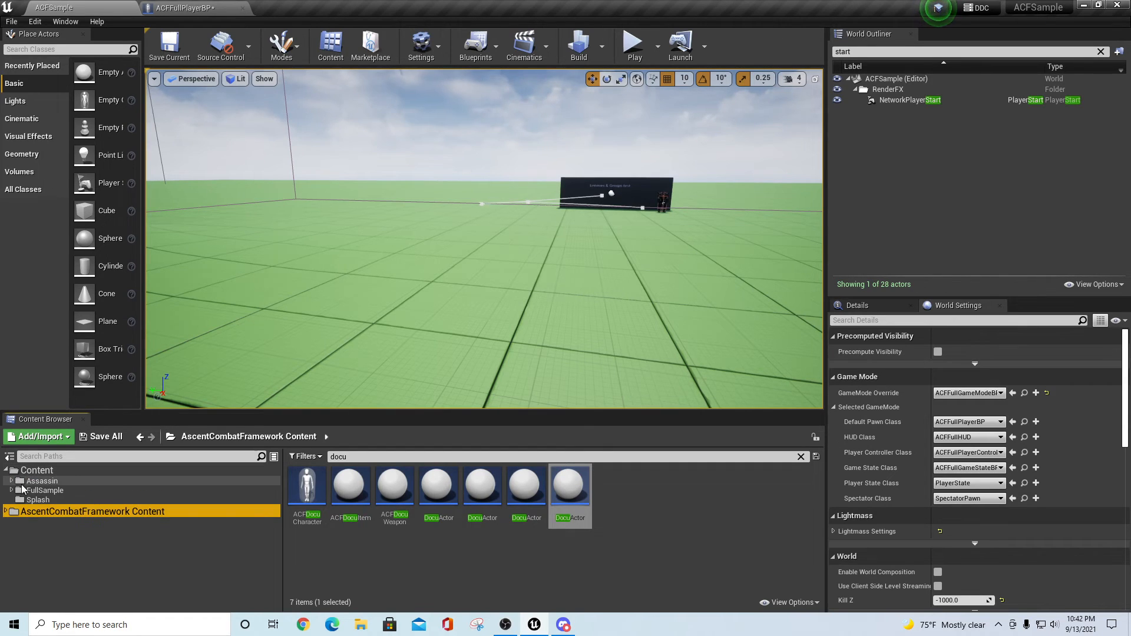